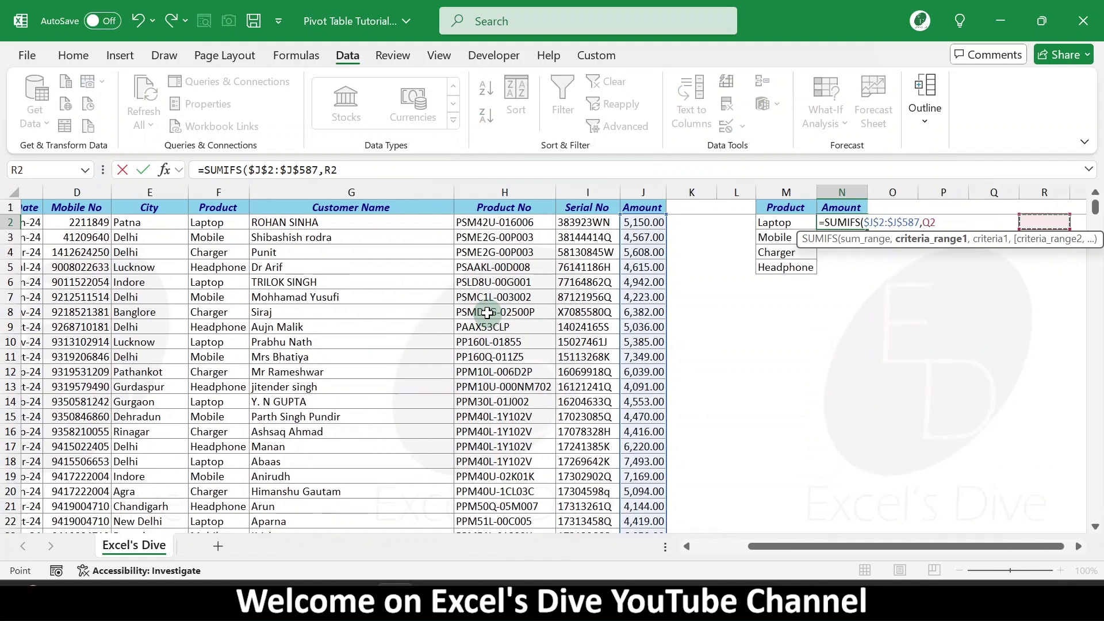
# Complete the Laptop amount formula in N2 as =SUMIFS($J$2:$J$587,$F$2:$F$587,M2)
pyautogui.press('Right')
pyautogui.press('Right')
pyautogui.press('Right')
pyautogui.press('Right')
pyautogui.press('Right')
pyautogui.press('Right')
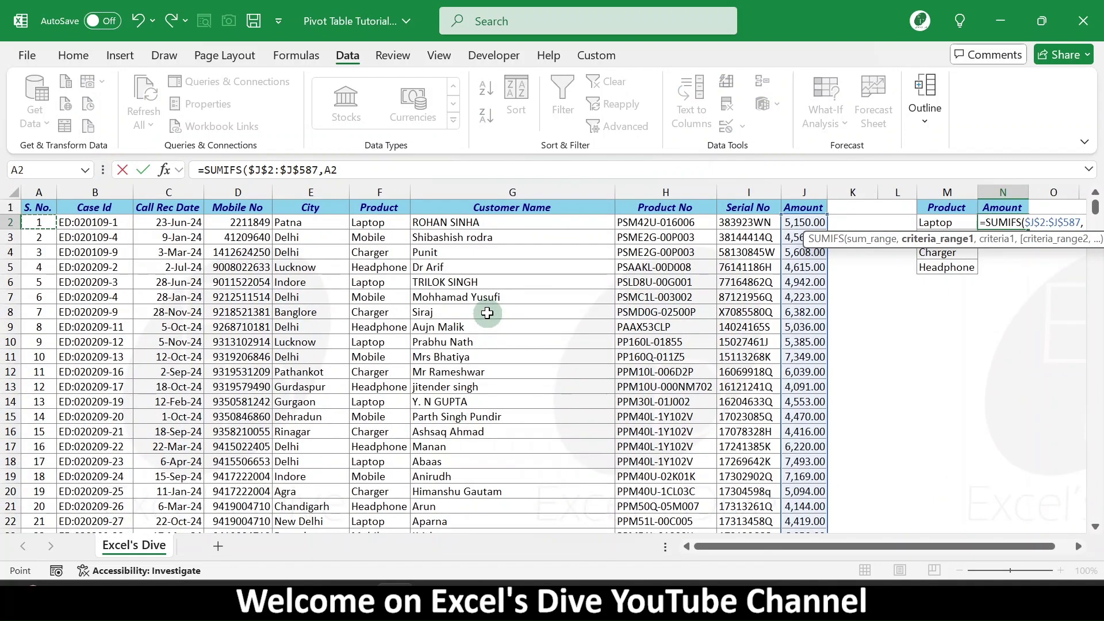
pyautogui.press('Escape')
pyautogui.hotkey('ctrl', 'y')
# Copy the SUMIFS formula from N2 down to the Mobile, Charger and Headphone rows
pyautogui.hotkey('ctrl', 'c')
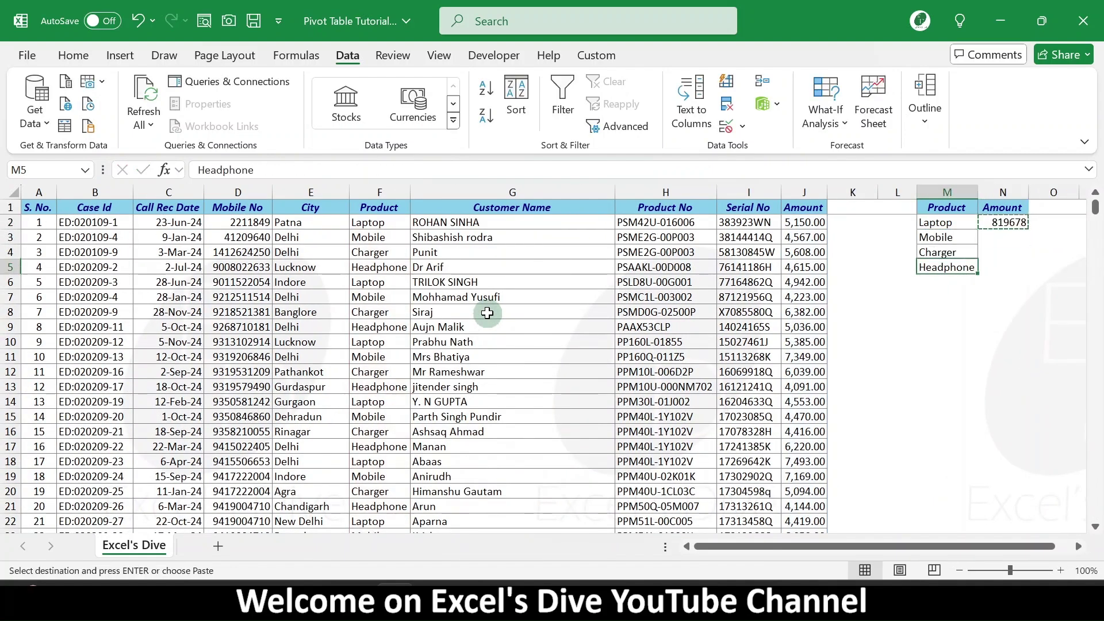
pyautogui.hotkey('shift', 'Down')
pyautogui.hotkey('shift', 'Down')
pyautogui.hotkey('shift', 'Down')
pyautogui.hotkey('ctrl', 'v')
pyautogui.hotkey('shift', 'Up')
pyautogui.hotkey('shift', 'Up')
pyautogui.hotkey('shift', 'Up')
pyautogui.hotkey('shift', 'Down')
pyautogui.hotkey('shift', 'Down')
pyautogui.hotkey('shift', 'Down')
pyautogui.hotkey('ctrl', 'v')
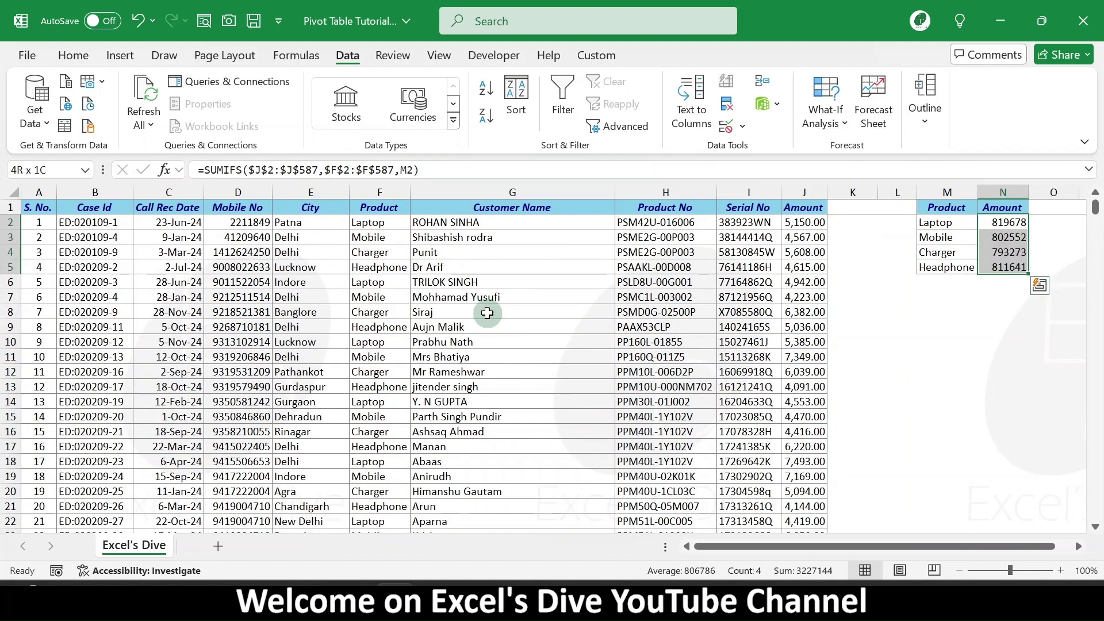
# Apply the comma number style to the product amounts in N2:N5
pyautogui.hotkey('alt', 'h')
pyautogui.press('k')
pyautogui.press('Left')
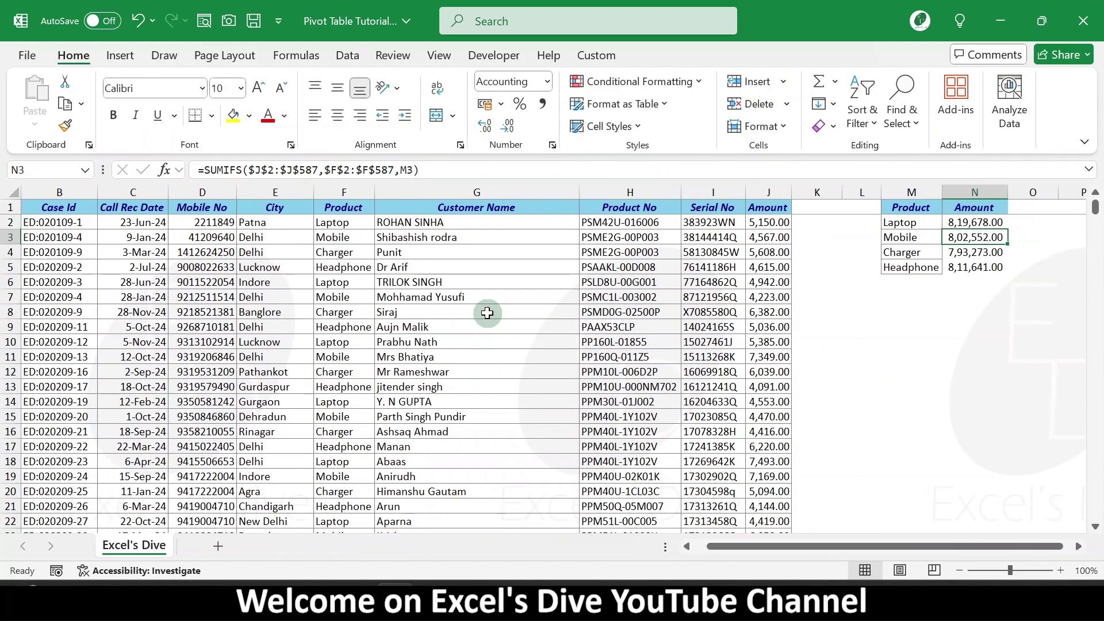
# Enter the label Total in M6 below Headphone
pyautogui.press('Down')
pyautogui.press('Down')
pyautogui.press('Down')
pyautogui.press('Down')
pyautogui.write('Total')
pyautogui.press('Tab')
pyautogui.press('Left')
pyautogui.write('To')
pyautogui.press('Return')
pyautogui.press('Up')
pyautogui.press('Right')
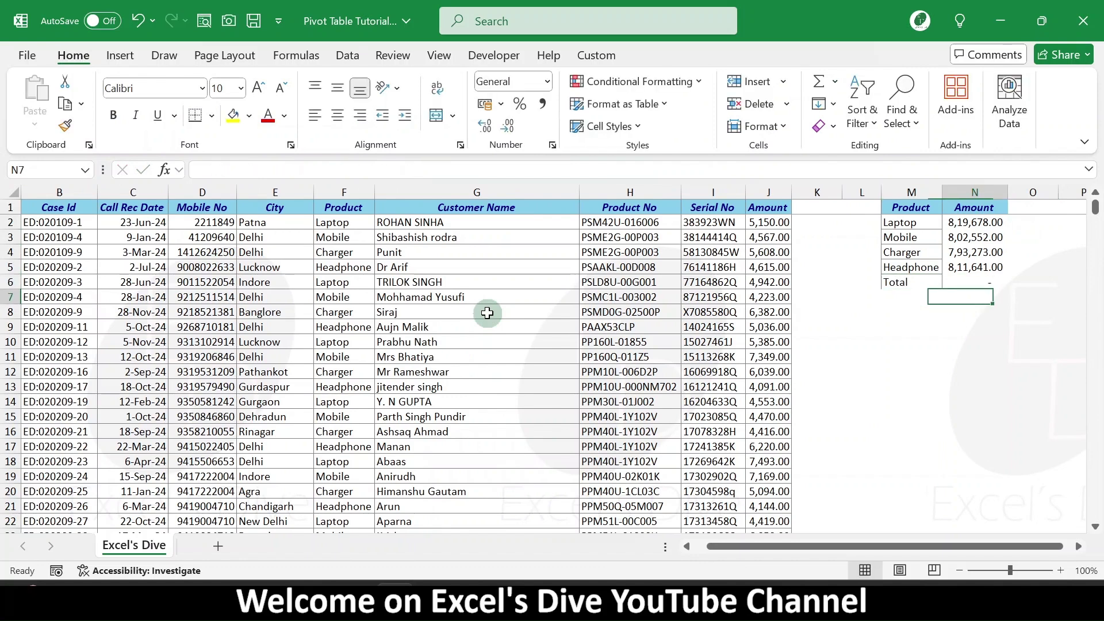
# Add up the four product amounts in the Total row with AutoSum
pyautogui.hotkey('alt', '=')
pyautogui.press('Return')
pyautogui.press('Up')
# Apply an AutoFormat to the whole product summary in M1:N6
pyautogui.hotkey('ctrl', 'Up')
pyautogui.press('Left')
pyautogui.hotkey('ctrl', 'a')
pyautogui.press('alt')
pyautogui.press('o')
pyautogui.press('a')
pyautogui.press('Return')
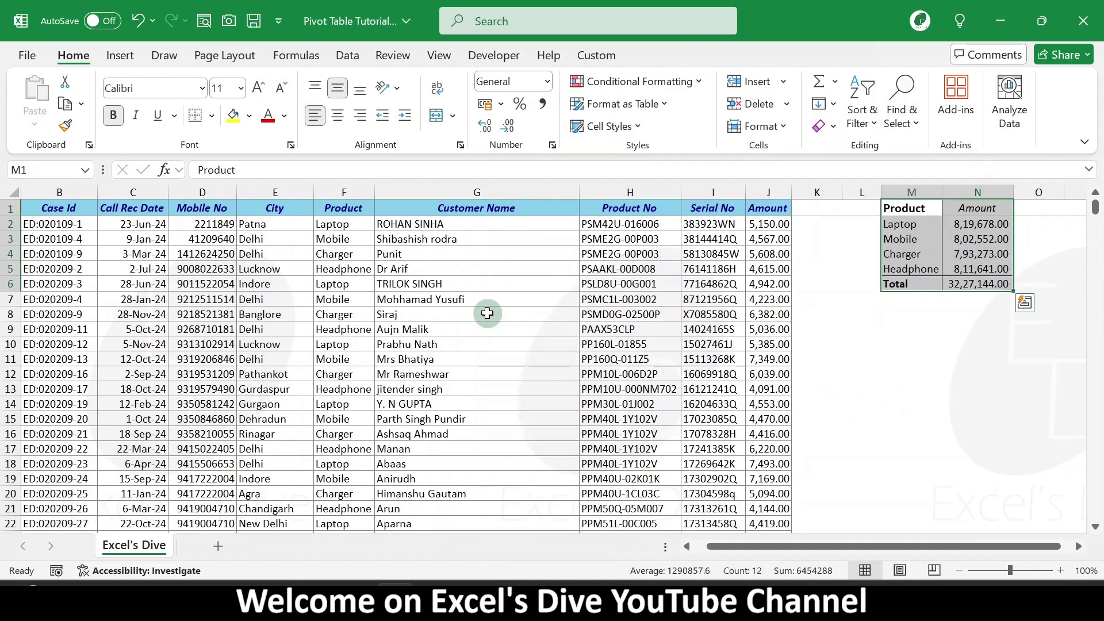
# Create a PivotTable from the data in A1:J587 with the PivotTable wizard, placing it at R1 of the existing worksheet
pyautogui.hotkey('ctrl', 'Home')
pyautogui.hotkey('ctrl', 'shift', 'Right')
pyautogui.hotkey('ctrl', 'shift', 'Down')
pyautogui.press('alt')
pyautogui.press('d')
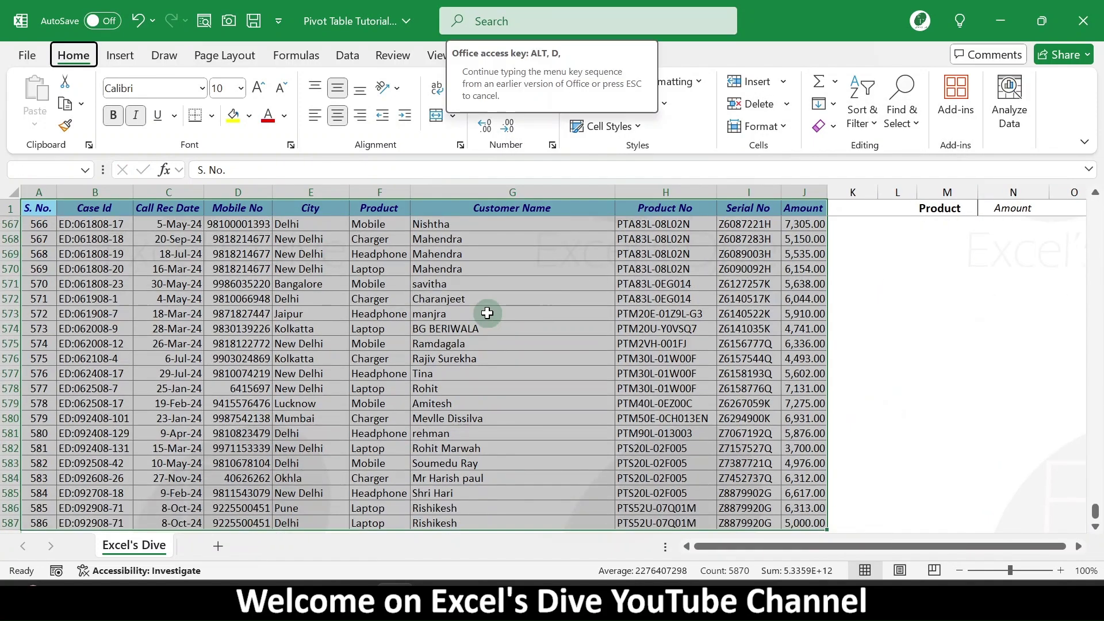
pyautogui.press('p')
pyautogui.press('Return')
pyautogui.press('Return')
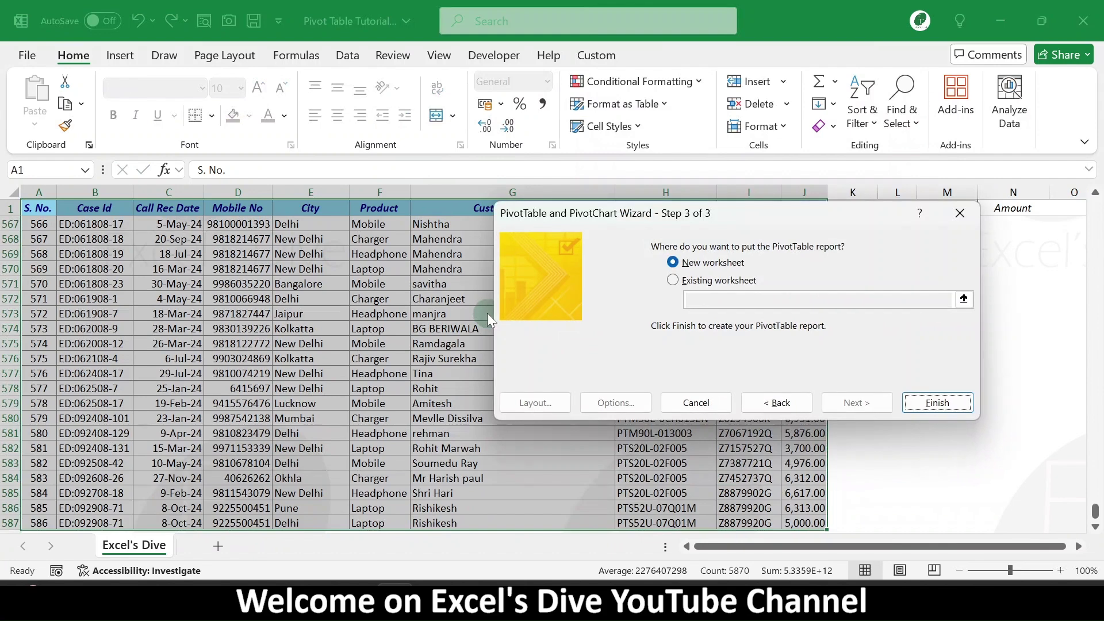
pyautogui.click(772, 281)
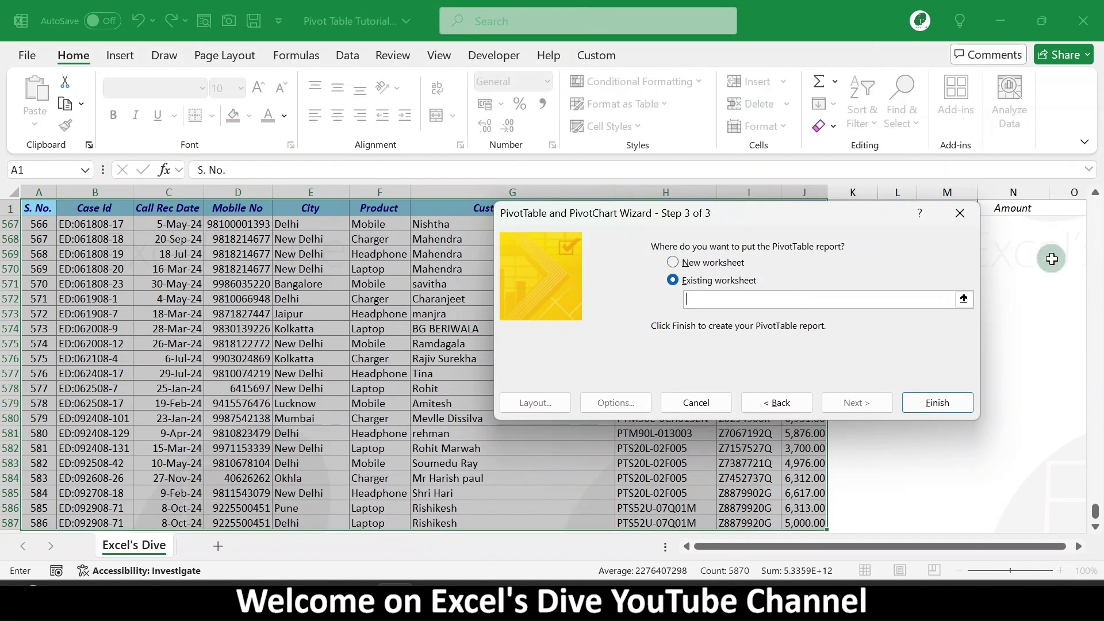
pyautogui.click(1063, 206)
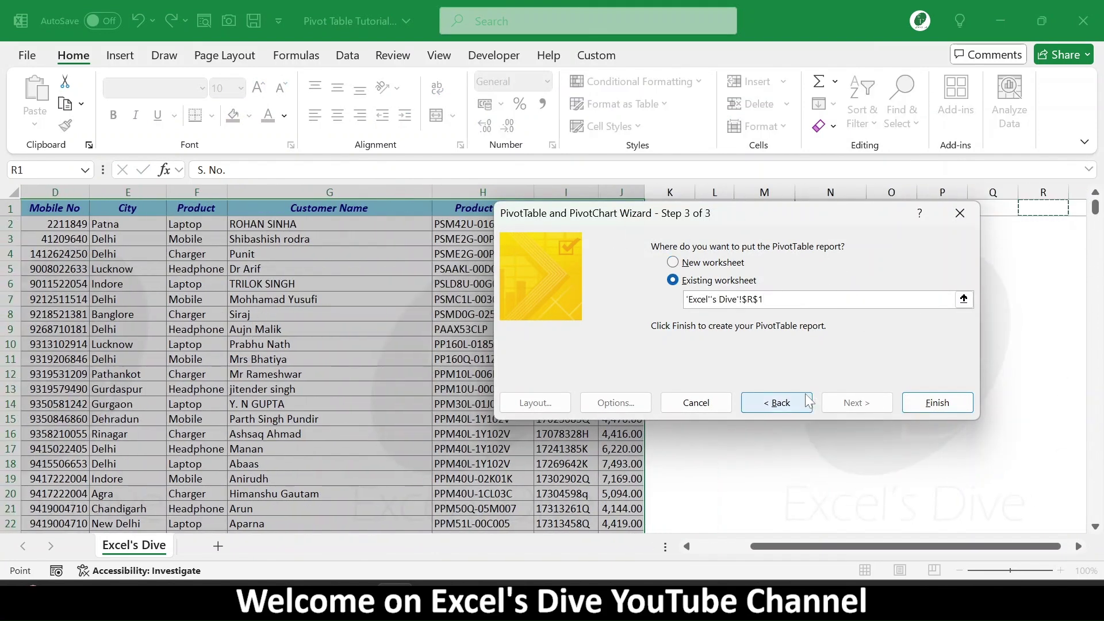
pyautogui.click(957, 401)
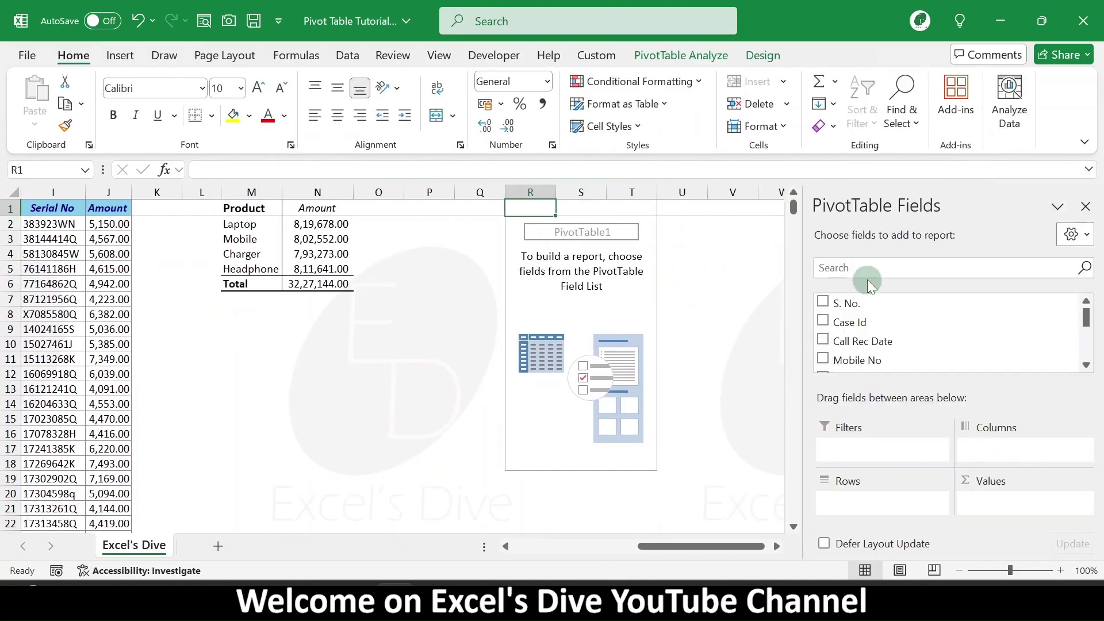
# Find the Product field with the search term Pro and add it to the PivotTable's rows
pyautogui.click(872, 273)
pyautogui.write('Pro')
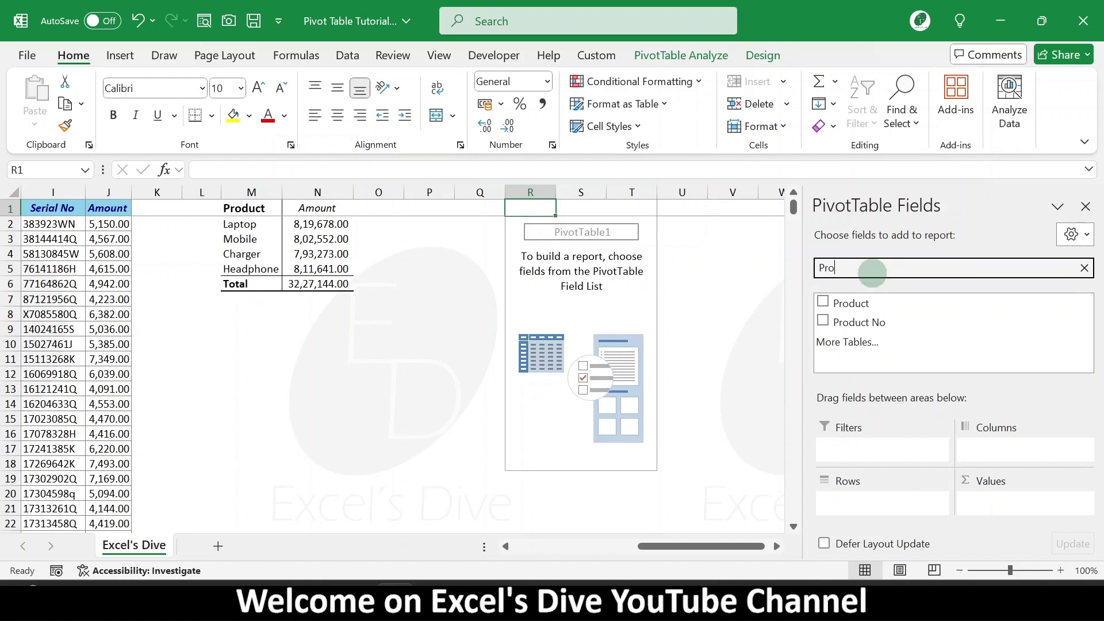
pyautogui.moveTo(873, 302); pyautogui.dragTo(863, 509)
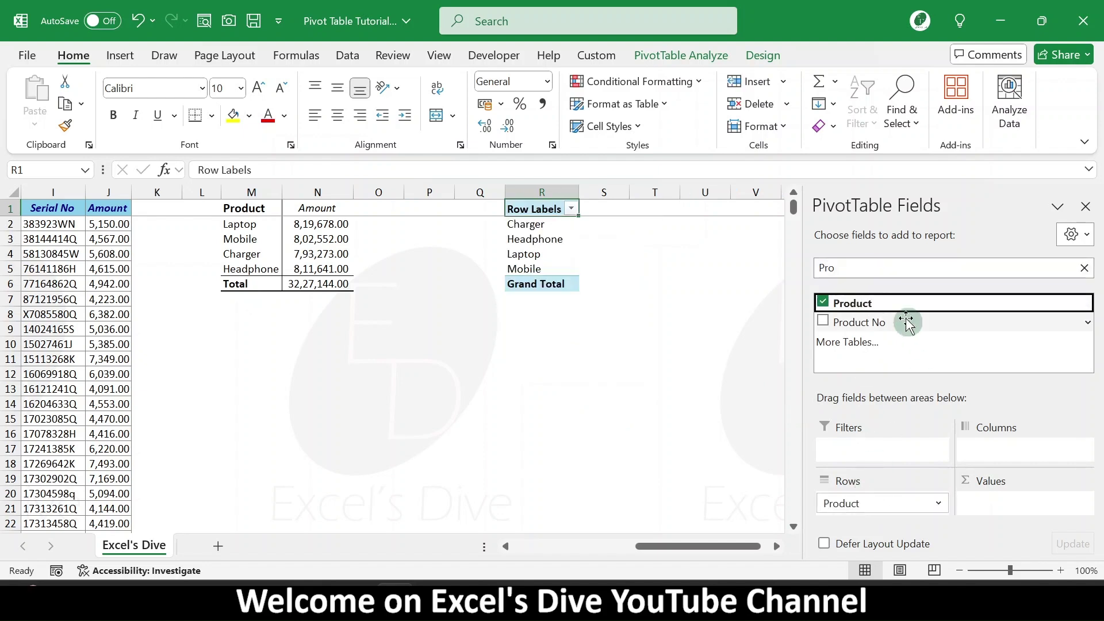
# Find the Amount field with the search term Am and add it to the PivotTable's values as a sum
pyautogui.click(856, 263)
pyautogui.press('BackSpace')
pyautogui.write('Am')
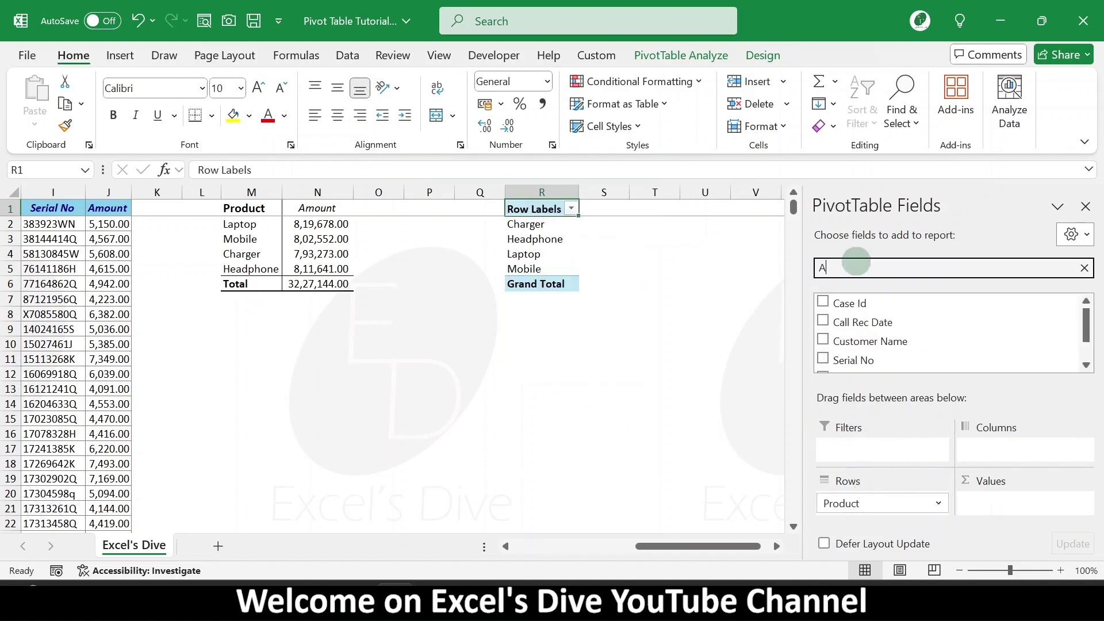
pyautogui.moveTo(875, 320); pyautogui.dragTo(1008, 509)
pyautogui.click(601, 264)
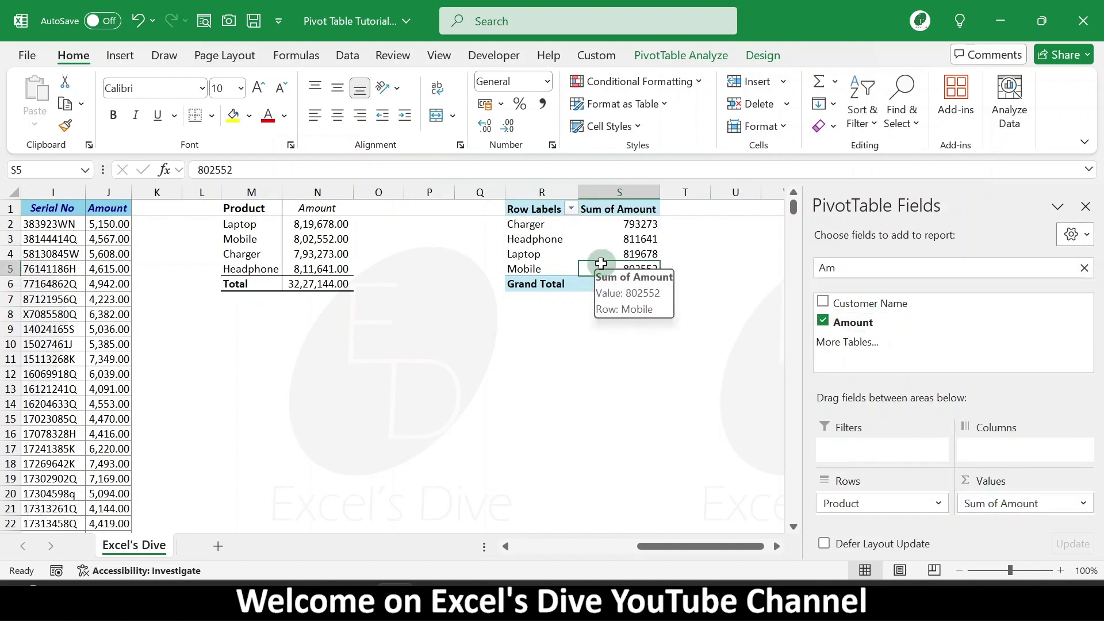
pyautogui.press('Down')
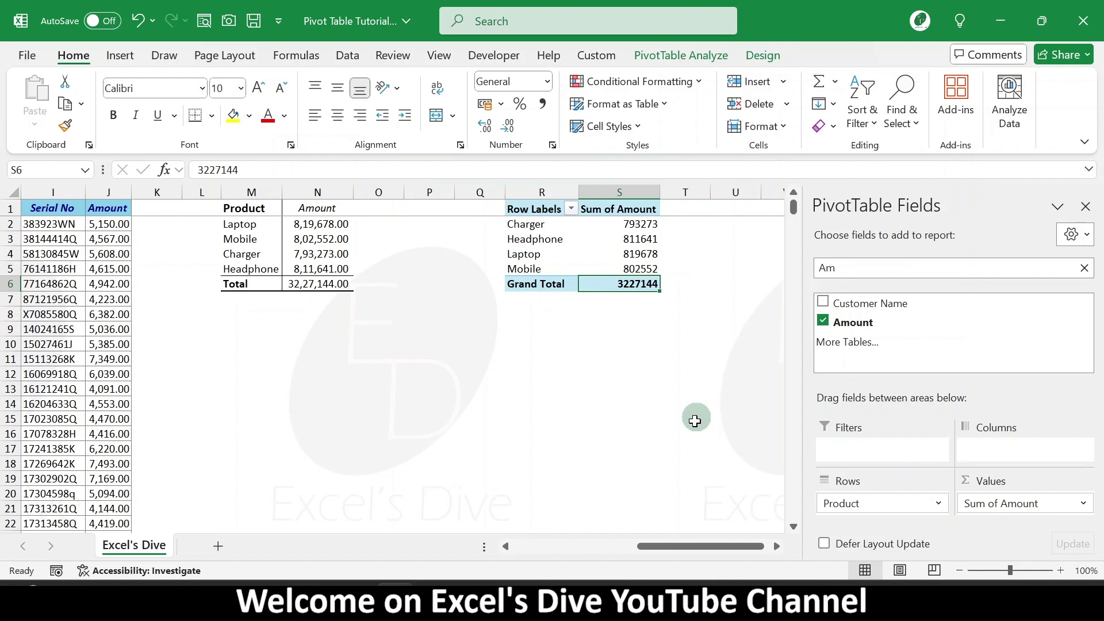
# Delete two of the empty columns between the formula summary and the PivotTable
pyautogui.click(252, 241)
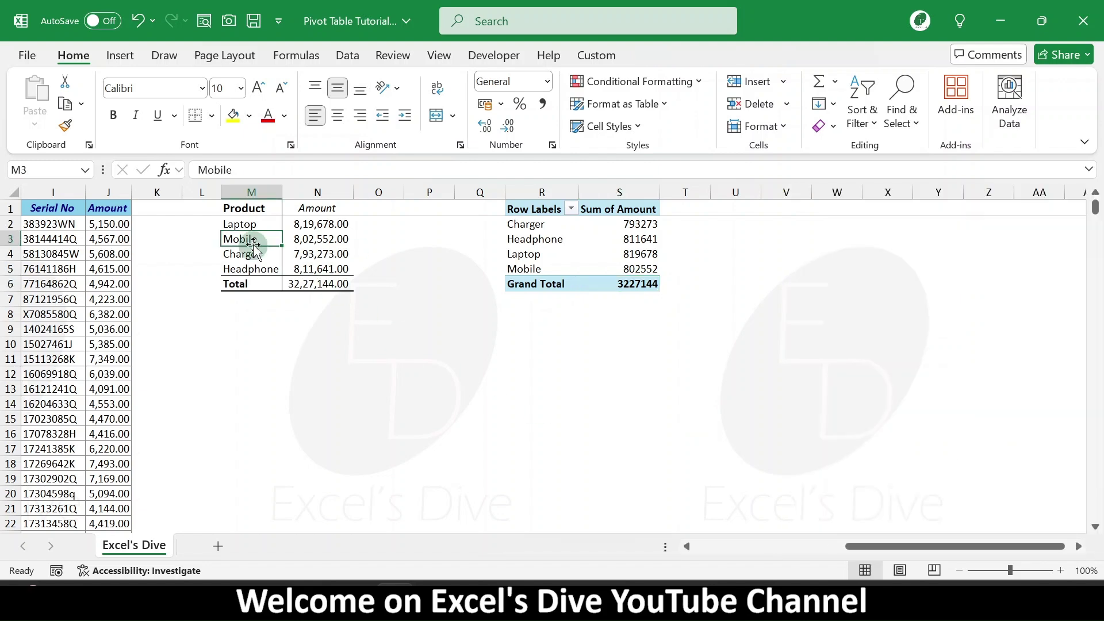
pyautogui.hotkey('ctrl', 'Right')
pyautogui.hotkey('ctrl', 'Right')
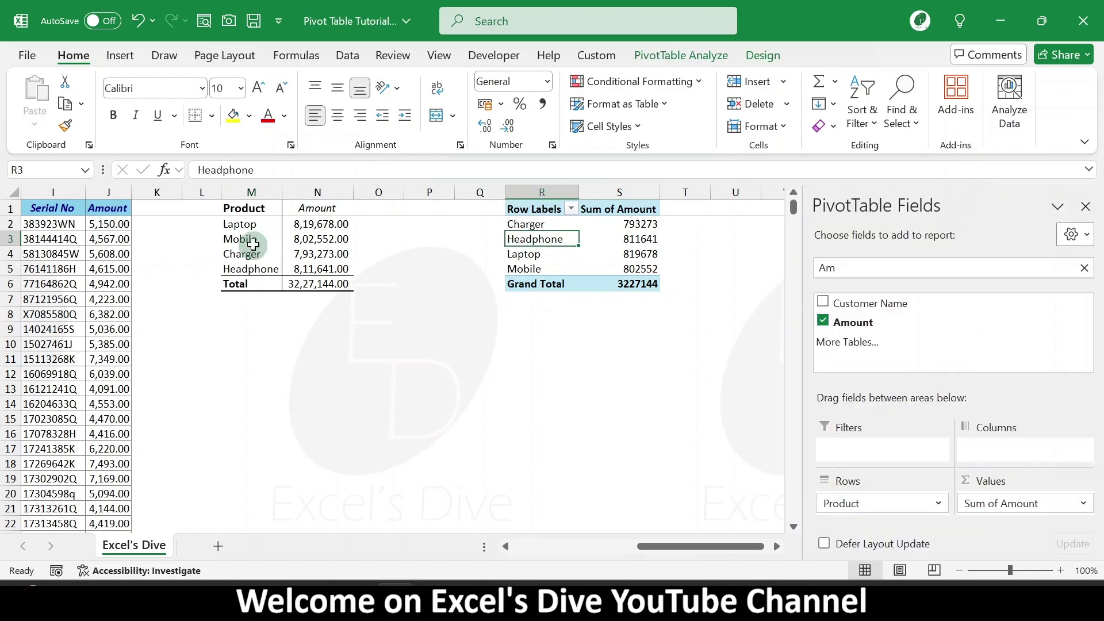
pyautogui.press('Left')
pyautogui.press('Up')
pyautogui.press('Left')
pyautogui.press('Up')
pyautogui.hotkey('ctrl', 'space')
pyautogui.hotkey('ctrl', '-')
pyautogui.hotkey('ctrl', '-')
pyautogui.press('Down')
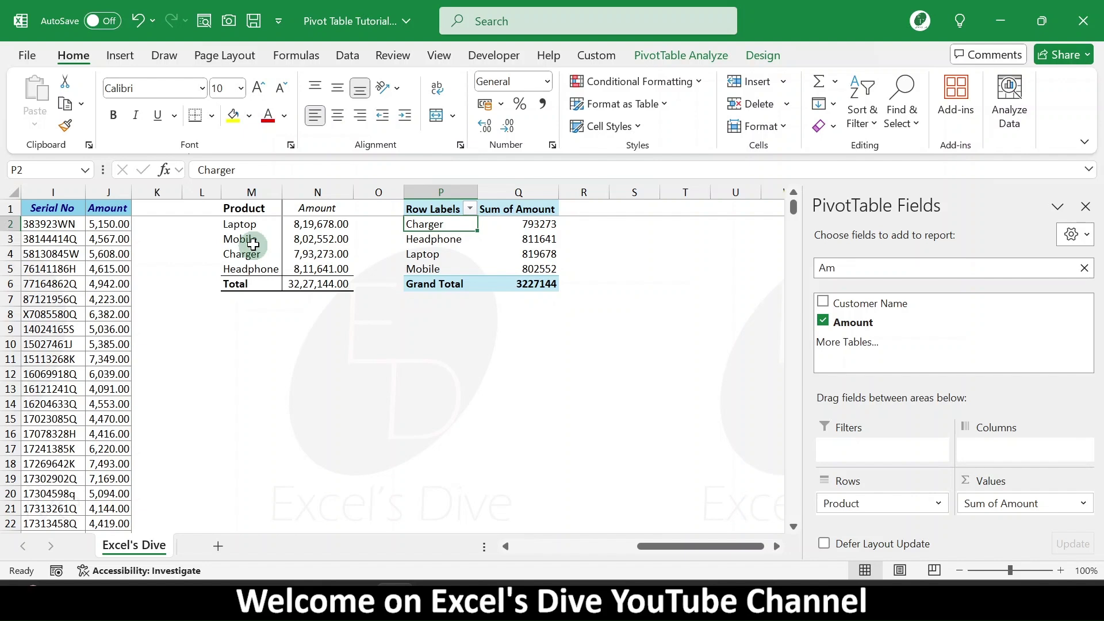
# Delete columns M through R, removing the formula summary and the PivotTable
pyautogui.moveTo(251, 209); pyautogui.dragTo(584, 208)
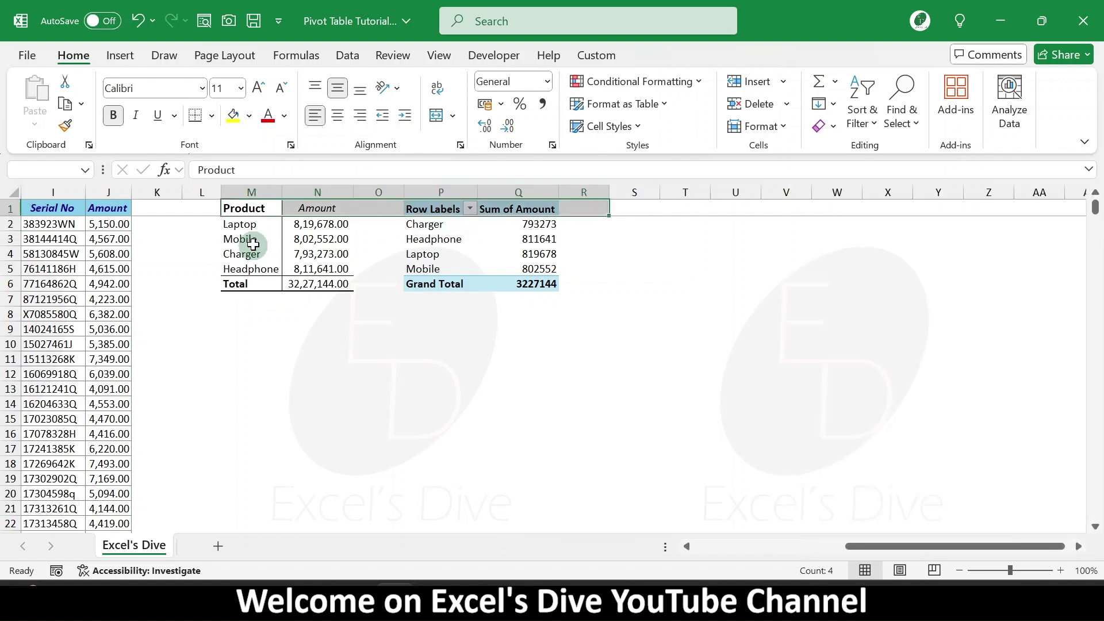
pyautogui.hotkey('ctrl', 'space')
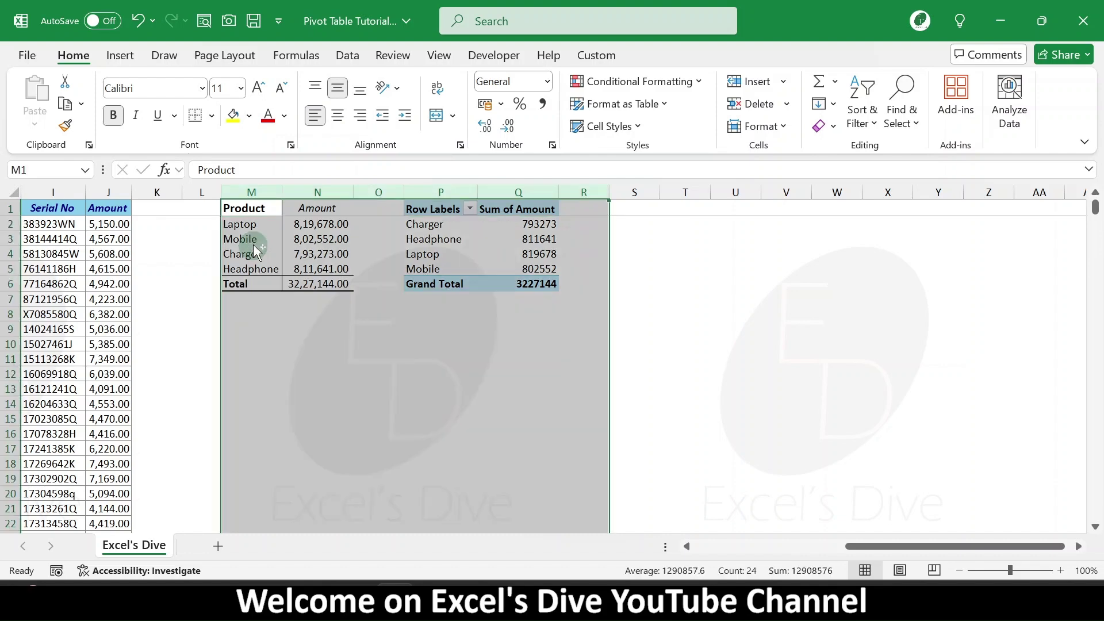
pyautogui.hotkey('ctrl', '-')
# Select the data range A1:J587 and look at the PivotTable source options, including From Table/Range
pyautogui.hotkey('ctrl', 'Home')
pyautogui.hotkey('ctrl', 'shift', 'Right')
pyautogui.hotkey('ctrl', 'shift', 'Down')
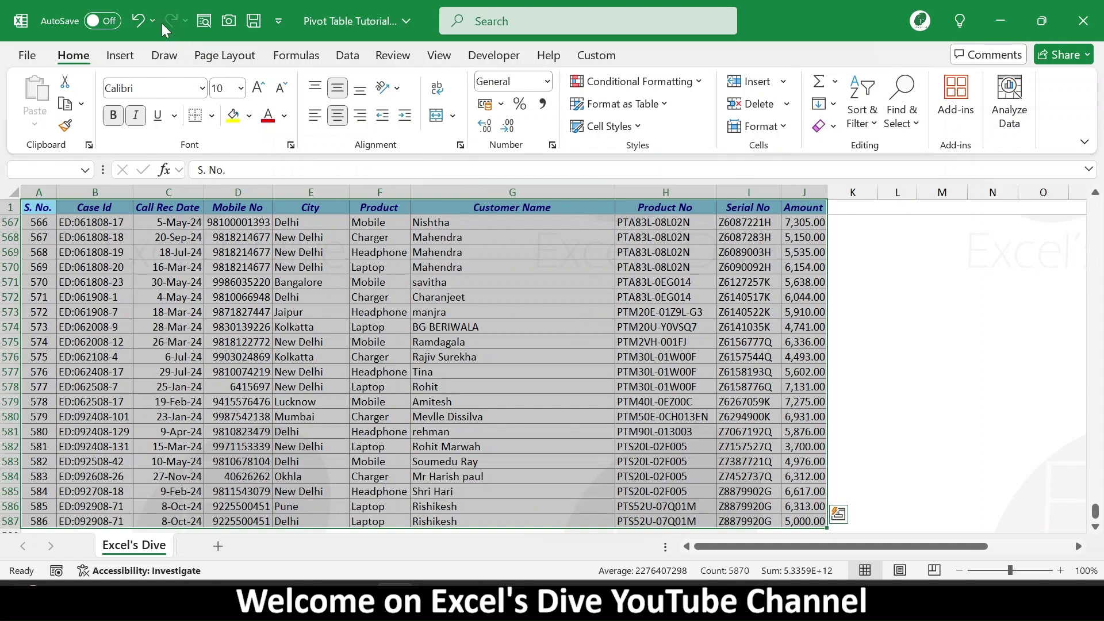
pyautogui.click(128, 52)
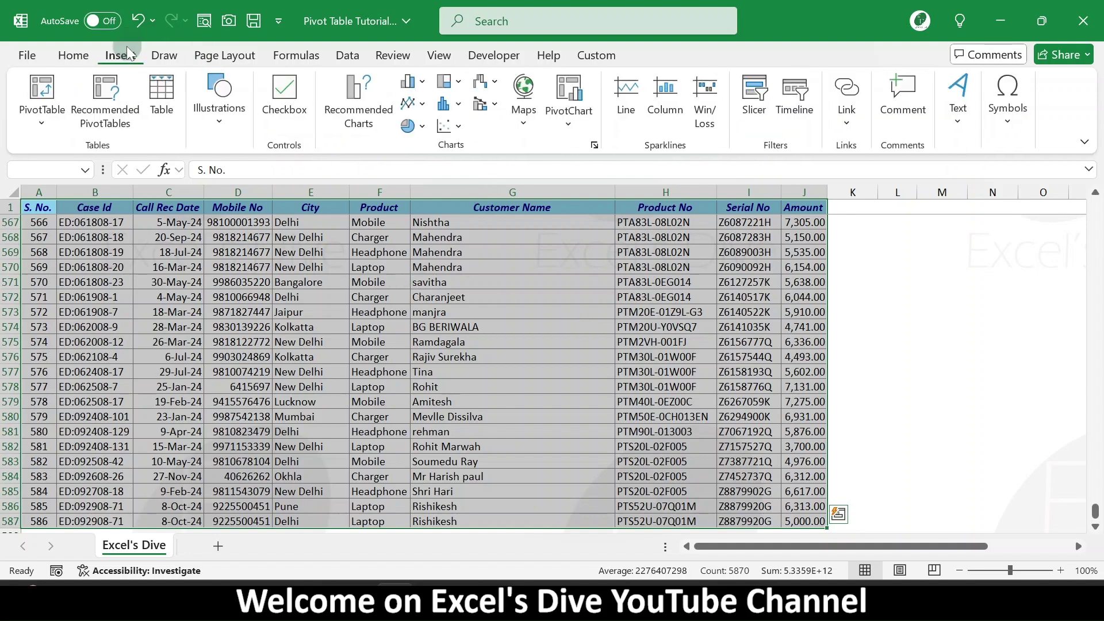
pyautogui.click(43, 128)
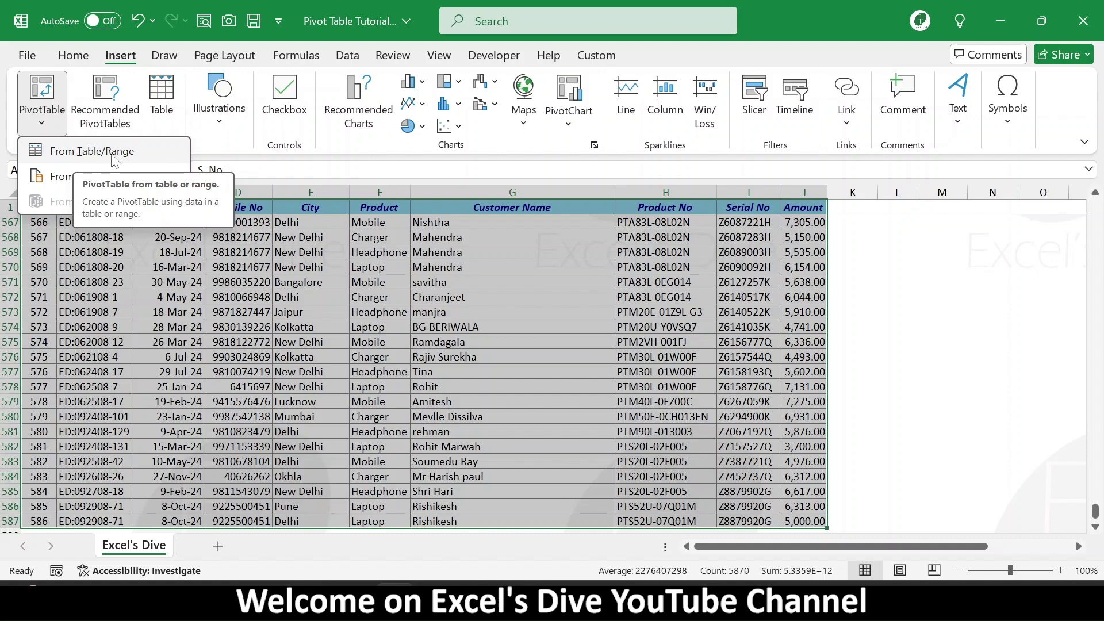
pyautogui.click(255, 301)
# Convert the data range A1:J587 into a table with headers
pyautogui.hotkey('ctrl', 'a')
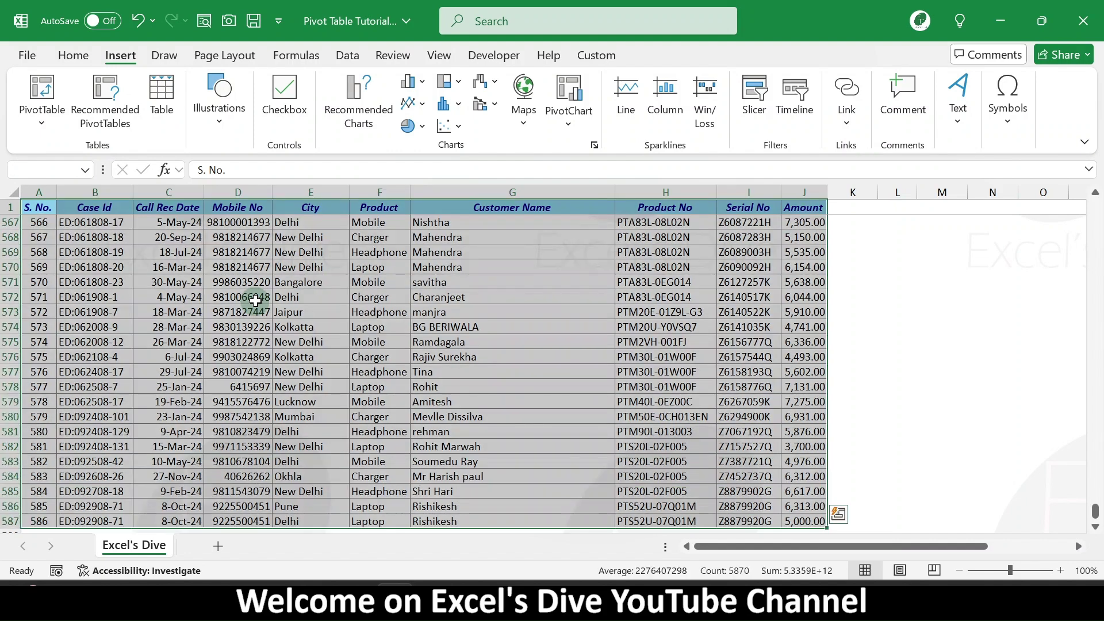
pyautogui.click(561, 285)
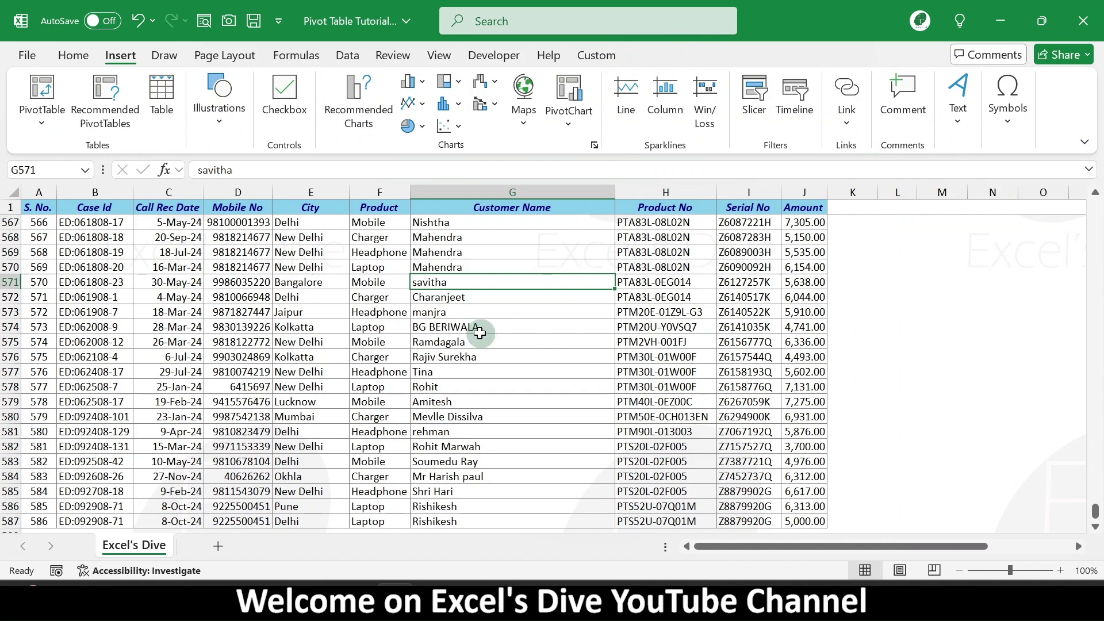
pyautogui.hotkey('ctrl', 'a')
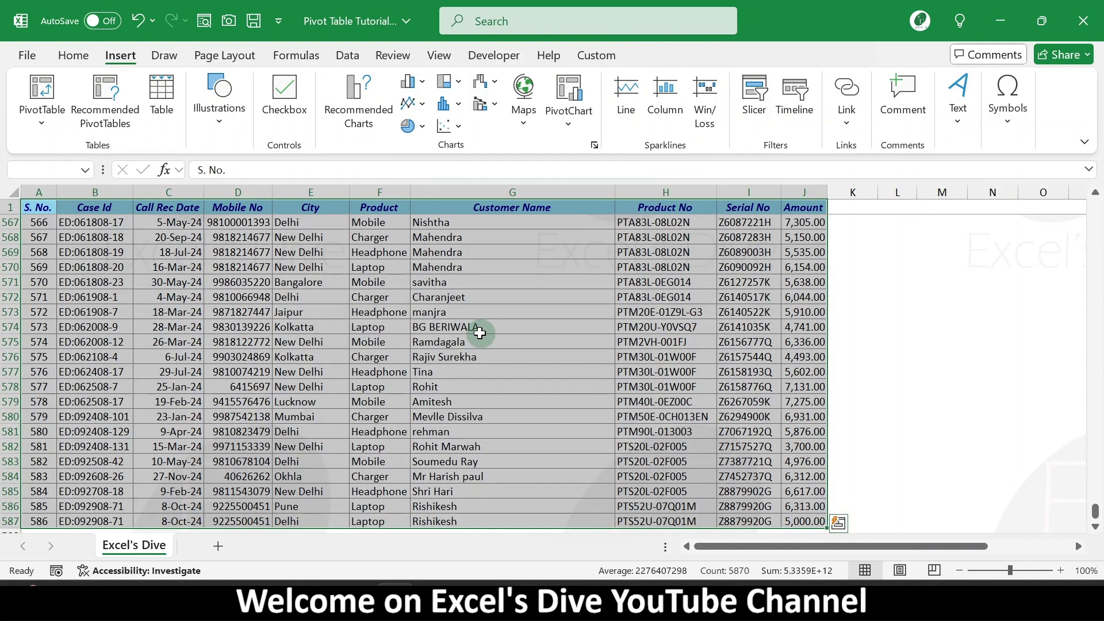
pyautogui.hotkey('ctrl', 't')
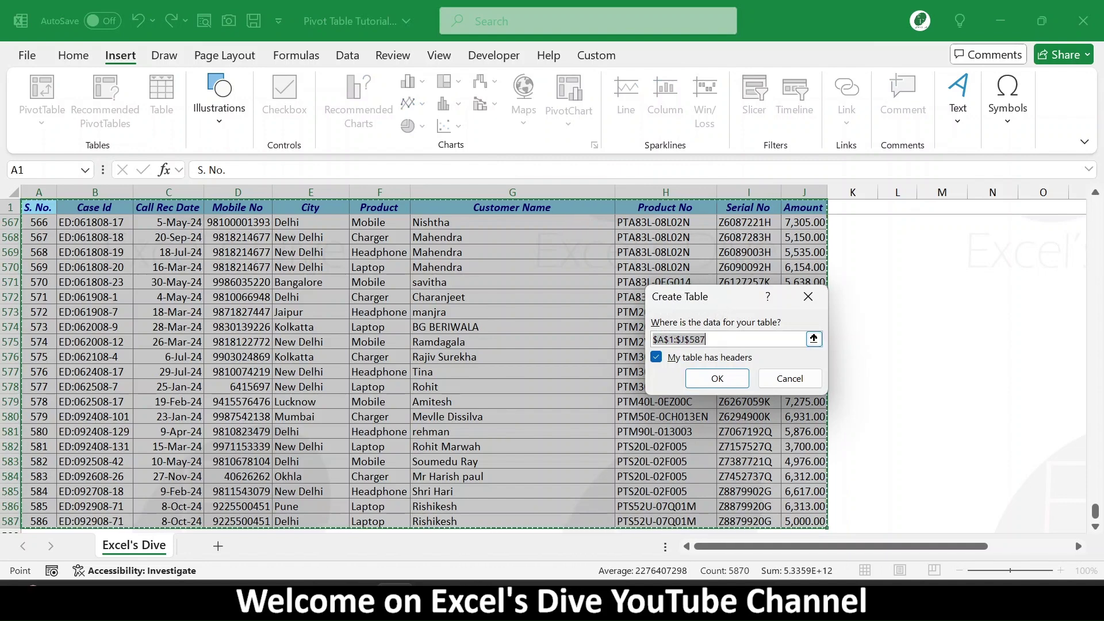
pyautogui.click(715, 377)
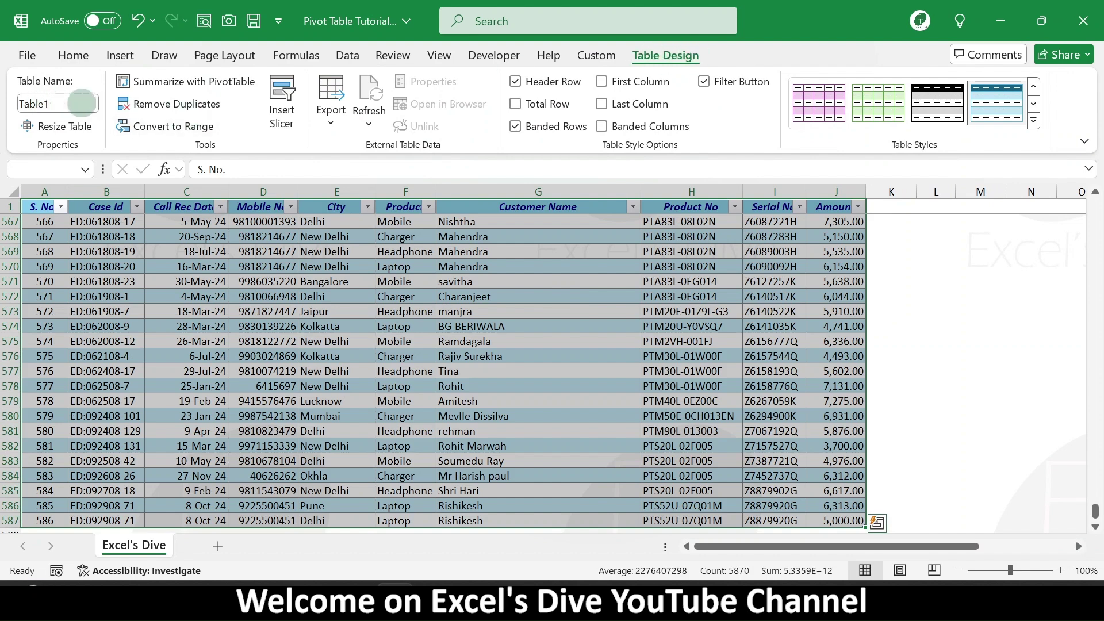
# Select the entire data table and convert it back to a normal range
pyautogui.click(225, 243)
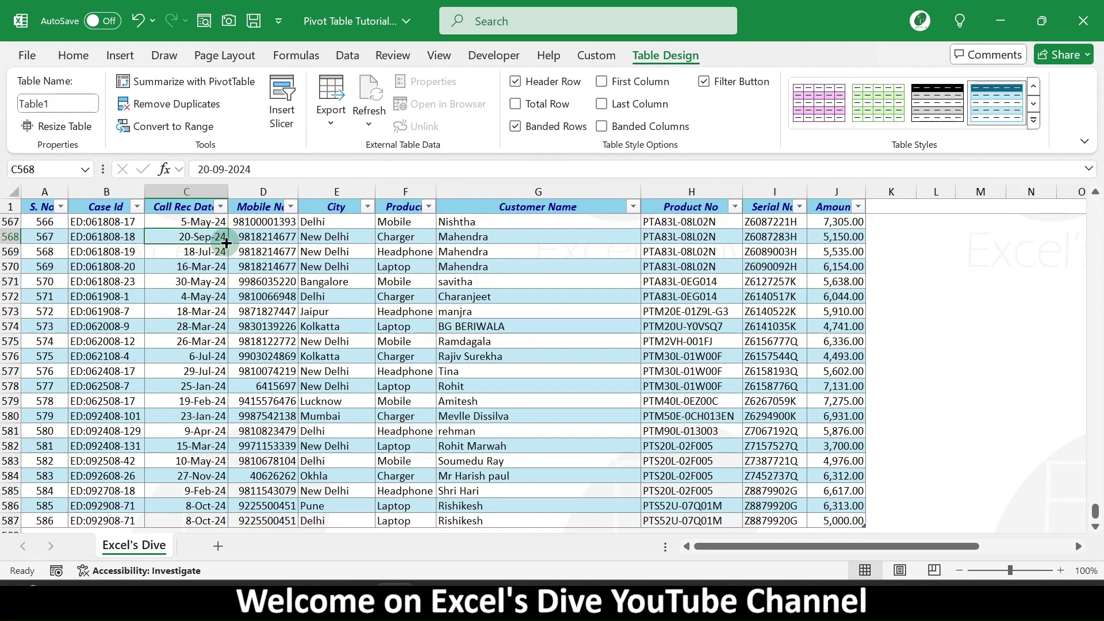
pyautogui.press('Up')
pyautogui.press('Up')
pyautogui.press('Left')
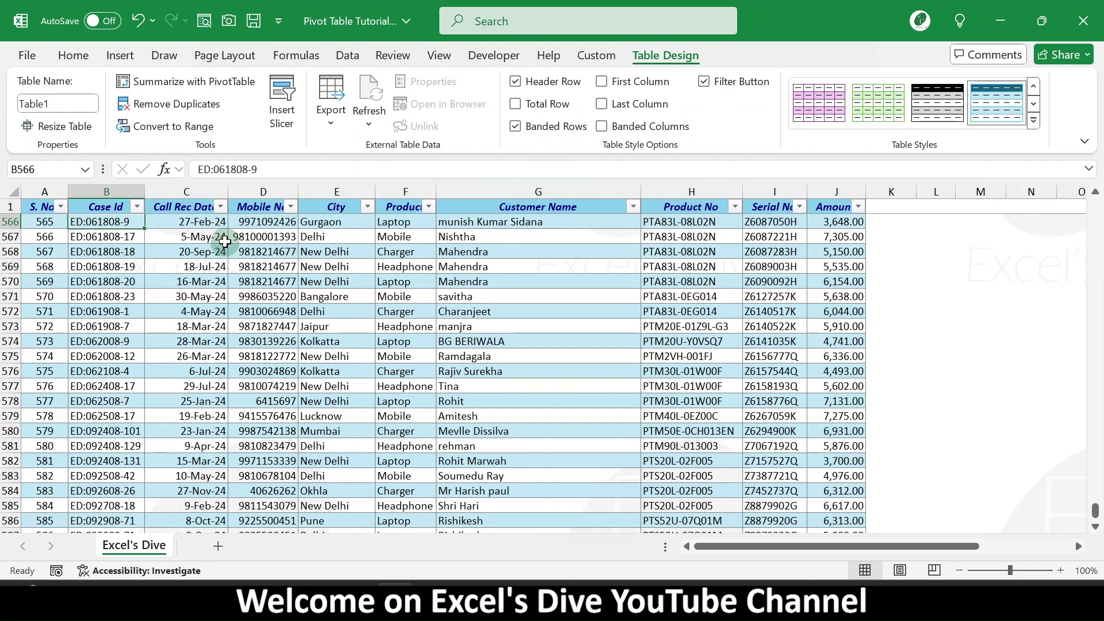
pyautogui.hotkey('ctrl', 'Up')
pyautogui.hotkey('ctrl', 'shift', 'Right')
pyautogui.press('Left')
pyautogui.hotkey('ctrl', 'shift', 'Right')
pyautogui.hotkey('ctrl', 'shift', 'Down')
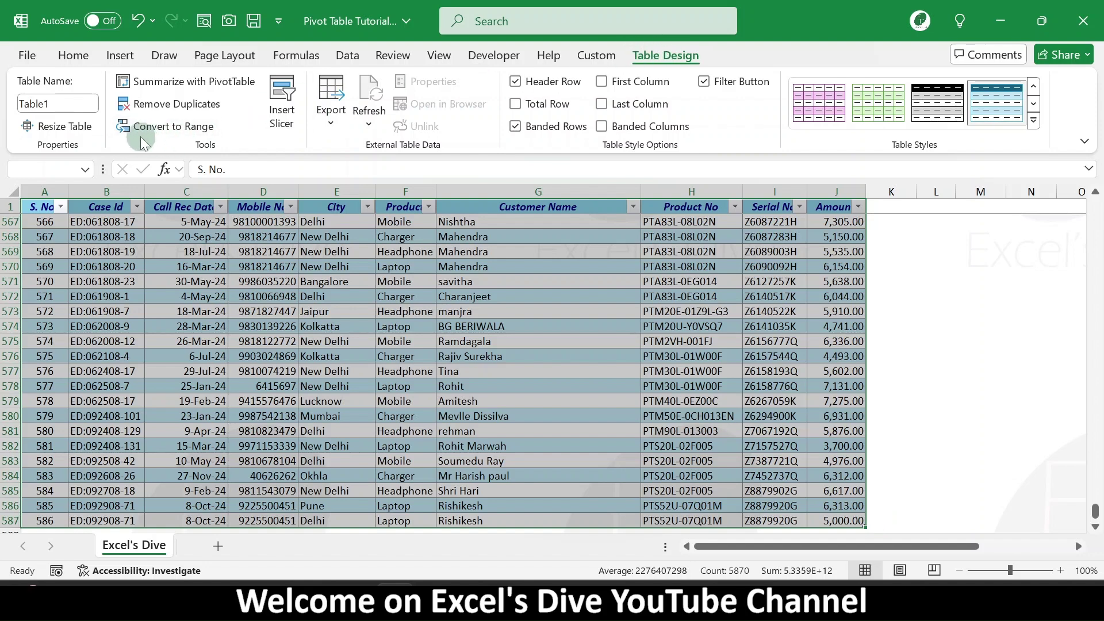
pyautogui.click(180, 129)
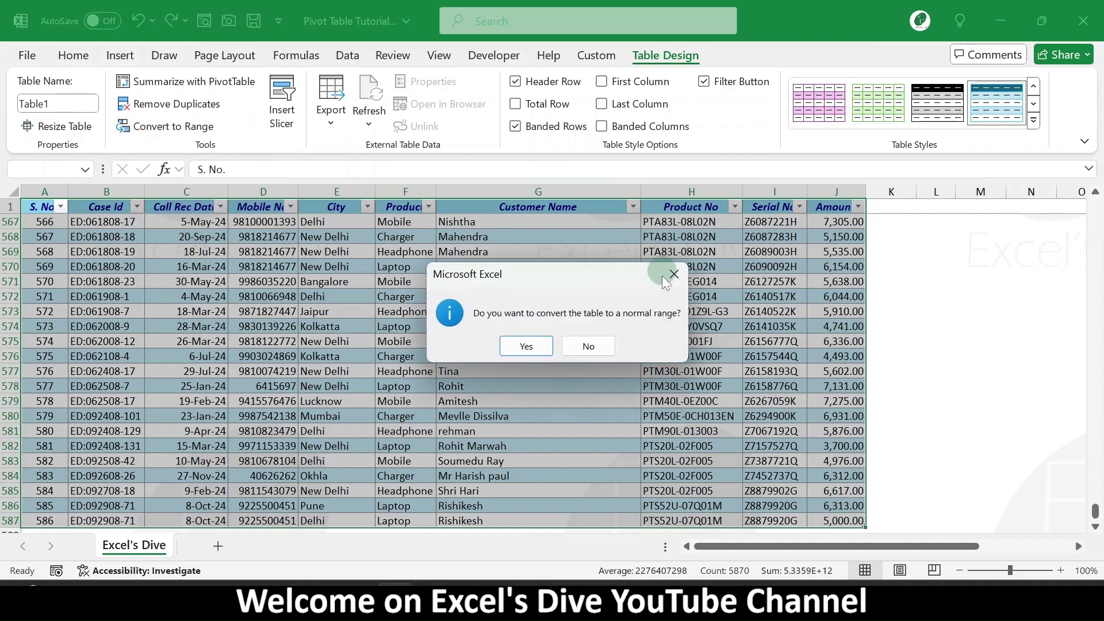
pyautogui.click(520, 344)
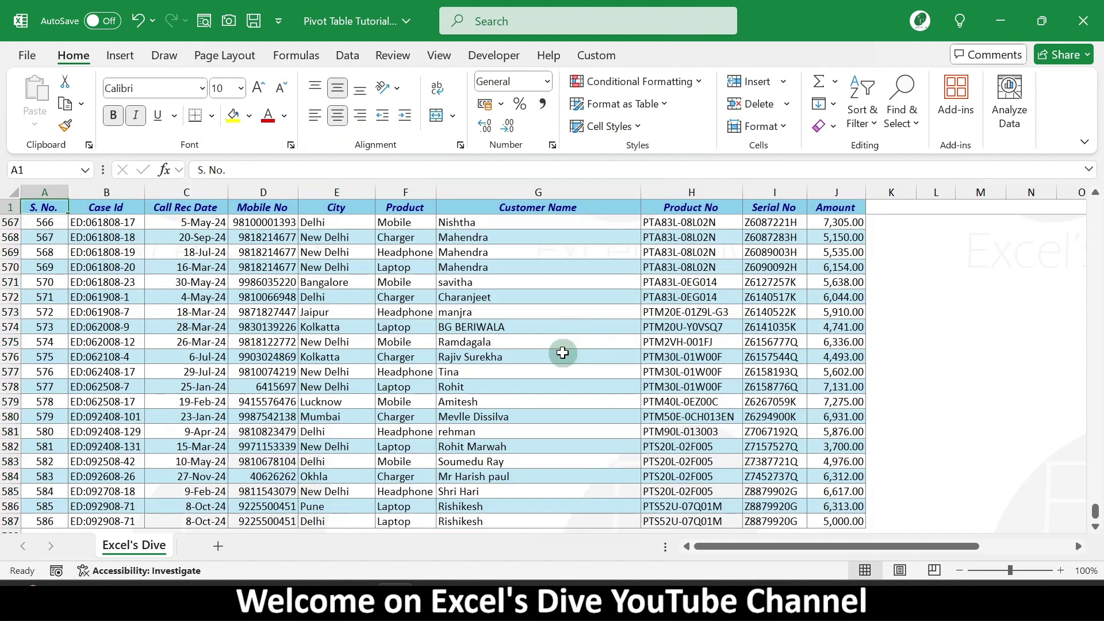
# Select the data range A1:J587 and create a PivotTable from it on a new worksheet
pyautogui.hotkey('ctrl', 'shift', 'Up')
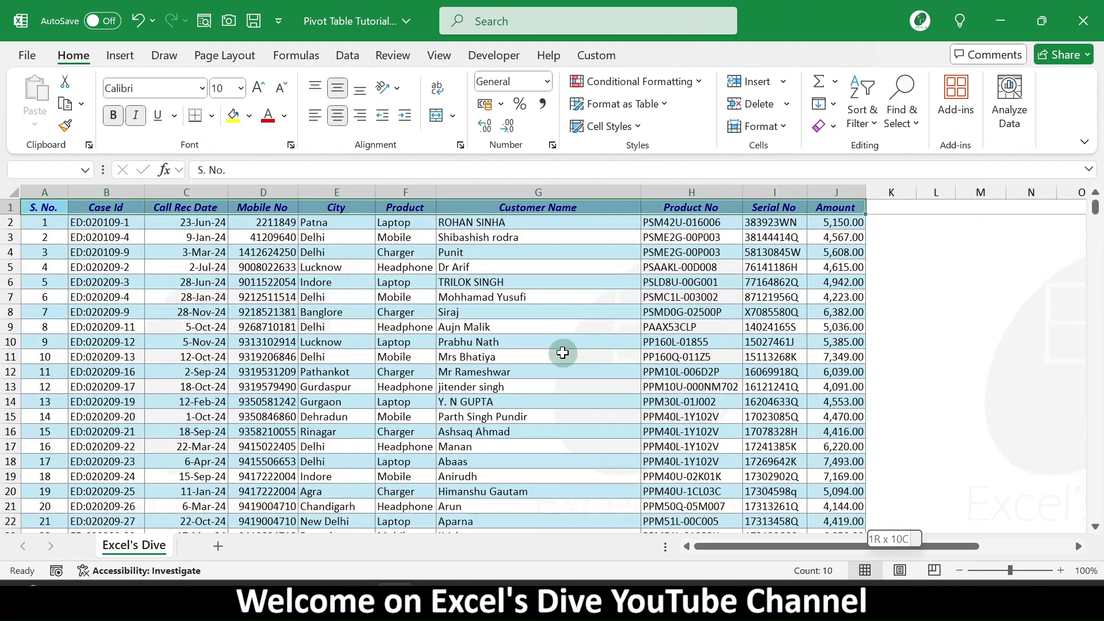
pyautogui.hotkey('ctrl', 'shift', 'Down')
pyautogui.click(120, 55)
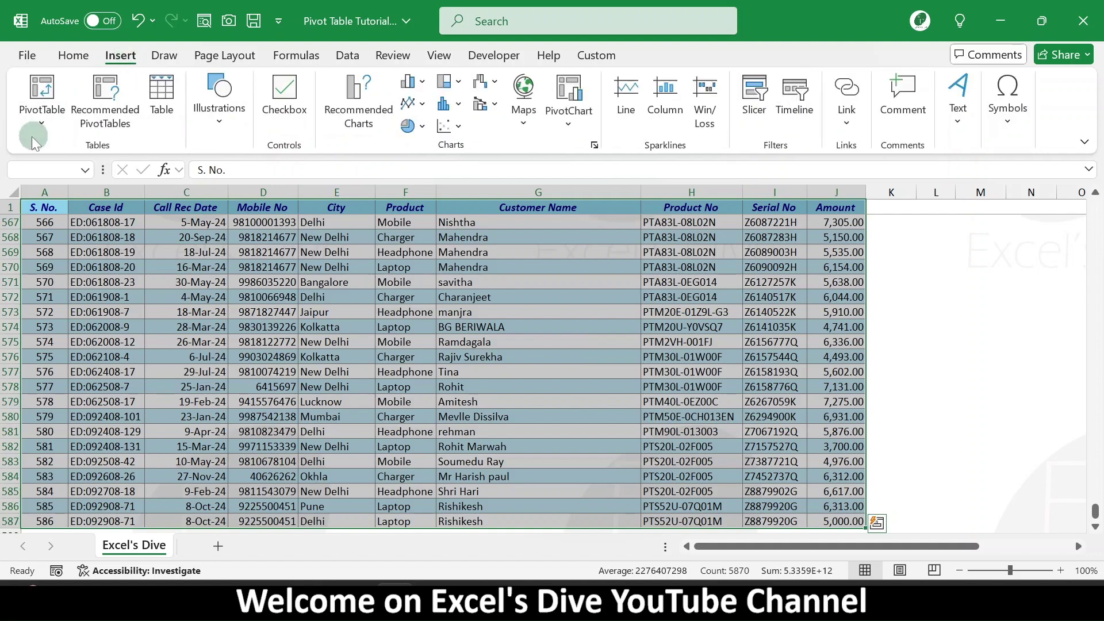
pyautogui.click(45, 123)
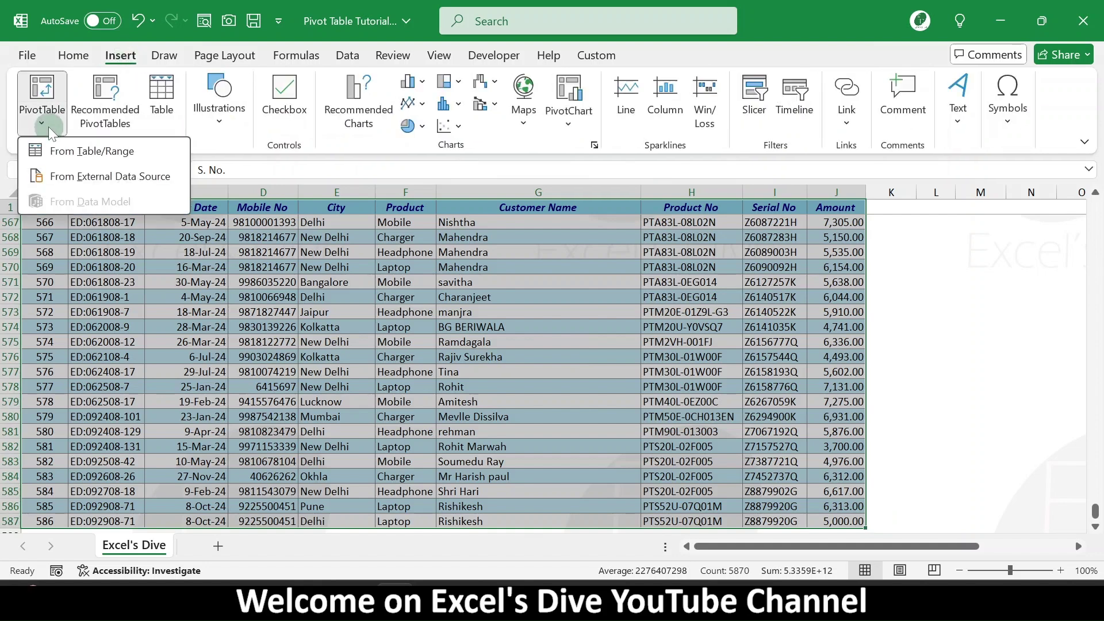
pyautogui.click(104, 151)
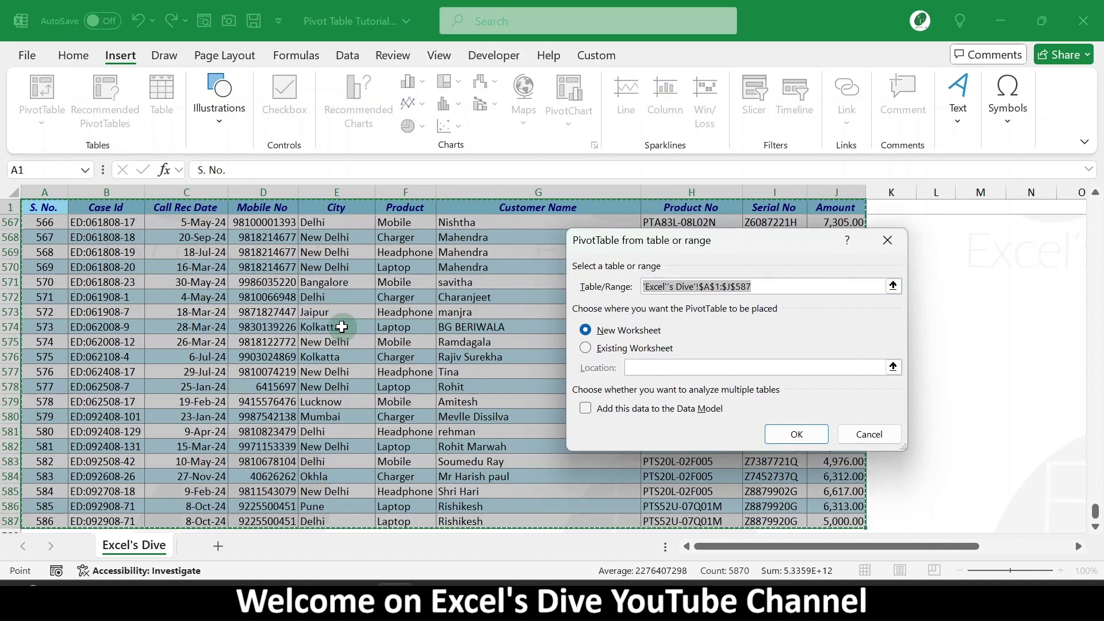
pyautogui.click(393, 300)
pyautogui.hotkey('ctrl', 'a')
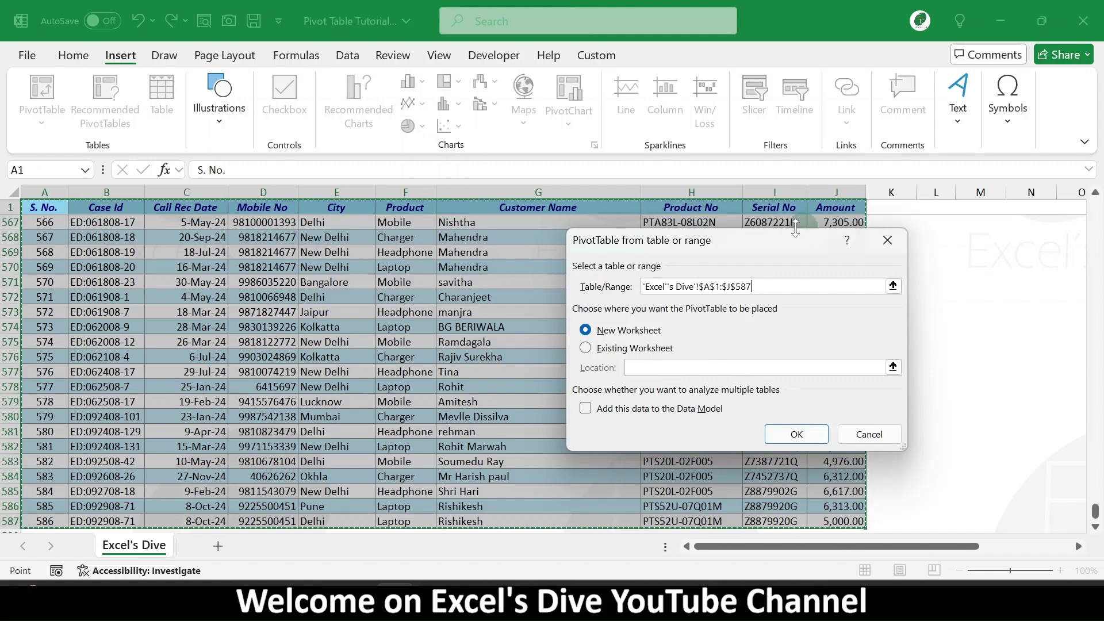
pyautogui.click(796, 436)
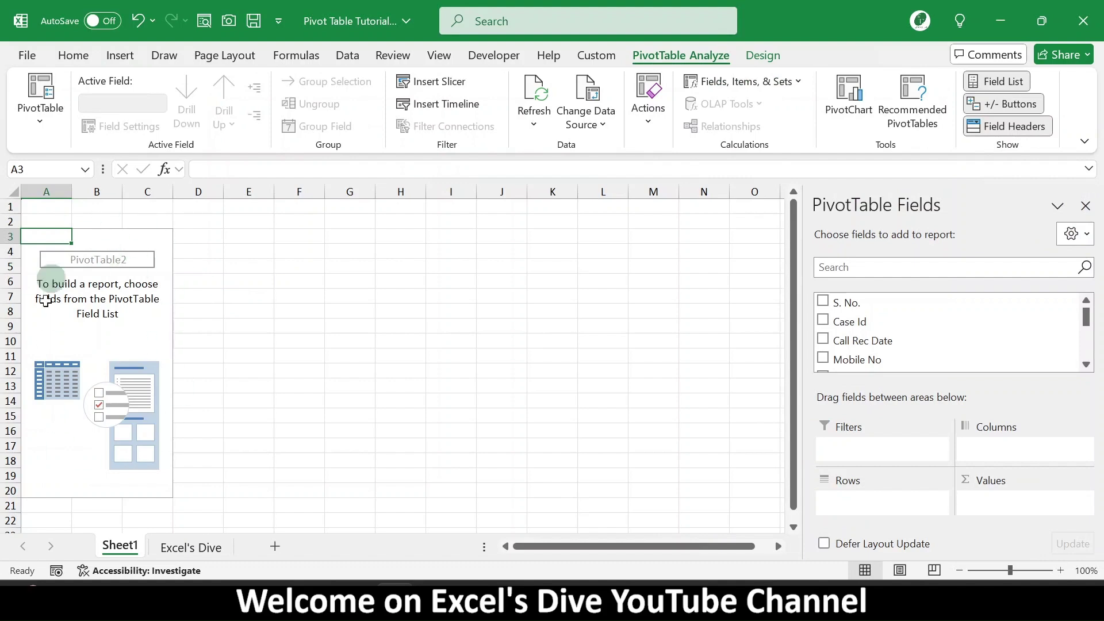
# Delete the worksheet that holds the empty PivotTable
pyautogui.click(94, 327)
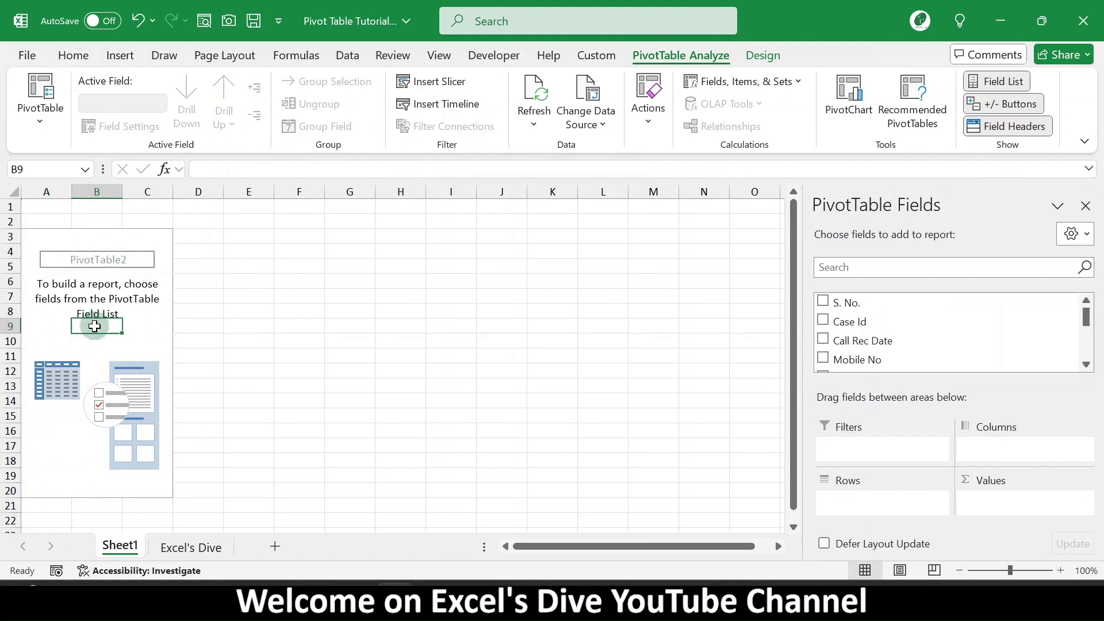
pyautogui.hotkey('alt', 'h')
pyautogui.press('f')
pyautogui.press('s')
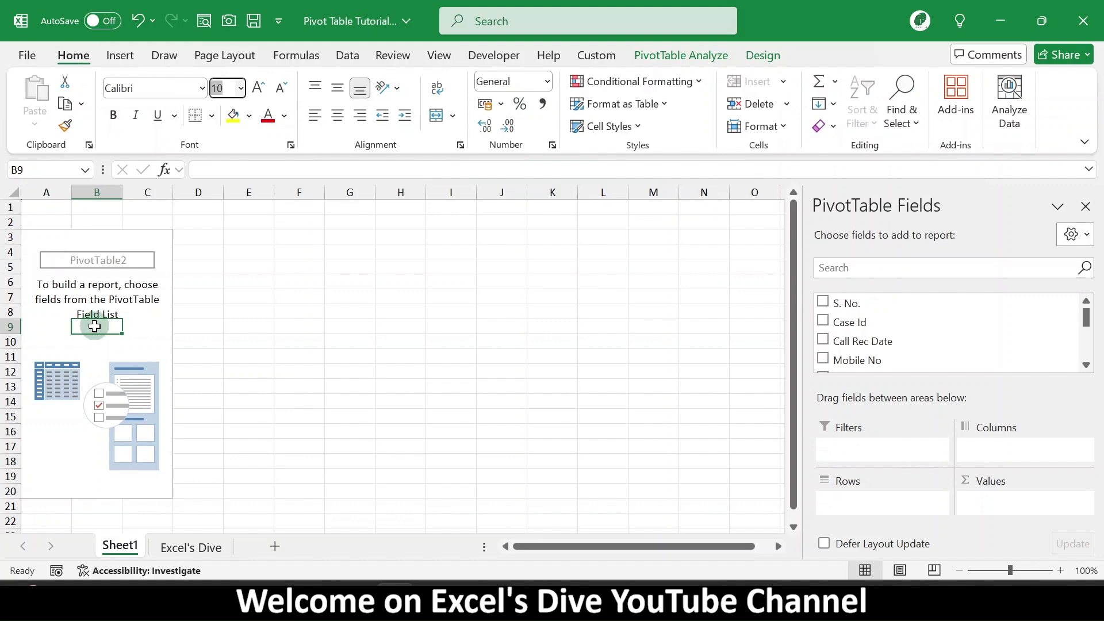
pyautogui.press('Escape')
pyautogui.hotkey('alt', 'h')
pyautogui.press('d')
pyautogui.press('s')
pyautogui.press('Return')
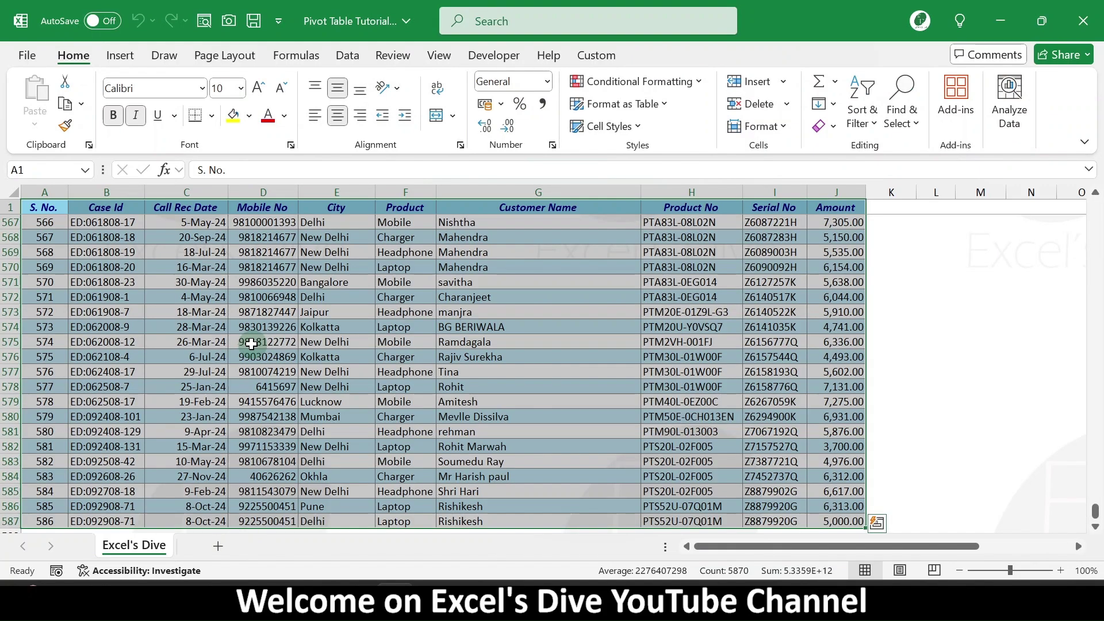
# Start the PivotTable and PivotChart Wizard, look at the data source choices, and keep Microsoft Excel list or database with a PivotTable report
pyautogui.hotkey('alt', 'd')
pyautogui.press('p')
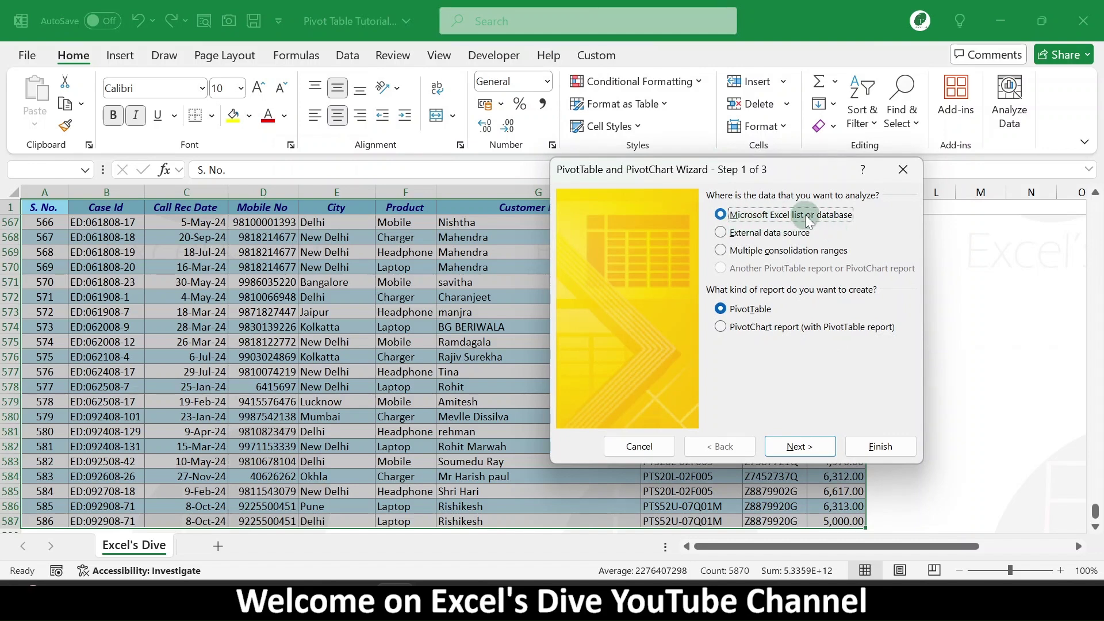
pyautogui.click(757, 232)
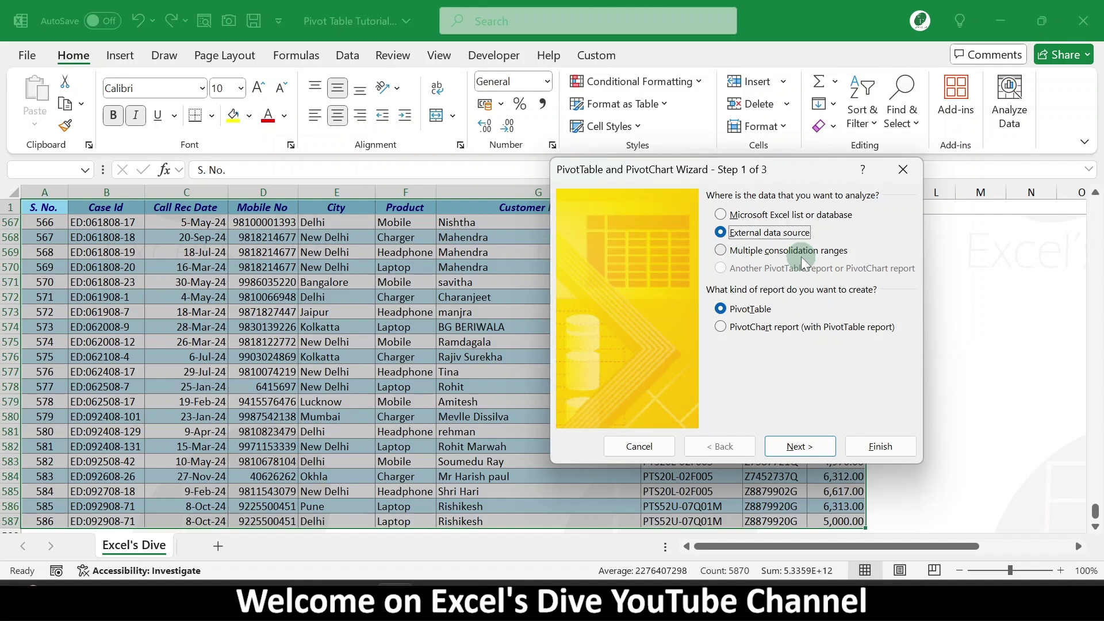
pyautogui.click(754, 253)
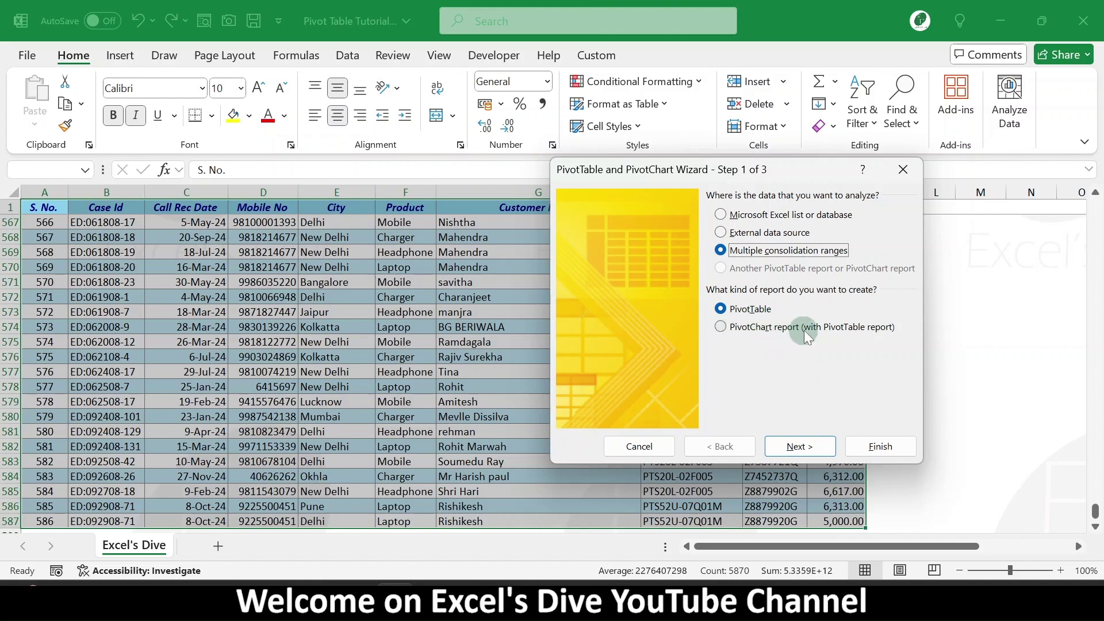
pyautogui.click(741, 216)
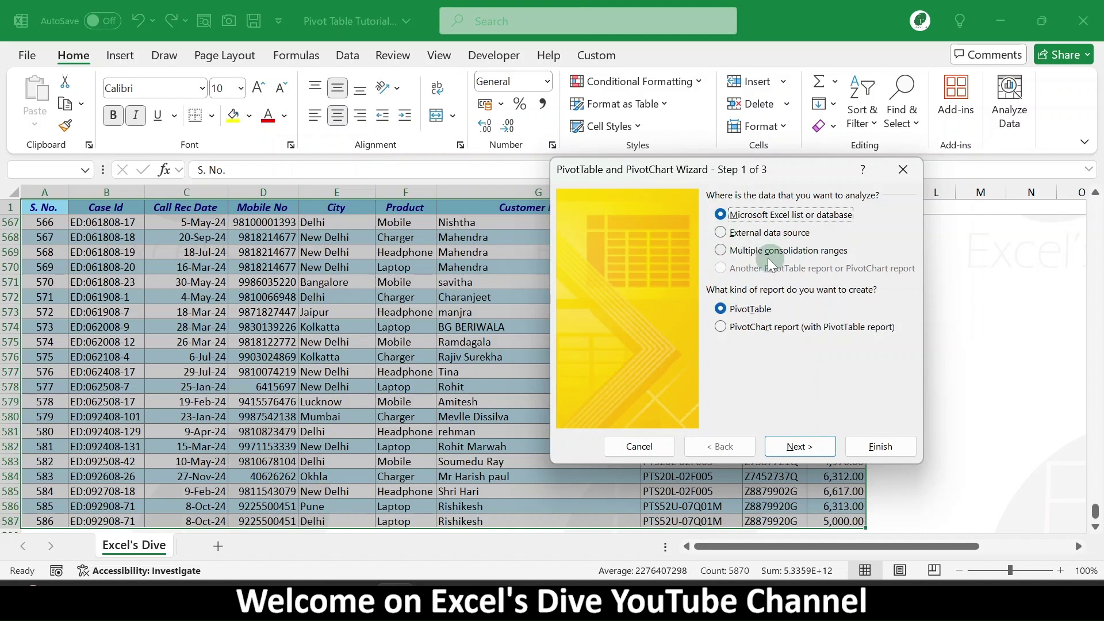
pyautogui.click(793, 453)
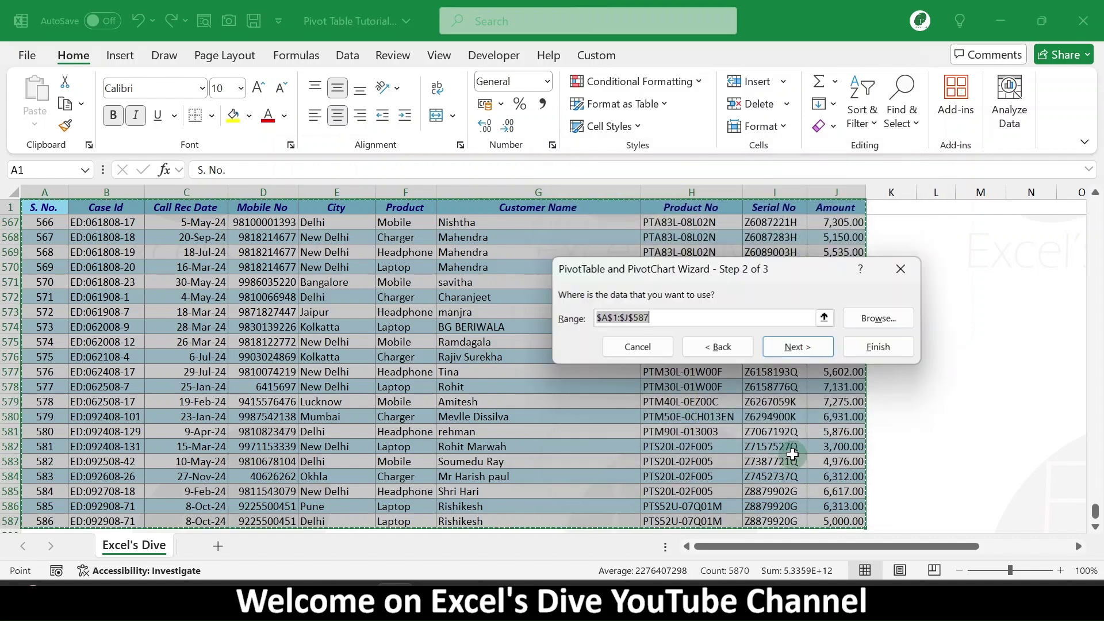
# Set the wizard's source range to the whole data range A1:J587 and create the PivotTable on a new worksheet
pyautogui.click(214, 293)
pyautogui.hotkey('ctrl', 'a')
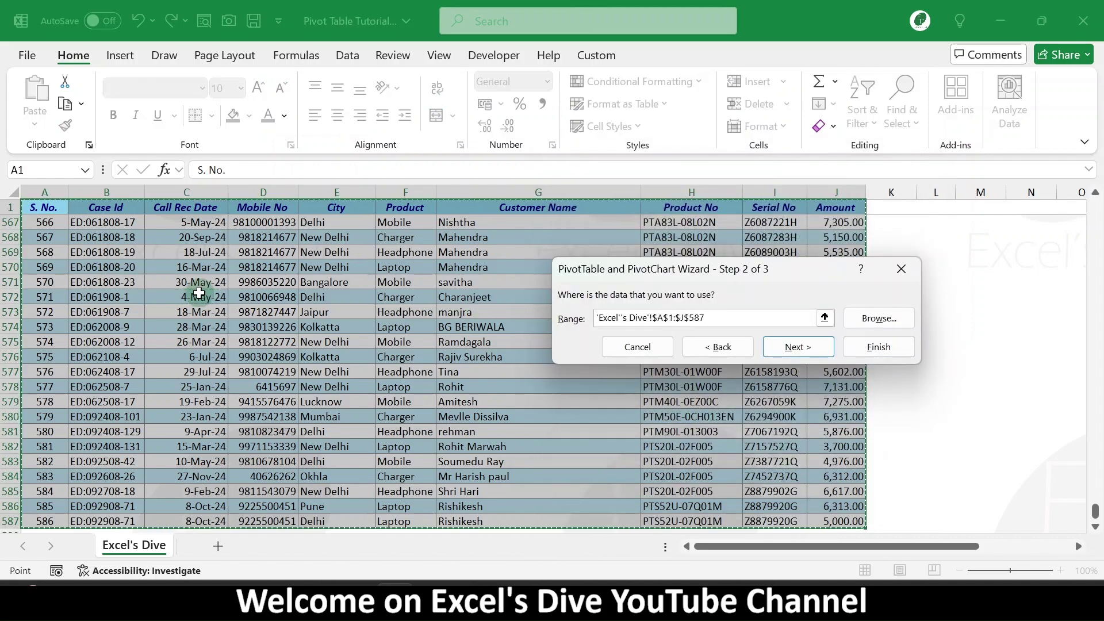
pyautogui.click(791, 345)
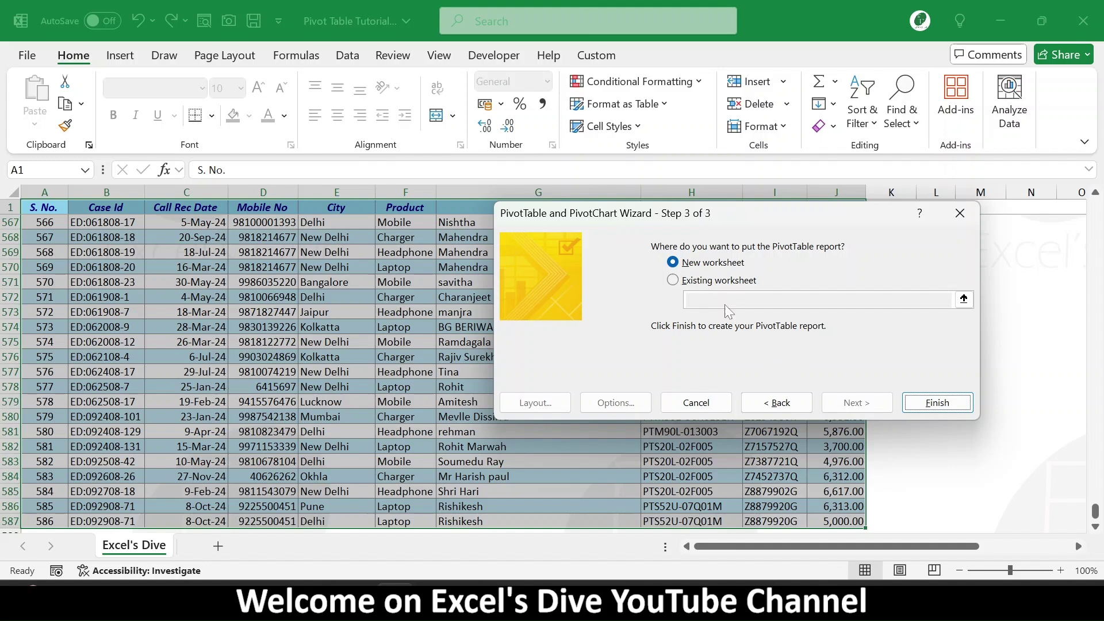
pyautogui.click(674, 281)
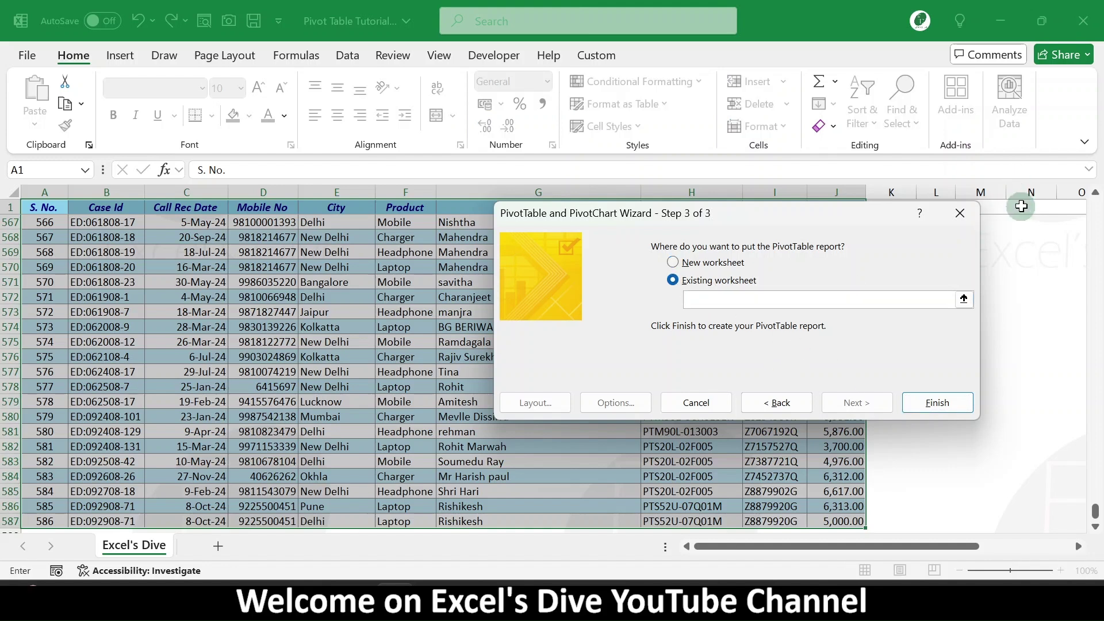
pyautogui.click(694, 265)
pyautogui.click(934, 404)
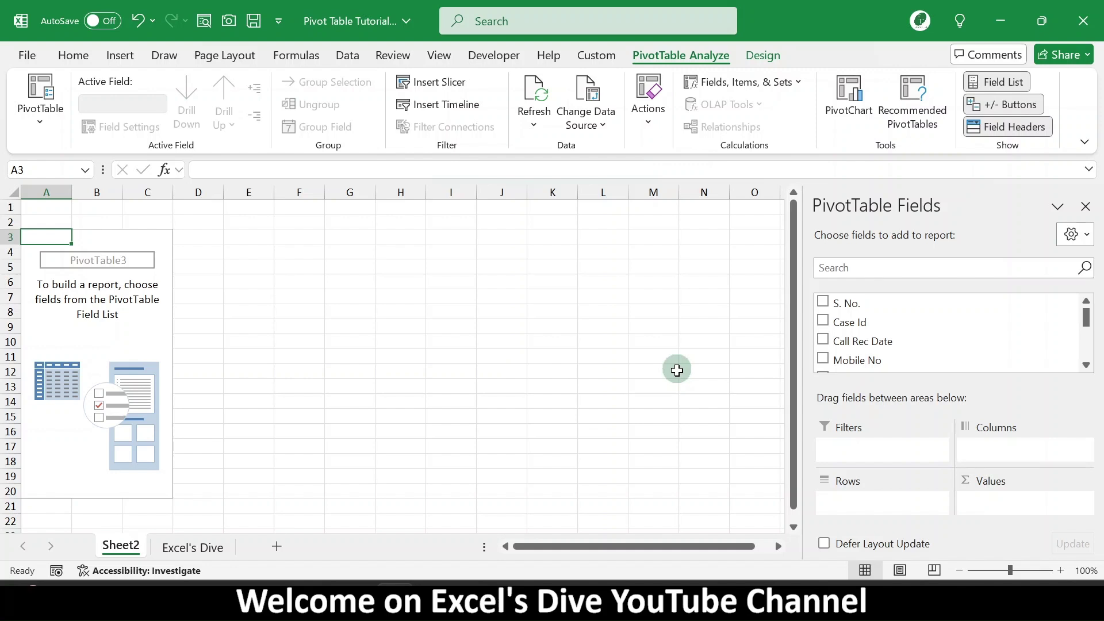
# Find the Product and Amount fields and place Product in Rows and Amount in Values
pyautogui.click(888, 268)
pyautogui.write('Pro')
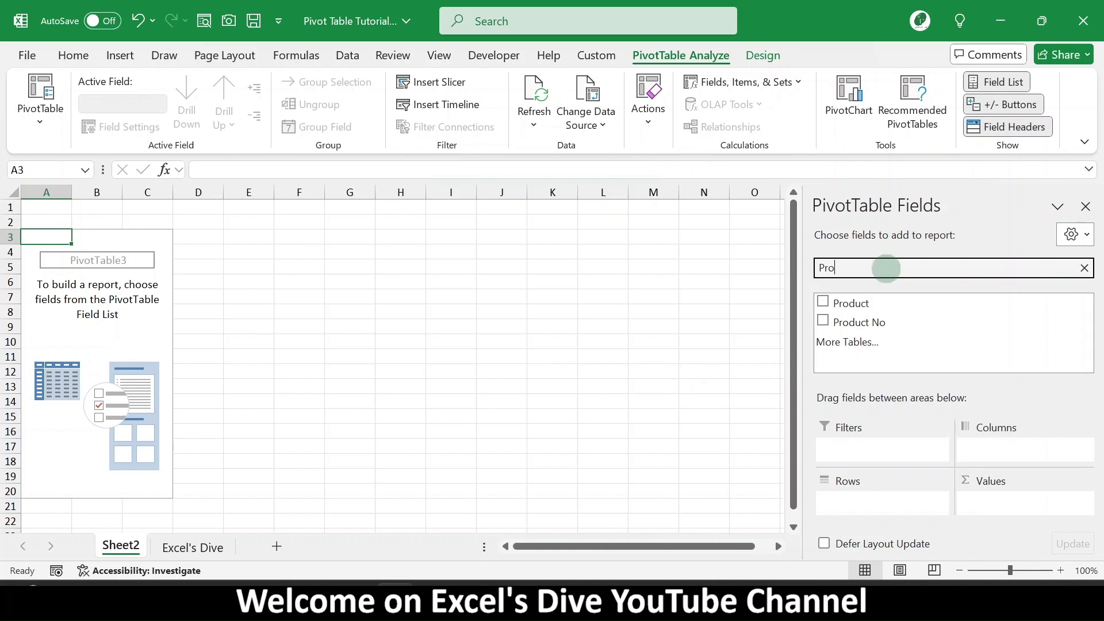
pyautogui.moveTo(850, 303); pyautogui.dragTo(866, 503)
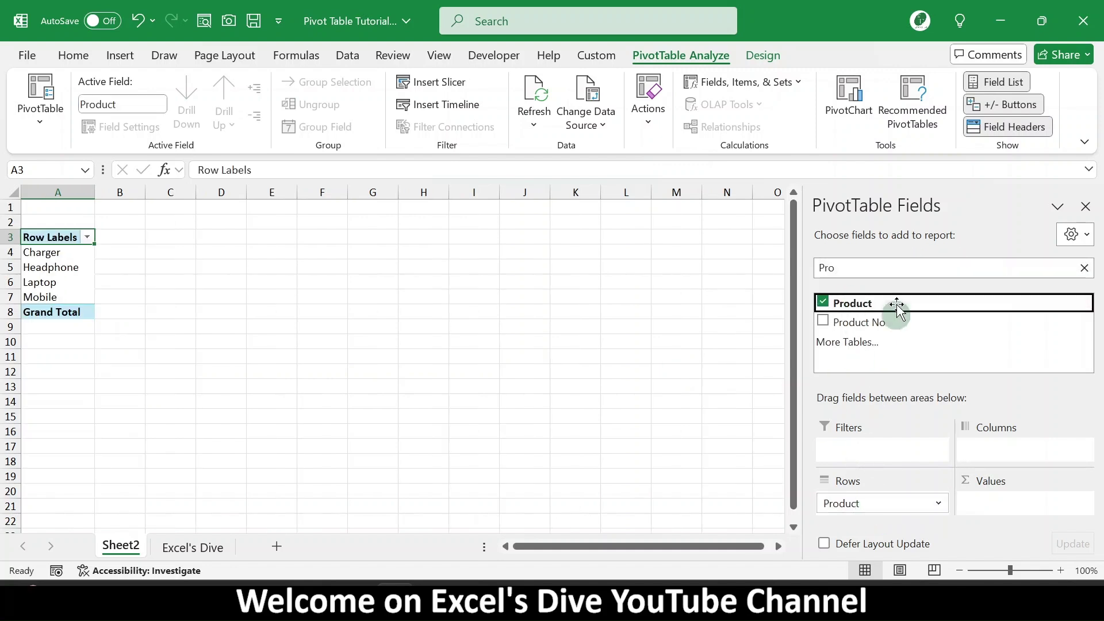
pyautogui.moveTo(867, 270); pyautogui.dragTo(793, 270)
pyautogui.write('an')
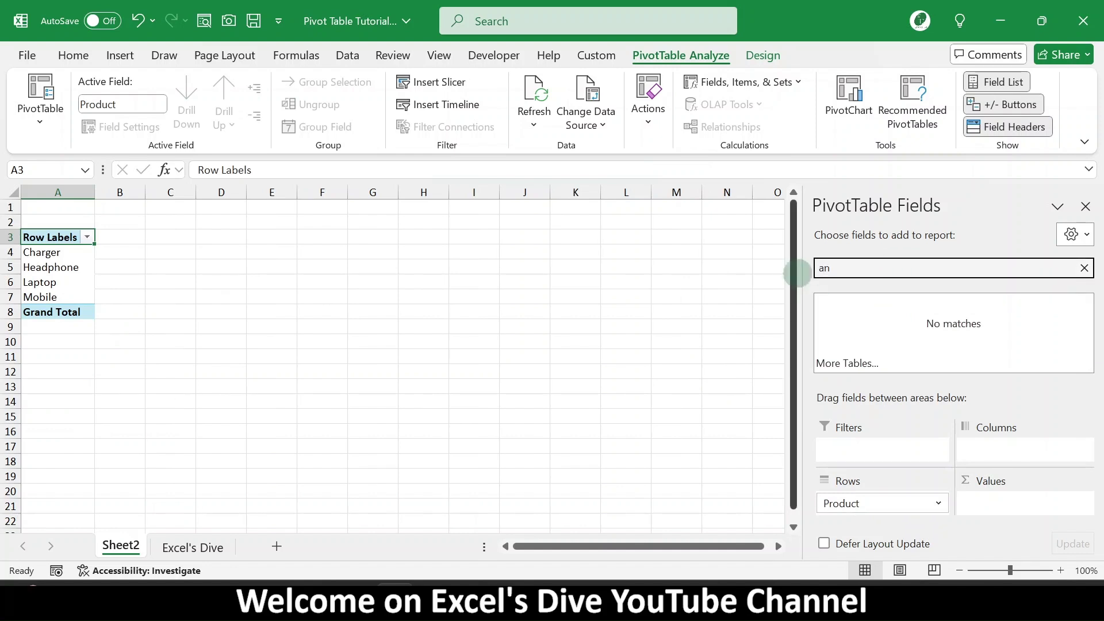
pyautogui.press('BackSpace')
pyautogui.write('m')
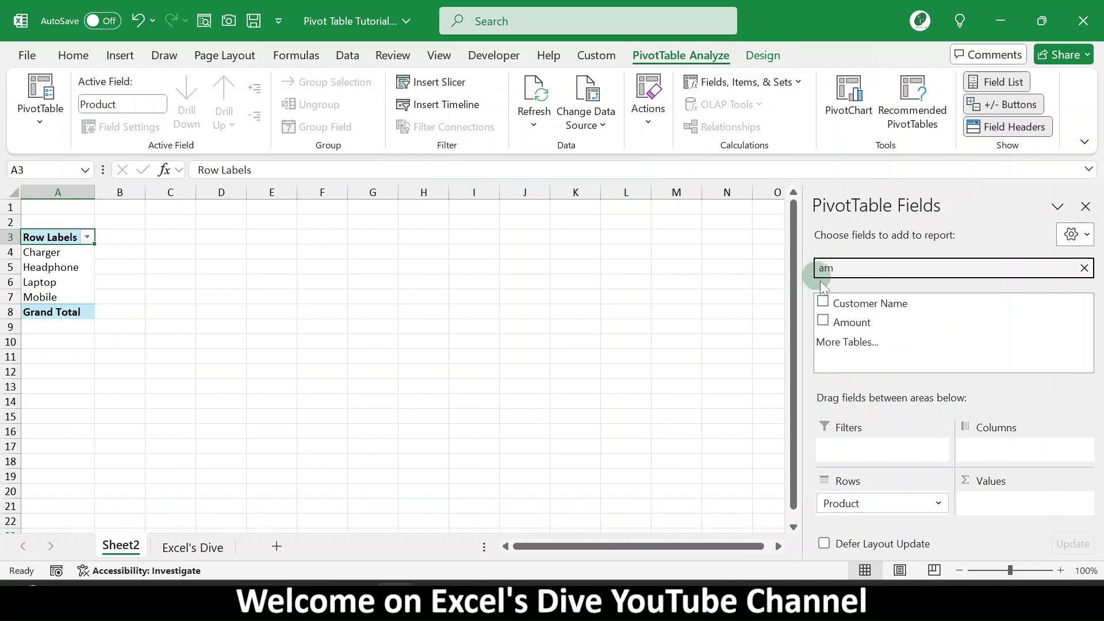
pyautogui.moveTo(867, 321); pyautogui.dragTo(1008, 510)
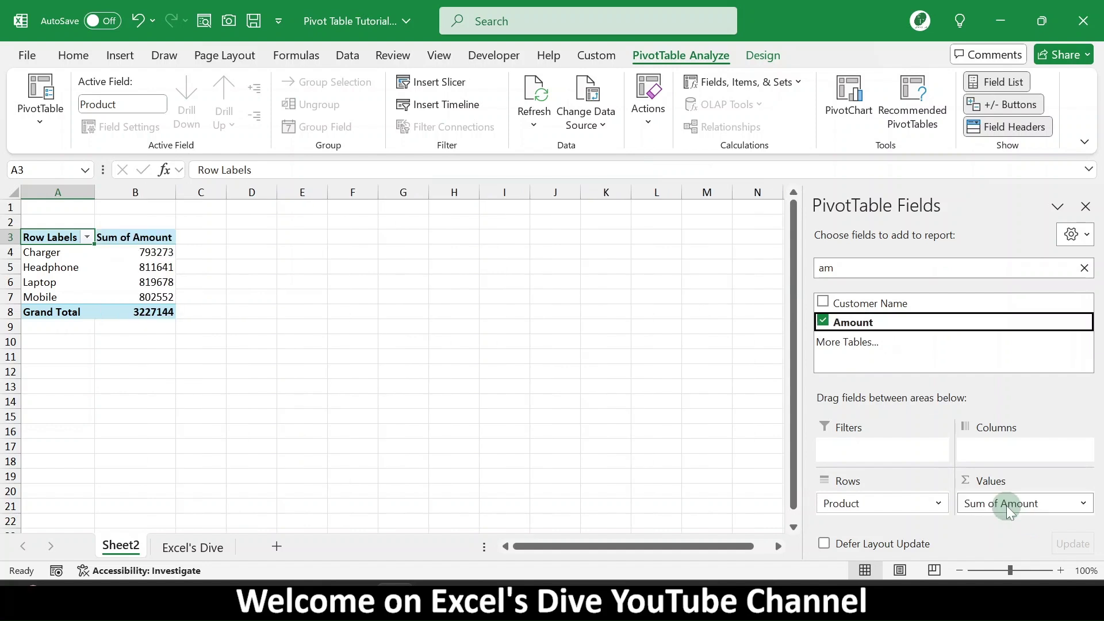
# Move the Amount field from Values to Rows and look through the resulting row labels
pyautogui.moveTo(1007, 510); pyautogui.dragTo(876, 517)
pyautogui.scroll(-14, 69, 365)
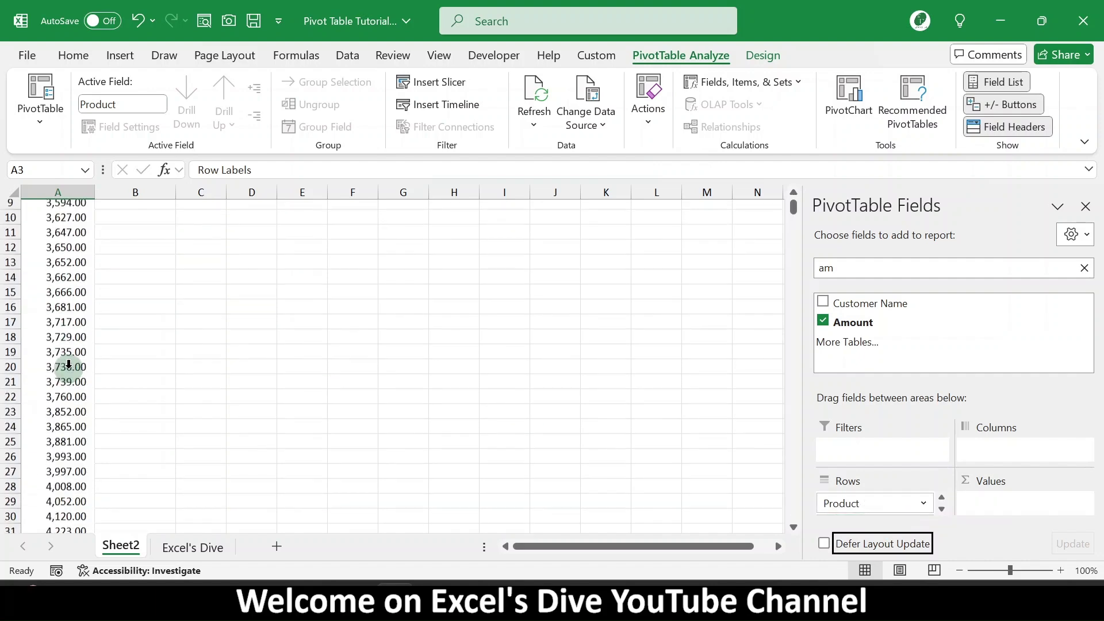
pyautogui.scroll(-20, 68, 364)
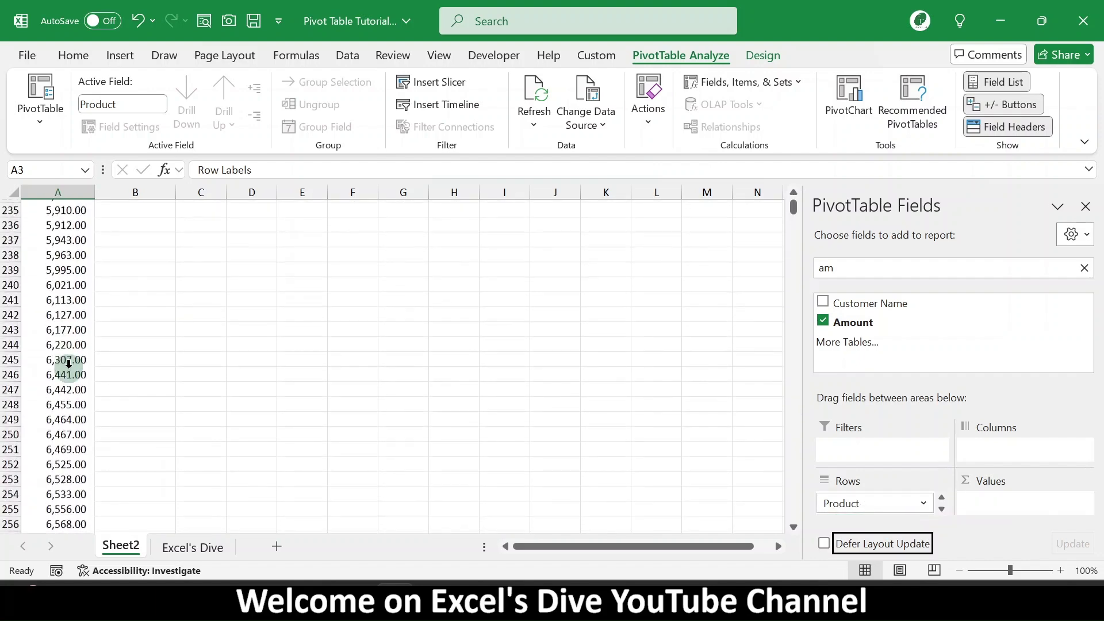
pyautogui.scroll(20, 68, 364)
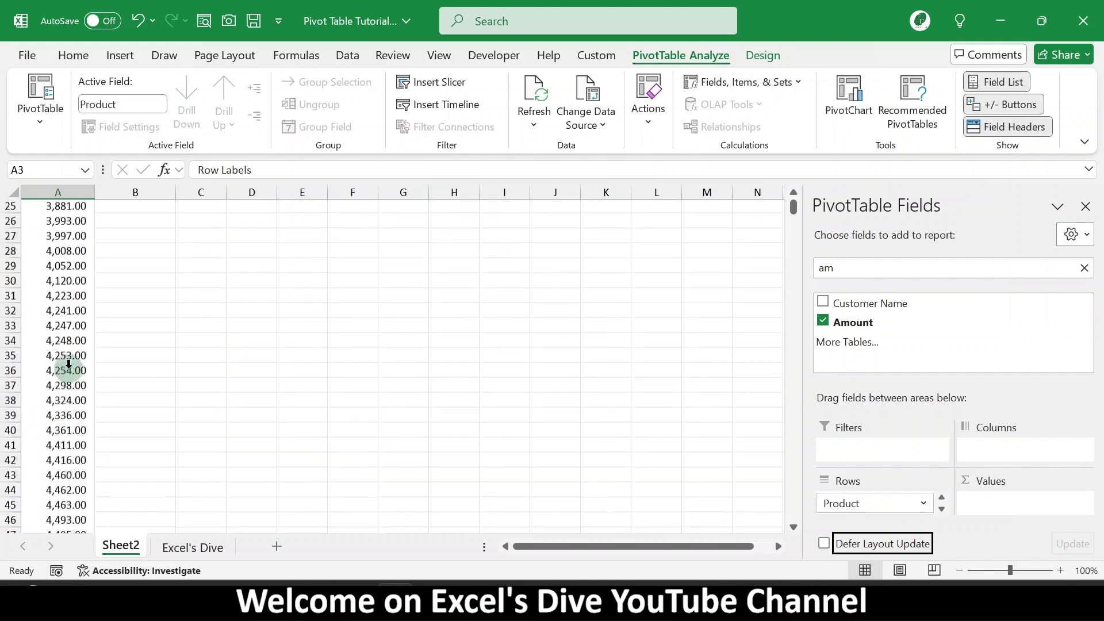
pyautogui.scroll(1, 69, 364)
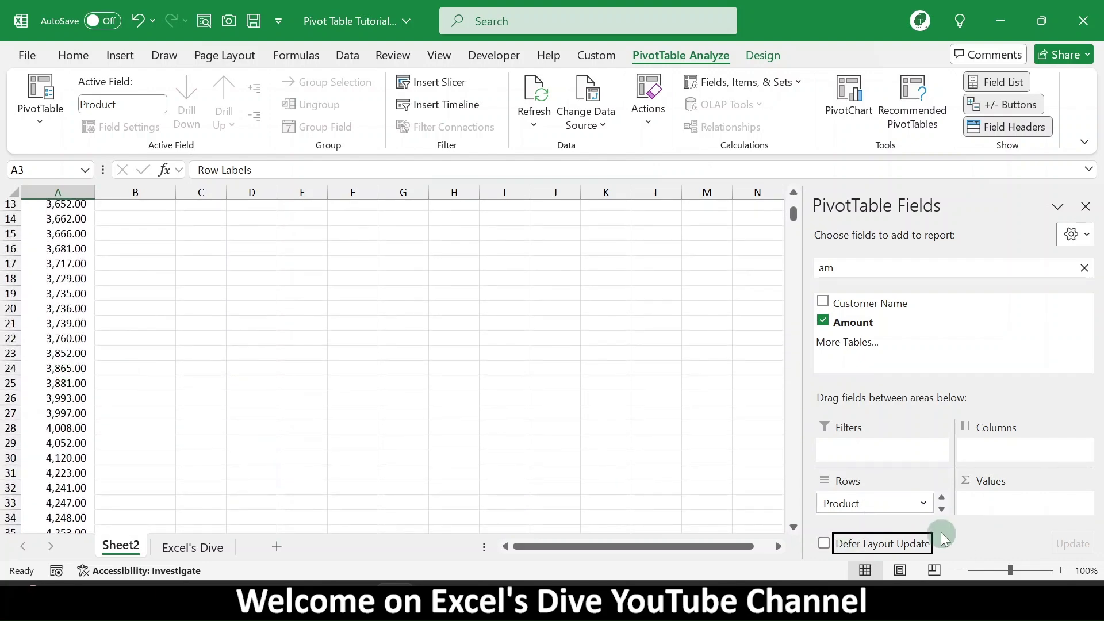
# Remove the Amount and Product fields from Rows to empty the PivotTable
pyautogui.click(941, 509)
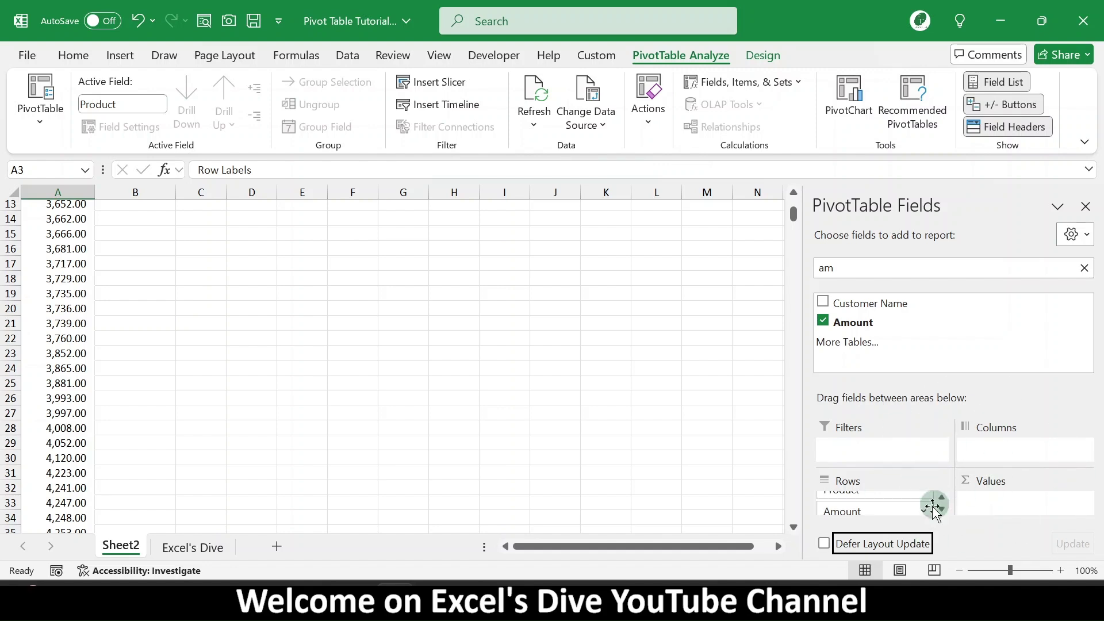
pyautogui.moveTo(840, 507); pyautogui.dragTo(687, 501)
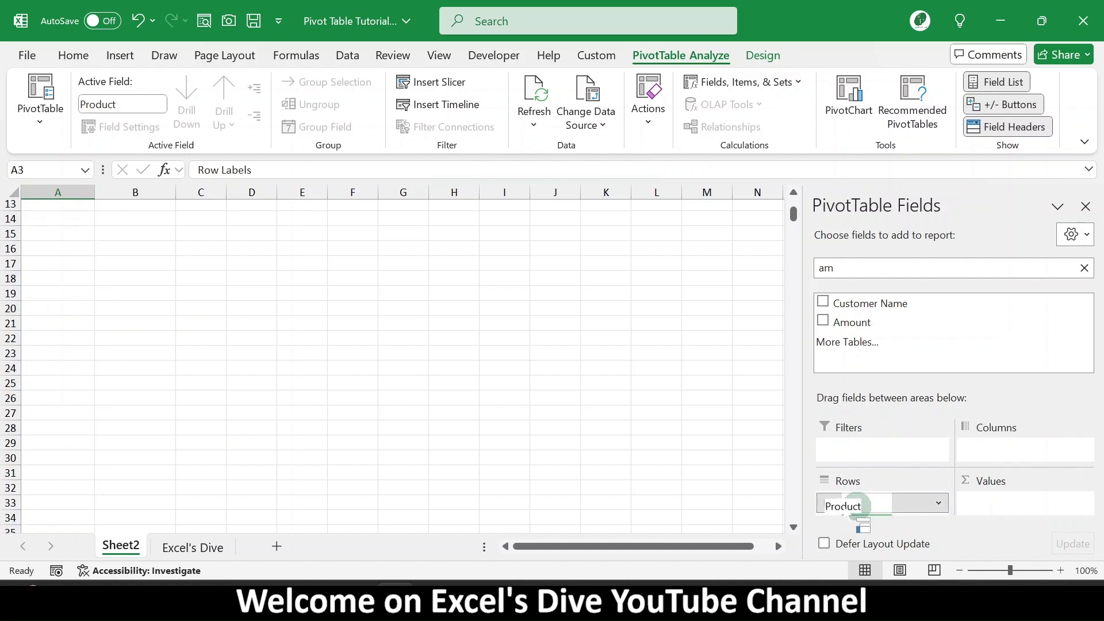
pyautogui.moveTo(878, 506); pyautogui.dragTo(702, 461)
pyautogui.scroll(4, 640, 439)
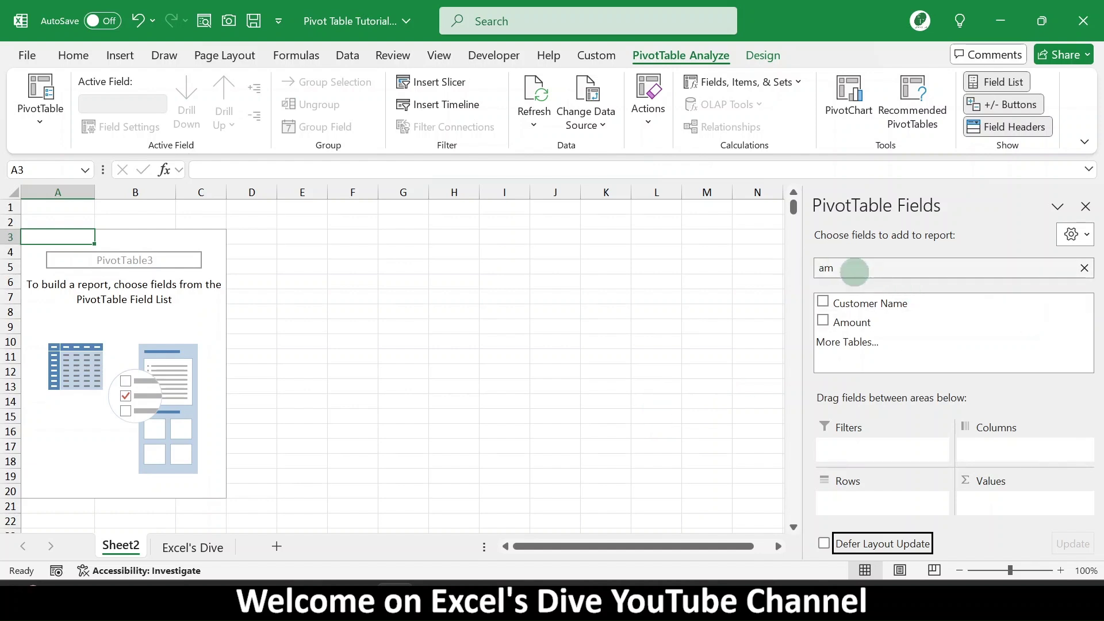
# Find the City and Product fields and add both to Rows, with Product nested under City
pyautogui.doubleClick(845, 269)
pyautogui.write('City')
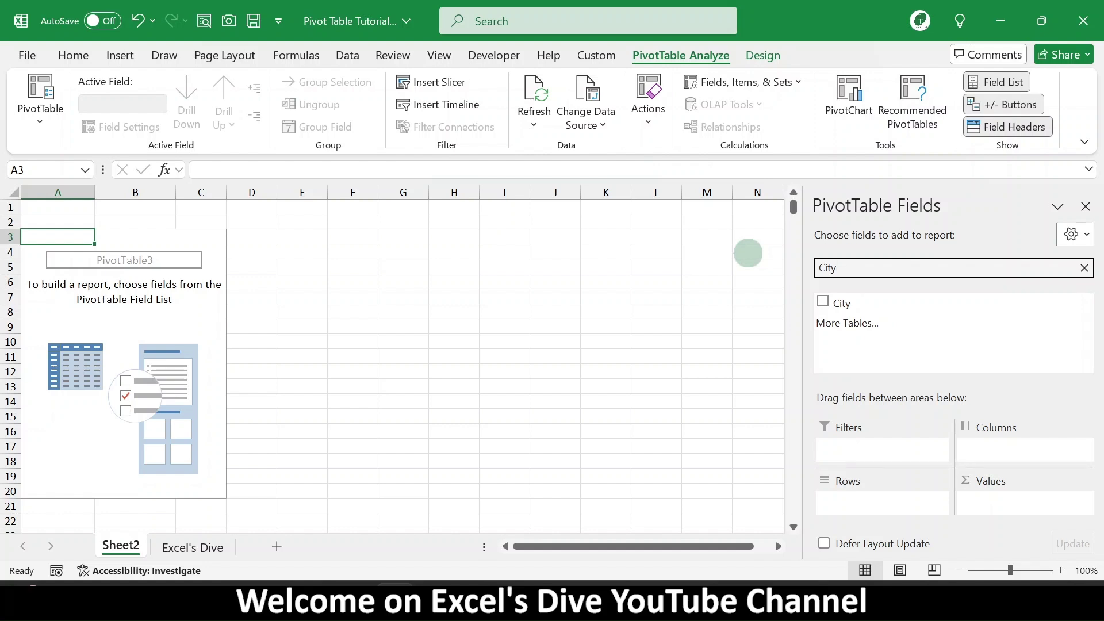
pyautogui.moveTo(842, 303); pyautogui.dragTo(868, 505)
pyautogui.doubleClick(858, 275)
pyautogui.write('Pro')
pyautogui.moveTo(847, 290); pyautogui.dragTo(871, 506)
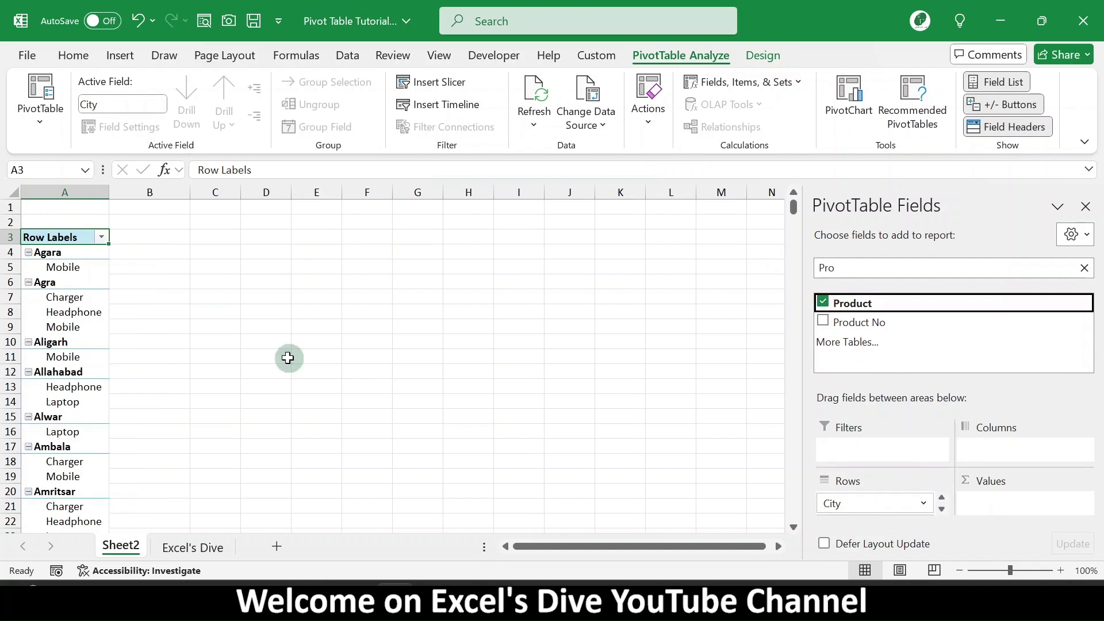
# Find the Amount field and add it to Rows between City and Product
pyautogui.doubleClick(858, 267)
pyautogui.write('Am')
pyautogui.moveTo(861, 317); pyautogui.dragTo(858, 516)
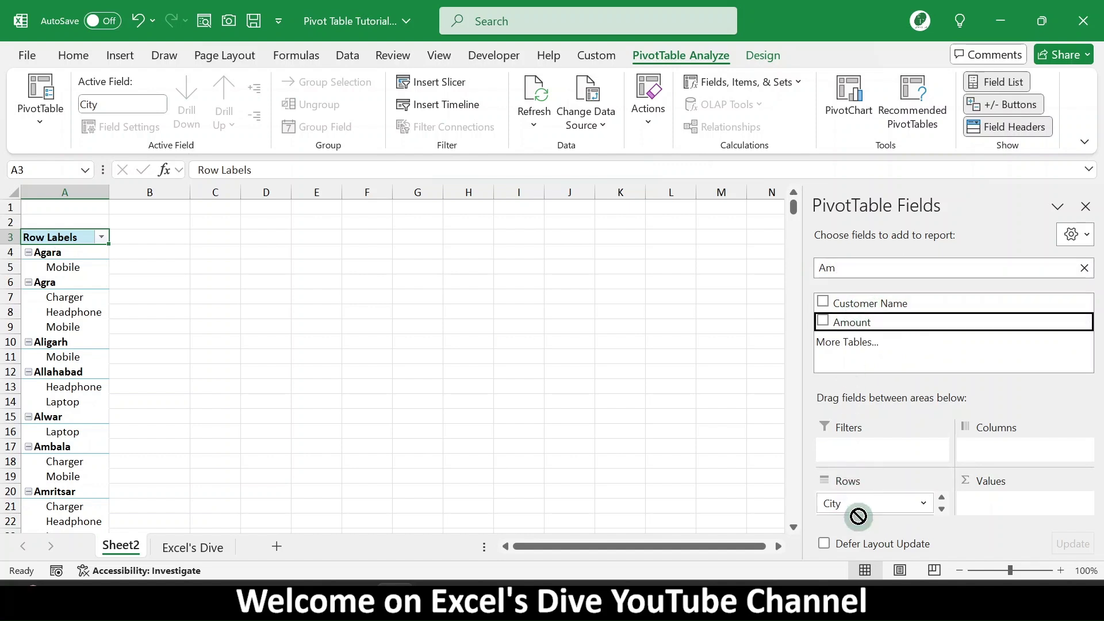
pyautogui.click(941, 509)
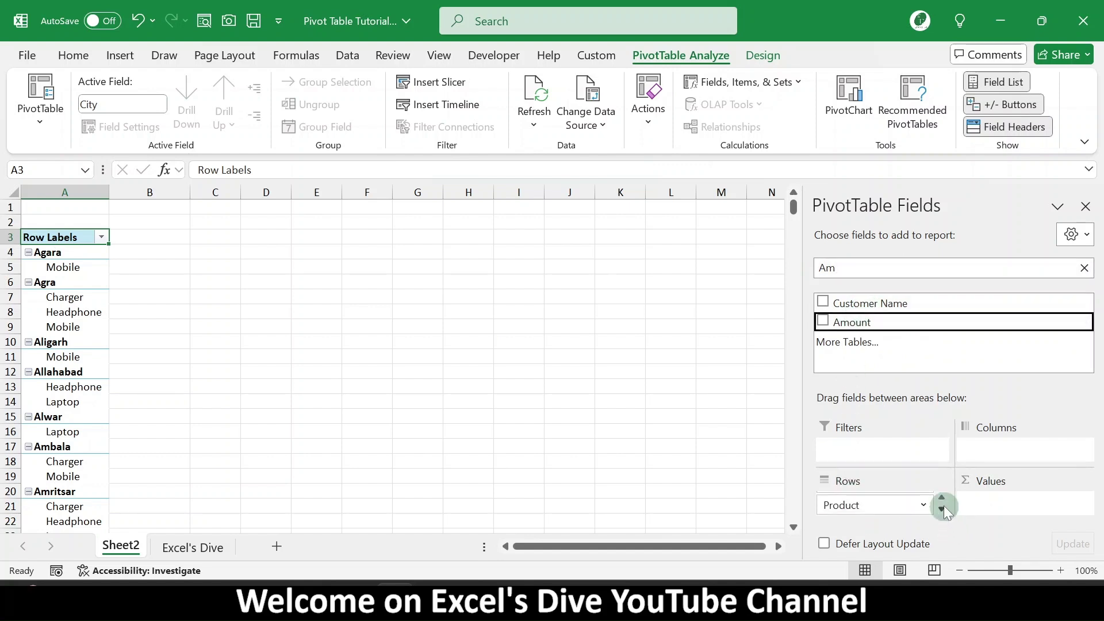
pyautogui.moveTo(862, 319); pyautogui.dragTo(868, 510)
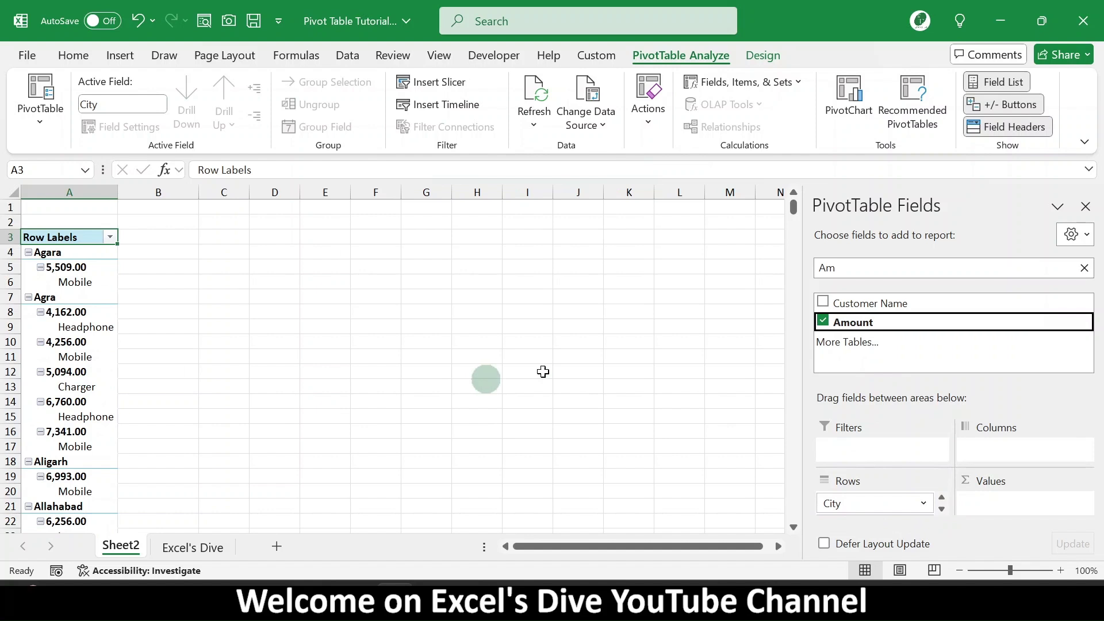
# Move the Amount field from Rows to Values and look through the summed amounts per city and product
pyautogui.click(944, 513)
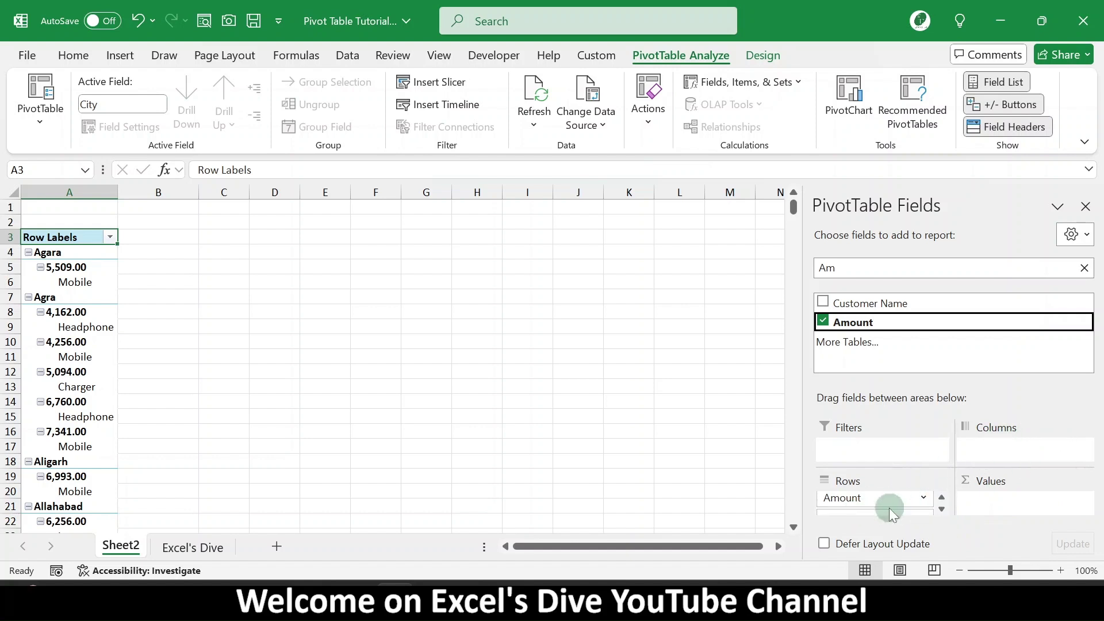
pyautogui.moveTo(889, 509); pyautogui.dragTo(996, 515)
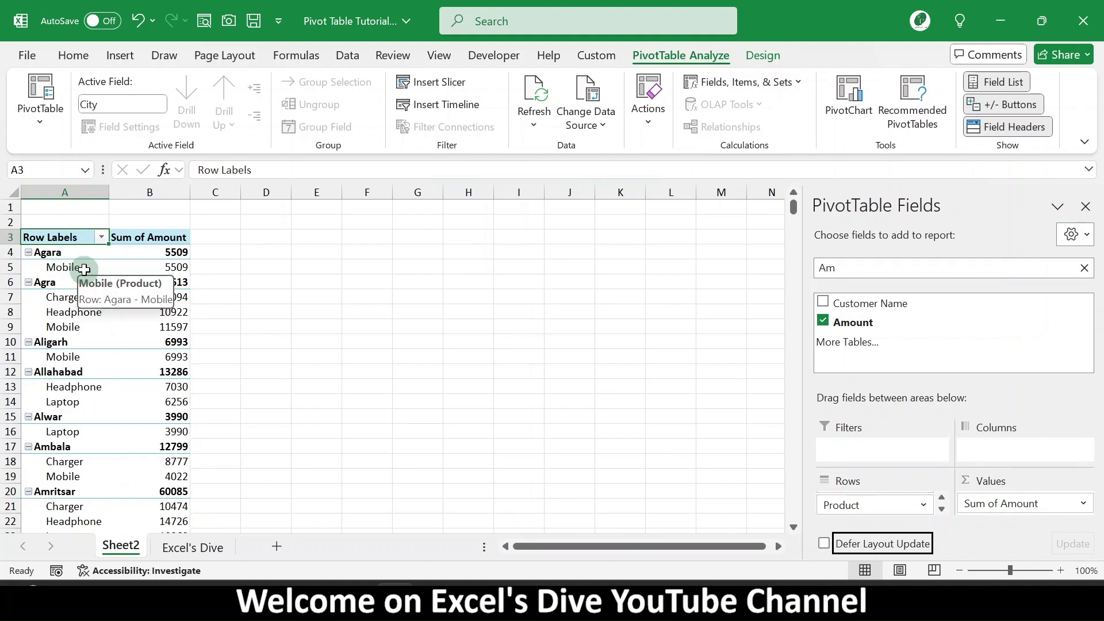
pyautogui.scroll(-20, 106, 346)
pyautogui.scroll(-20, 106, 346)
pyautogui.scroll(20, 106, 346)
pyautogui.scroll(6, 106, 346)
# Move the Product field from Rows to Columns and review the amounts by city and product down to the grand total
pyautogui.moveTo(895, 506); pyautogui.dragTo(1004, 452)
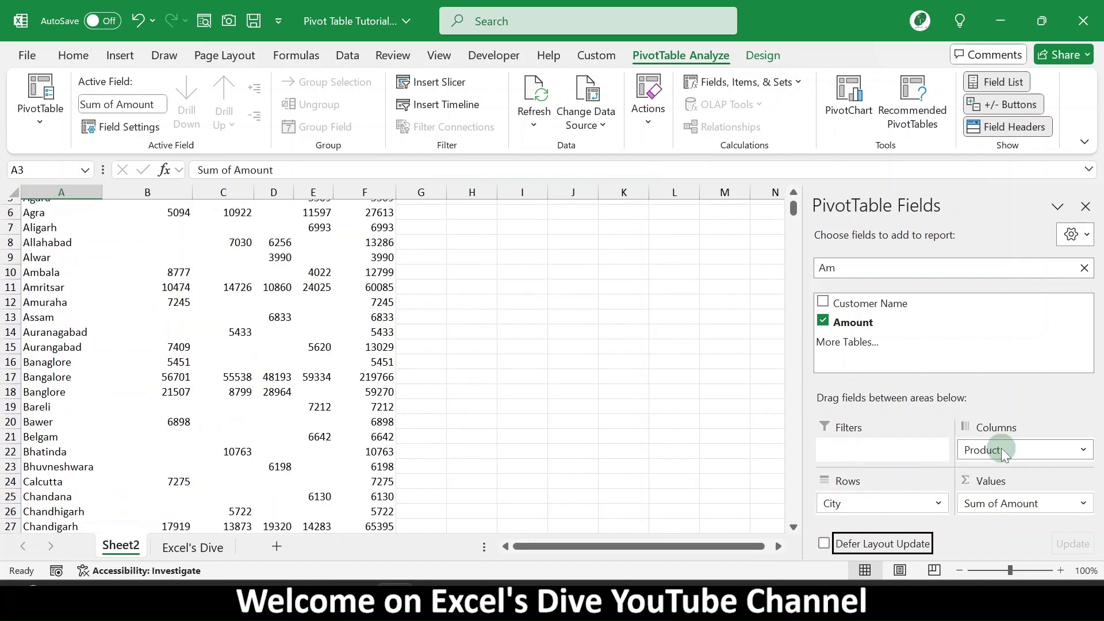
pyautogui.scroll(2, 286, 399)
pyautogui.scroll(-8, 285, 406)
pyautogui.scroll(-18, 285, 406)
pyautogui.scroll(-2, 285, 406)
pyautogui.scroll(20, 69, 471)
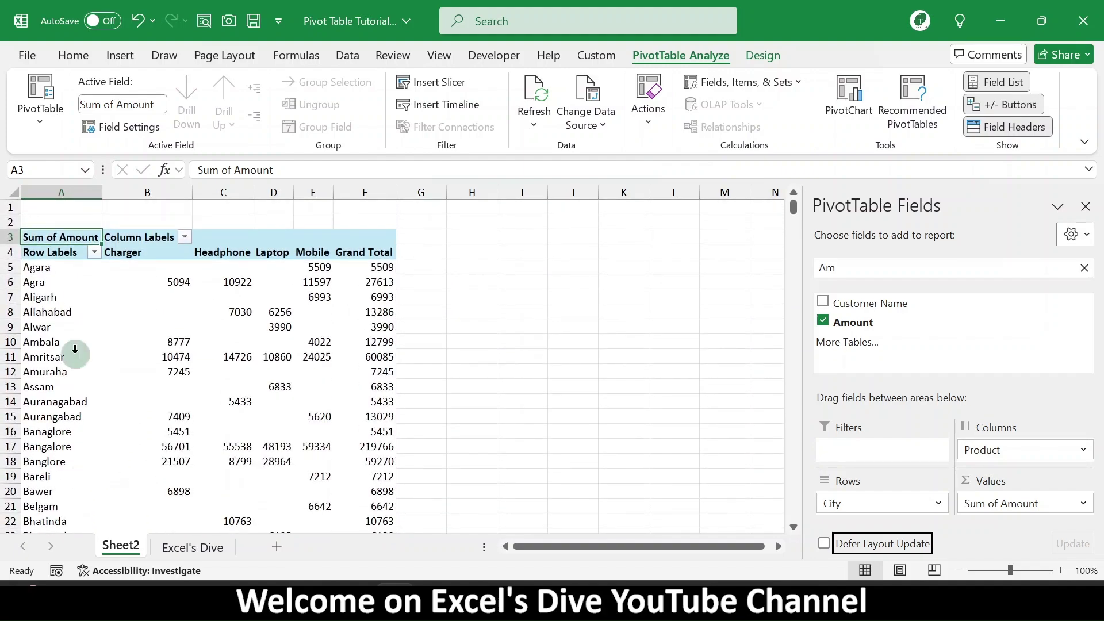
pyautogui.scroll(-20, 75, 349)
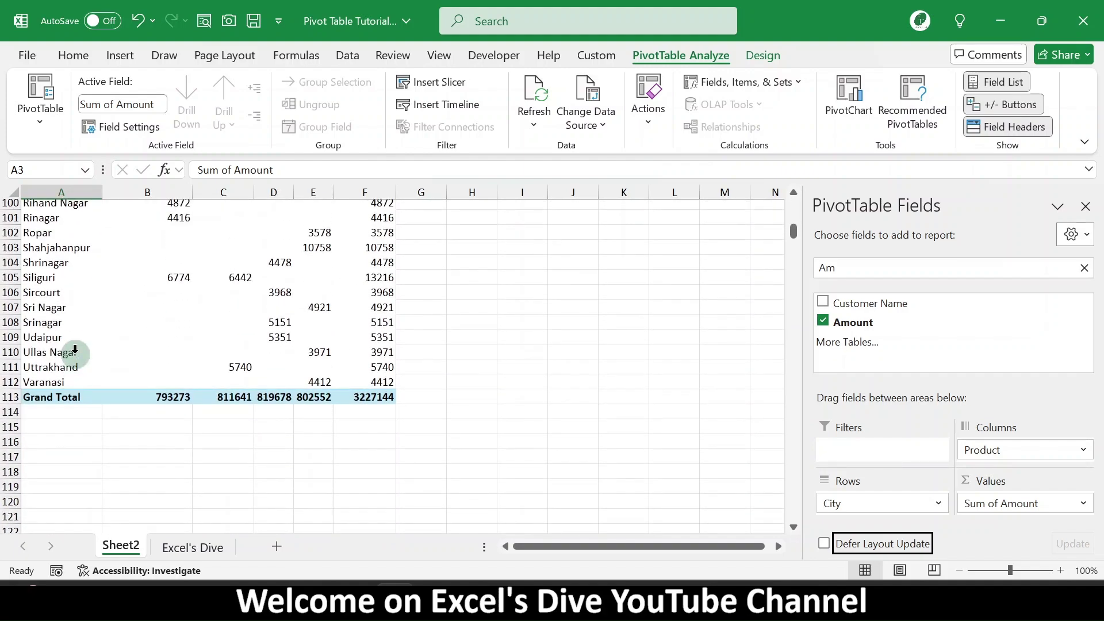
pyautogui.scroll(20, 74, 350)
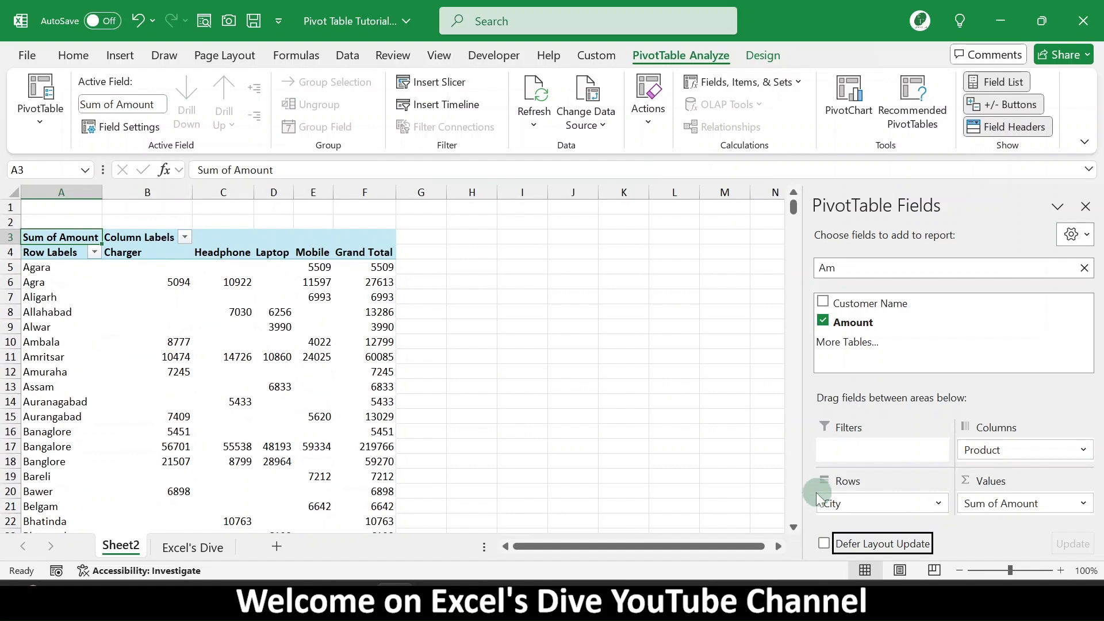
pyautogui.click(167, 286)
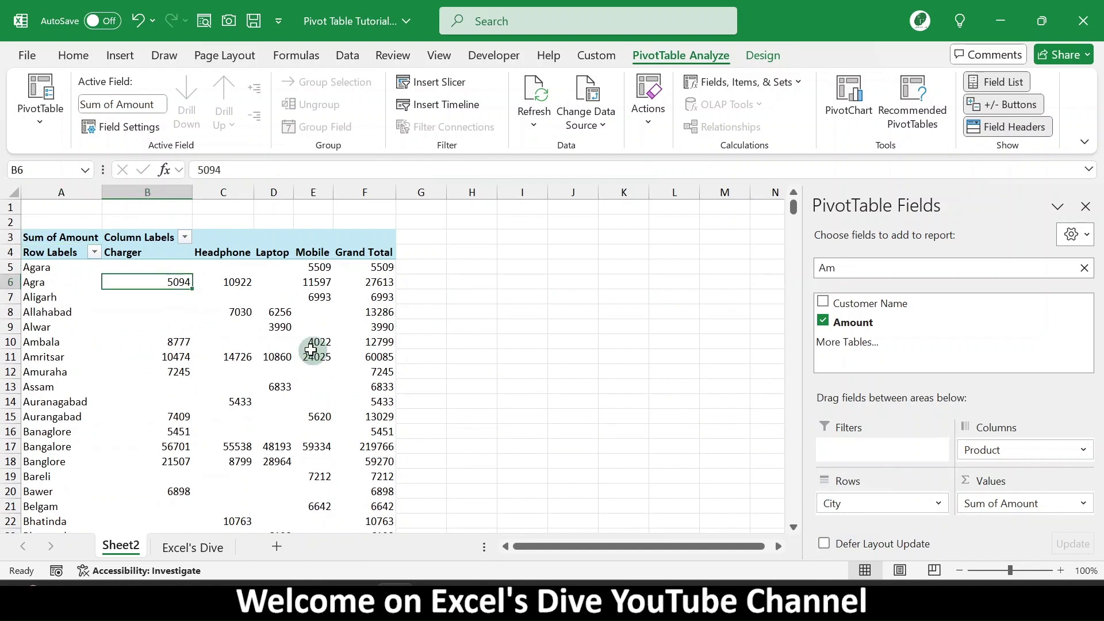
pyautogui.moveTo(311, 349)
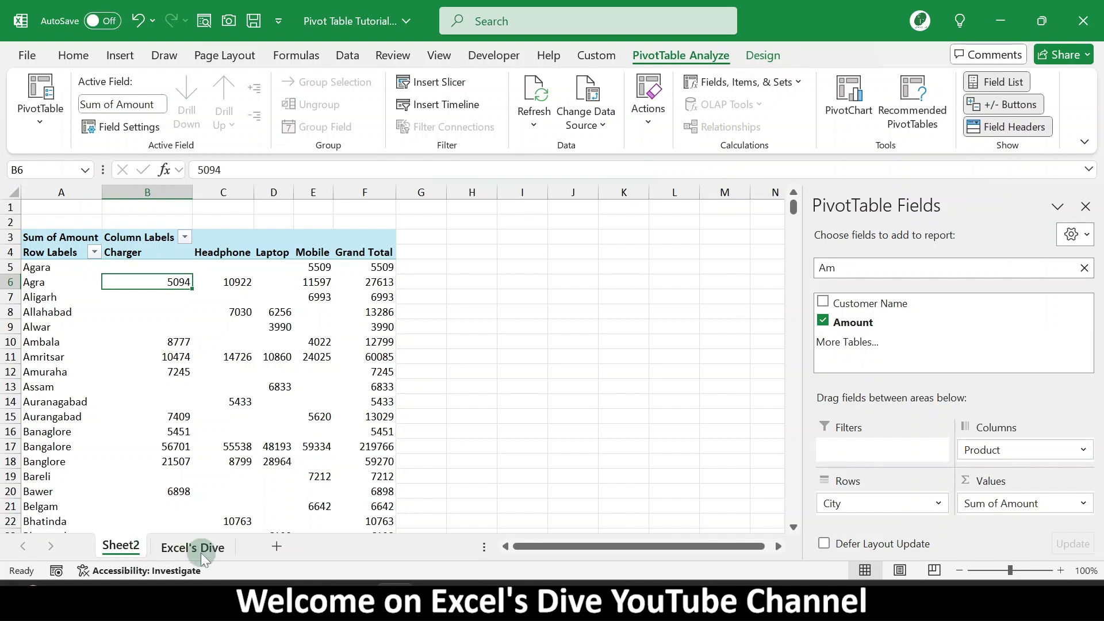
# Summarize the Amount value field by Count and check the Agra Headphone and Amritsar Mobile cells
pyautogui.click(1007, 503)
pyautogui.click(1006, 484)
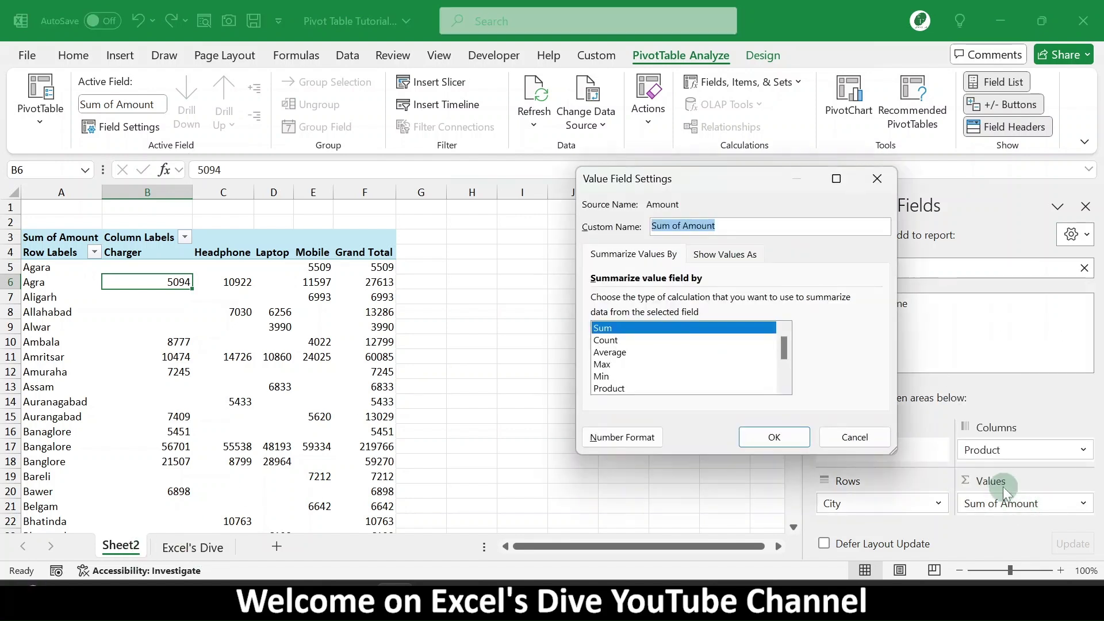
pyautogui.click(615, 341)
pyautogui.click(755, 438)
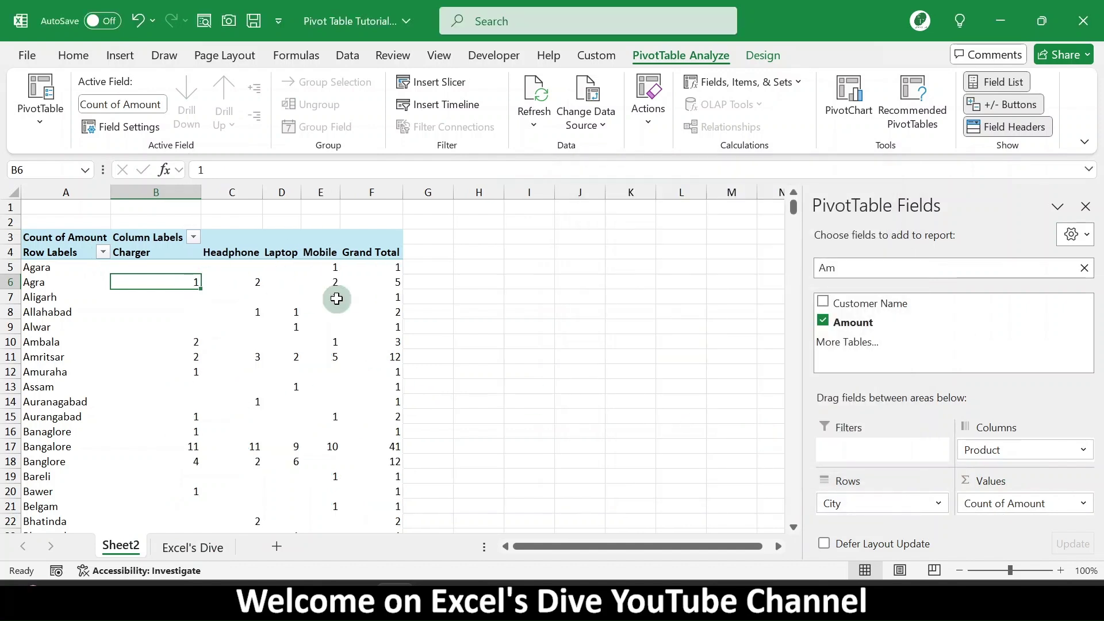
pyautogui.click(251, 282)
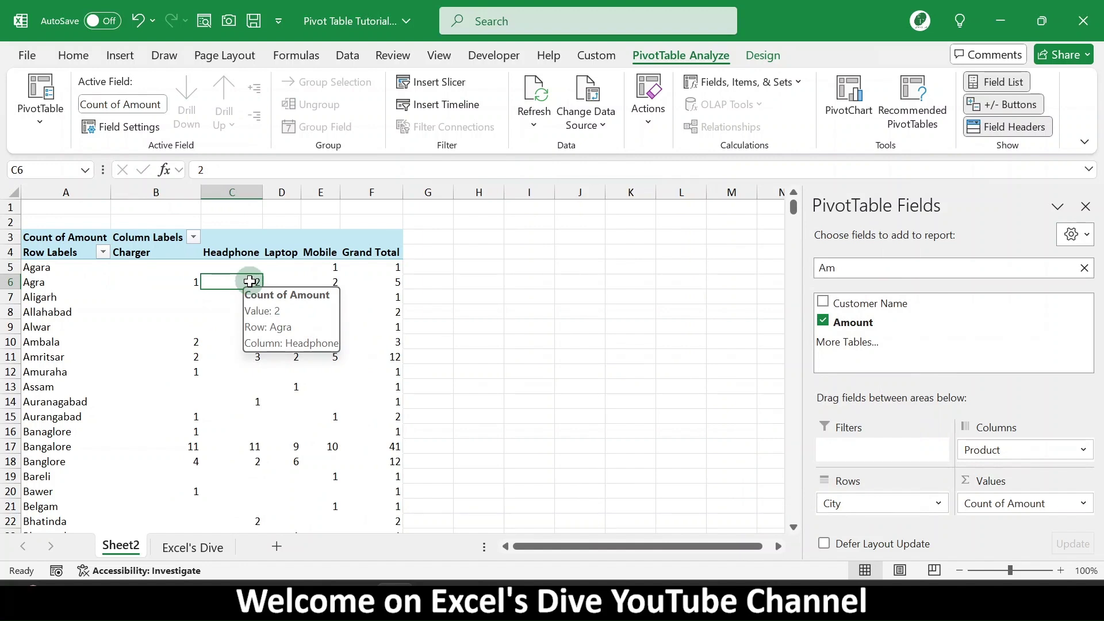
pyautogui.click(334, 357)
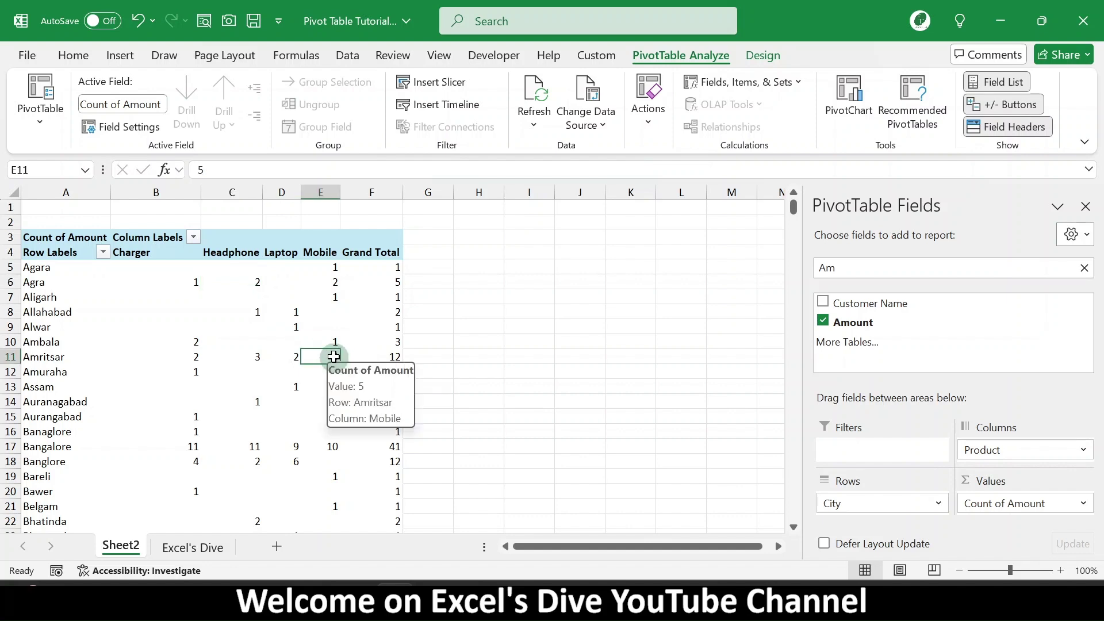
# Try the Count, Average, Max and Min calculations for the Amount value field, and set it to Sum
pyautogui.click(1073, 503)
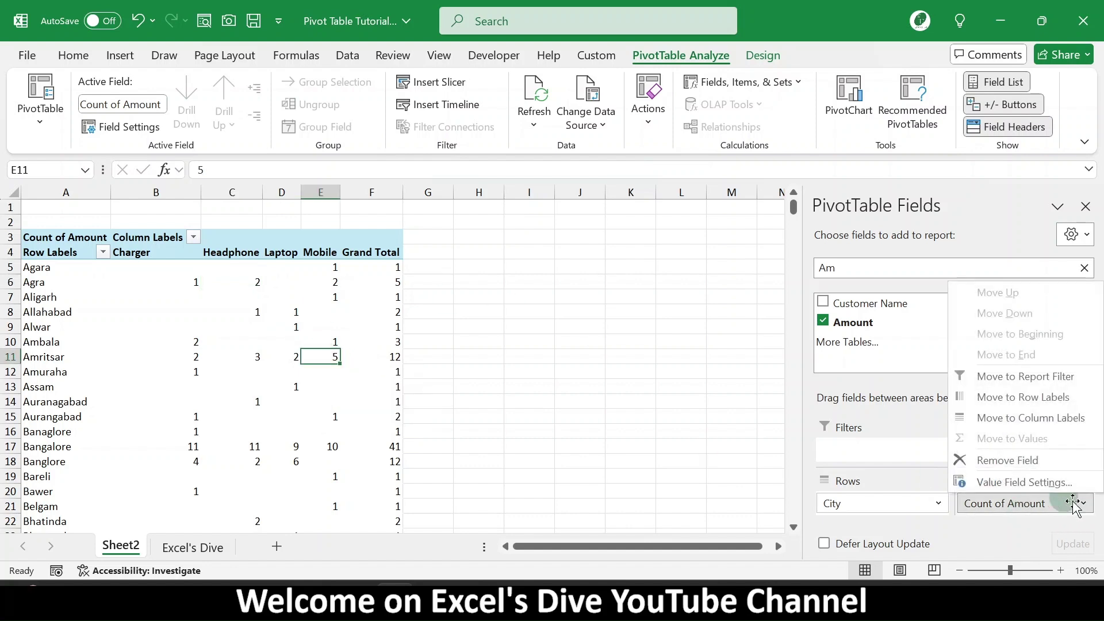
pyautogui.click(1025, 483)
pyautogui.click(626, 331)
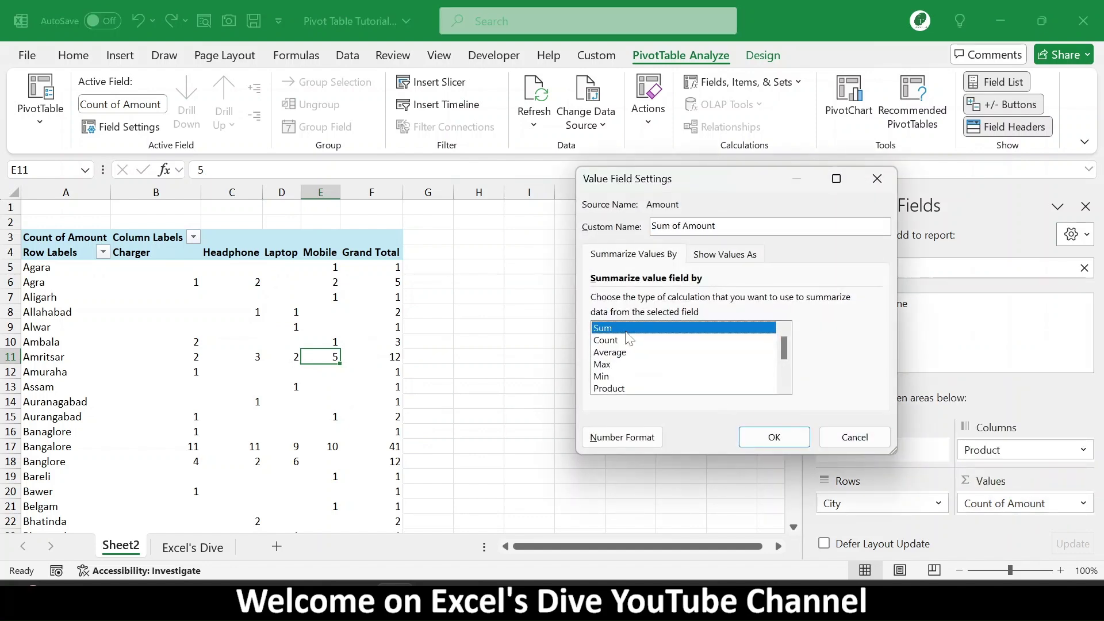
pyautogui.click(613, 343)
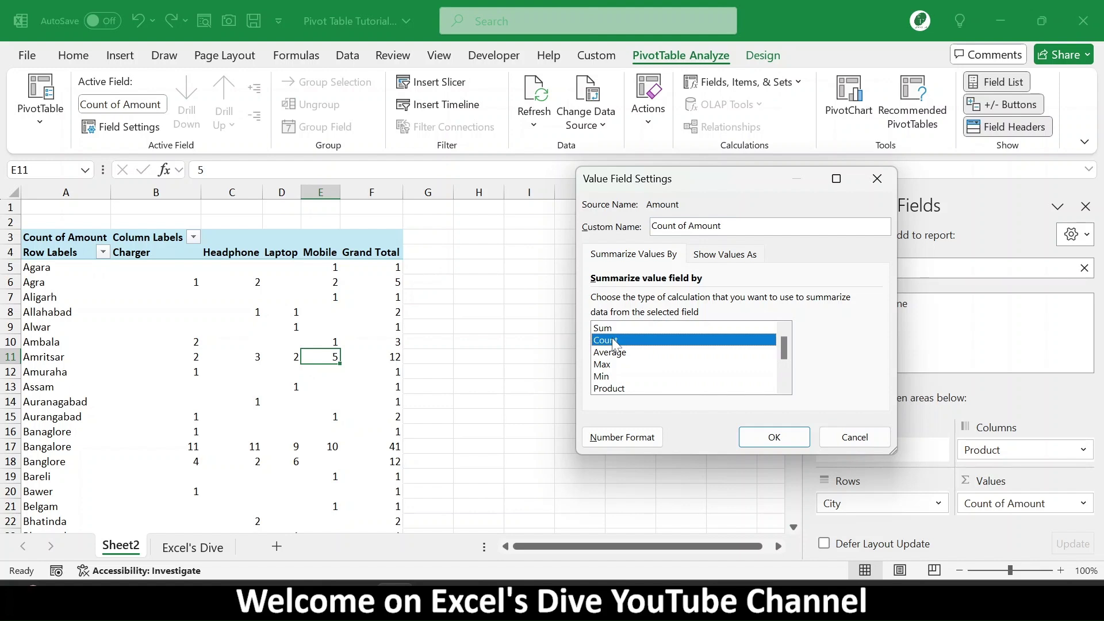
pyautogui.click(638, 353)
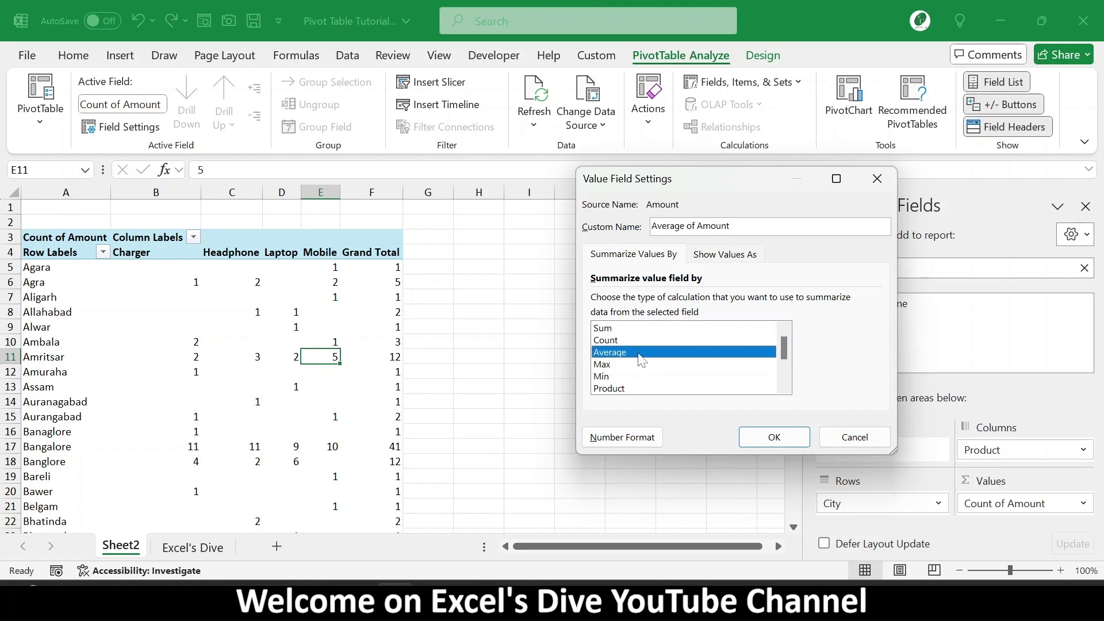
pyautogui.click(600, 366)
pyautogui.click(603, 379)
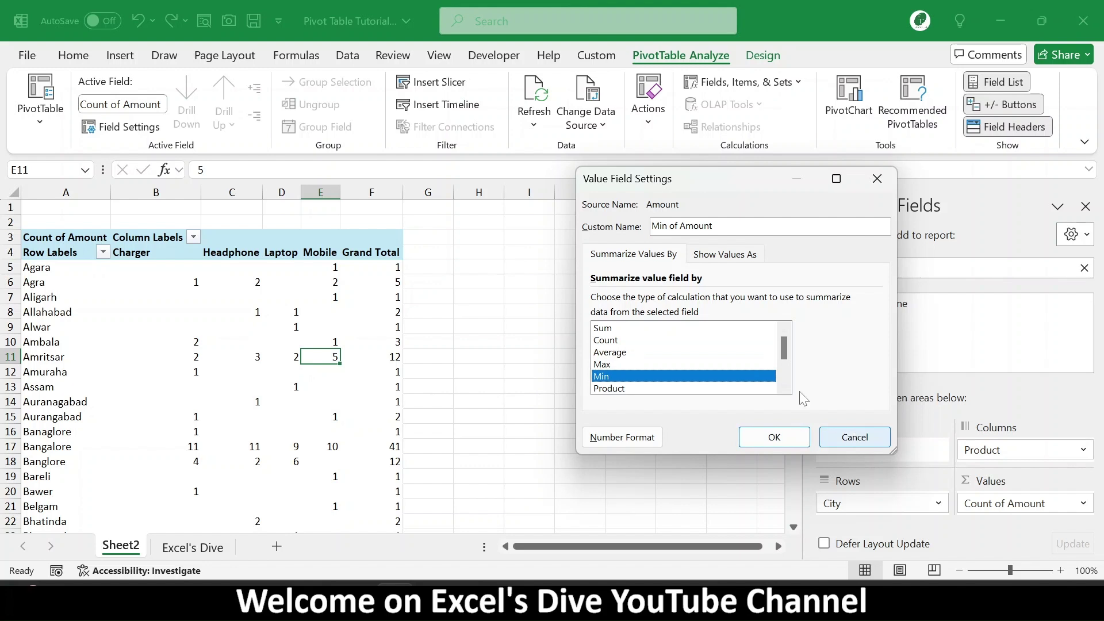
pyautogui.click(654, 330)
pyautogui.click(774, 437)
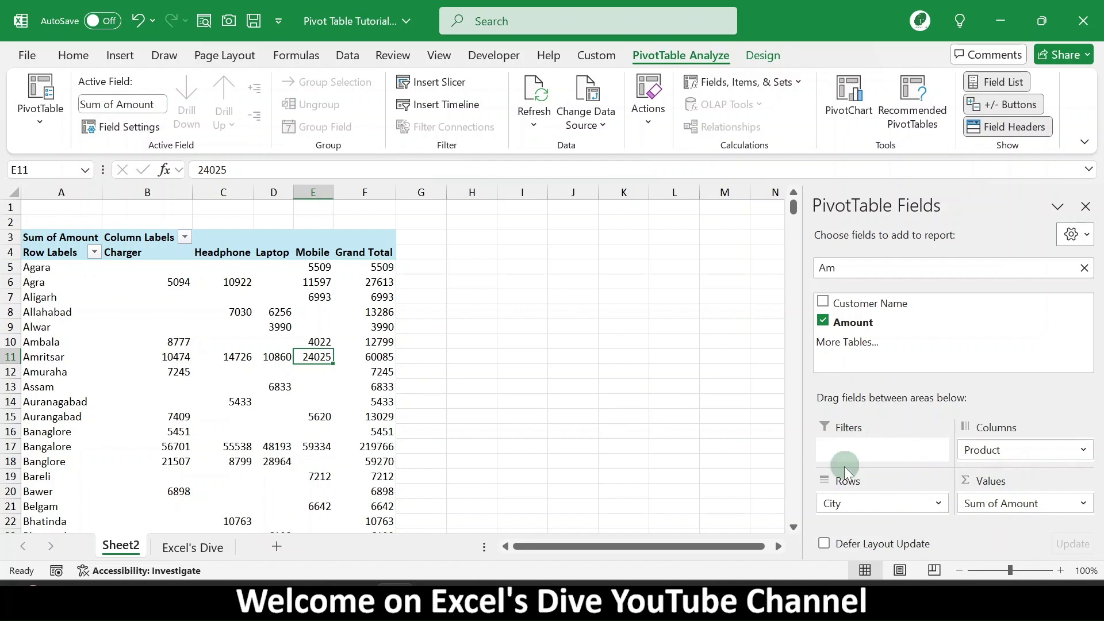
# Move the City field to Filters and the Product field to Rows
pyautogui.moveTo(917, 494); pyautogui.dragTo(874, 458)
pyautogui.moveTo(997, 457); pyautogui.dragTo(883, 510)
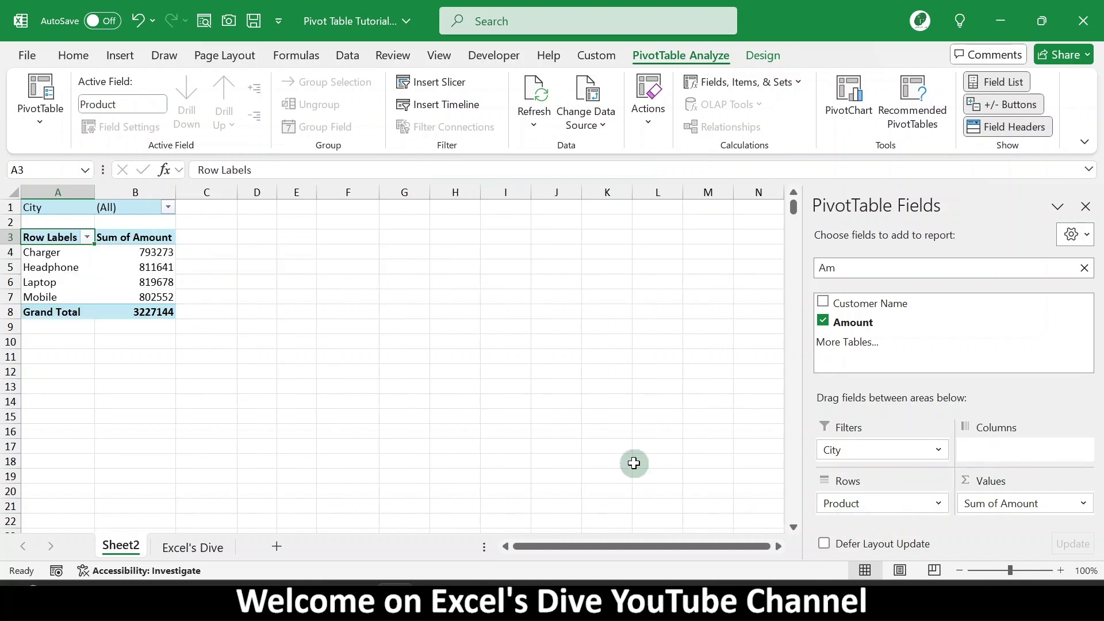
pyautogui.moveTo(892, 452); pyautogui.dragTo(858, 452)
# Filter the PivotTable report to the city Allahabad
pyautogui.click(168, 207)
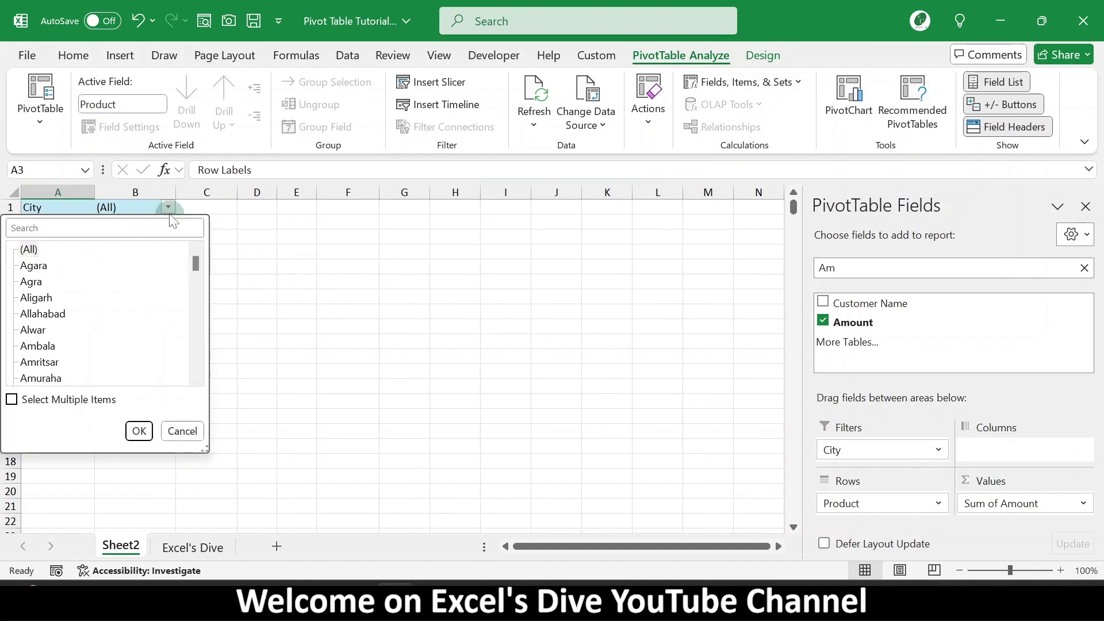
pyautogui.click(40, 315)
pyautogui.click(139, 429)
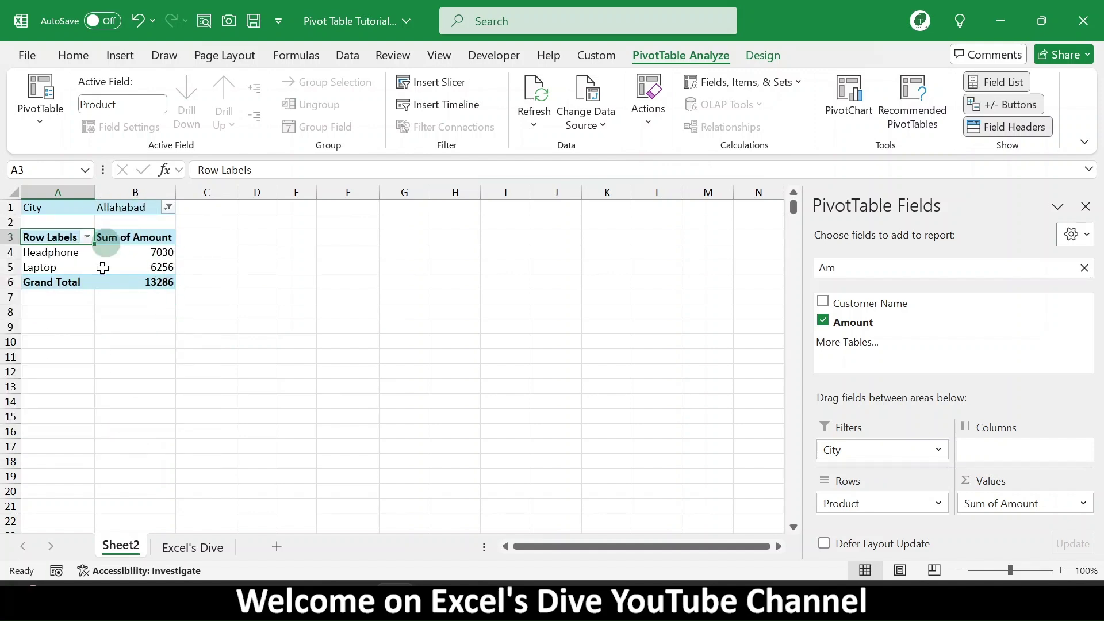
# Allow multiple items in the City report filter and add Ambala and Agra to the selection
pyautogui.click(167, 208)
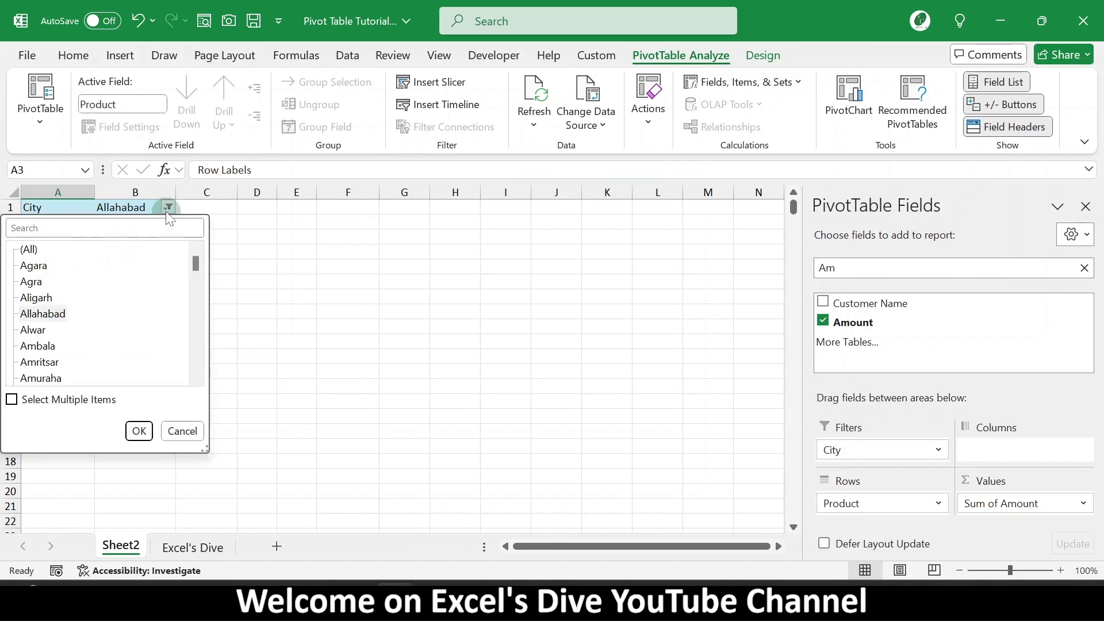
pyautogui.click(13, 401)
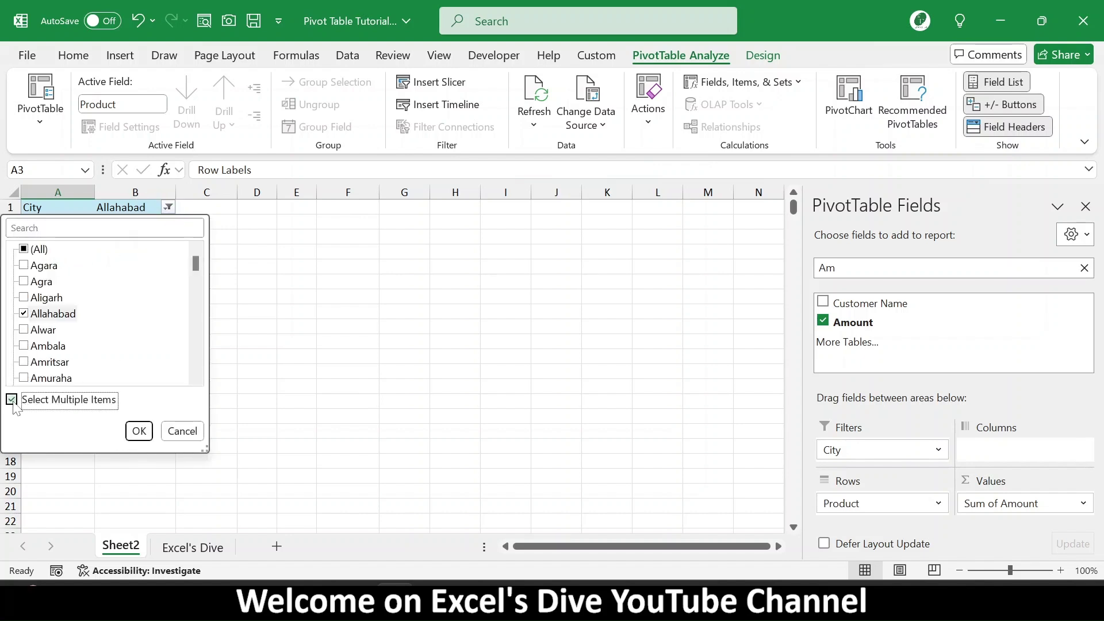
pyautogui.click(23, 347)
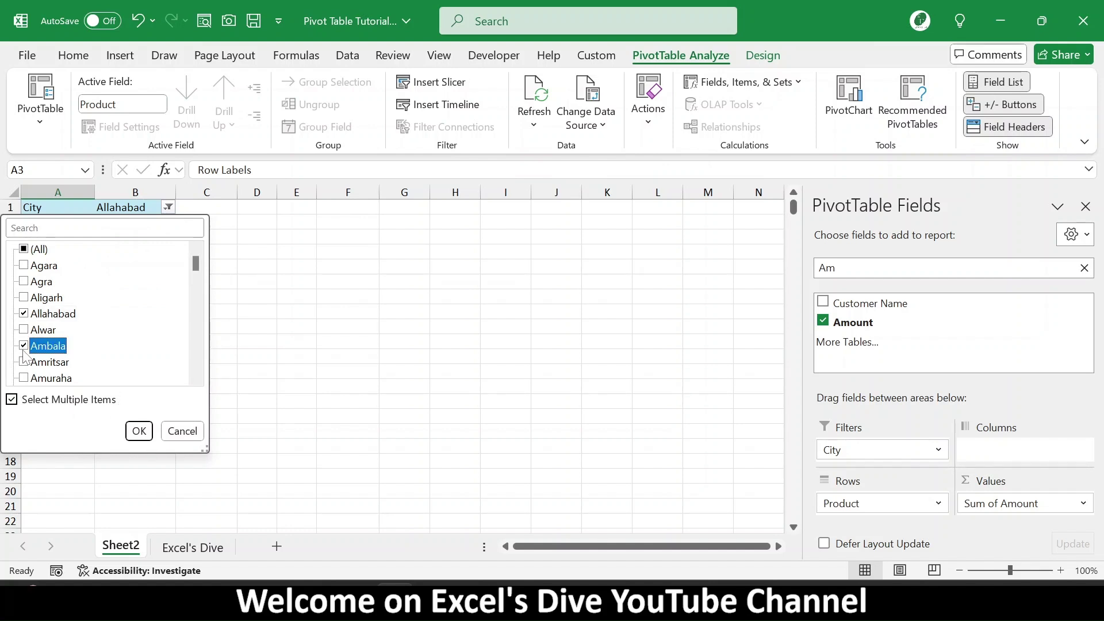
pyautogui.click(24, 282)
pyautogui.click(138, 428)
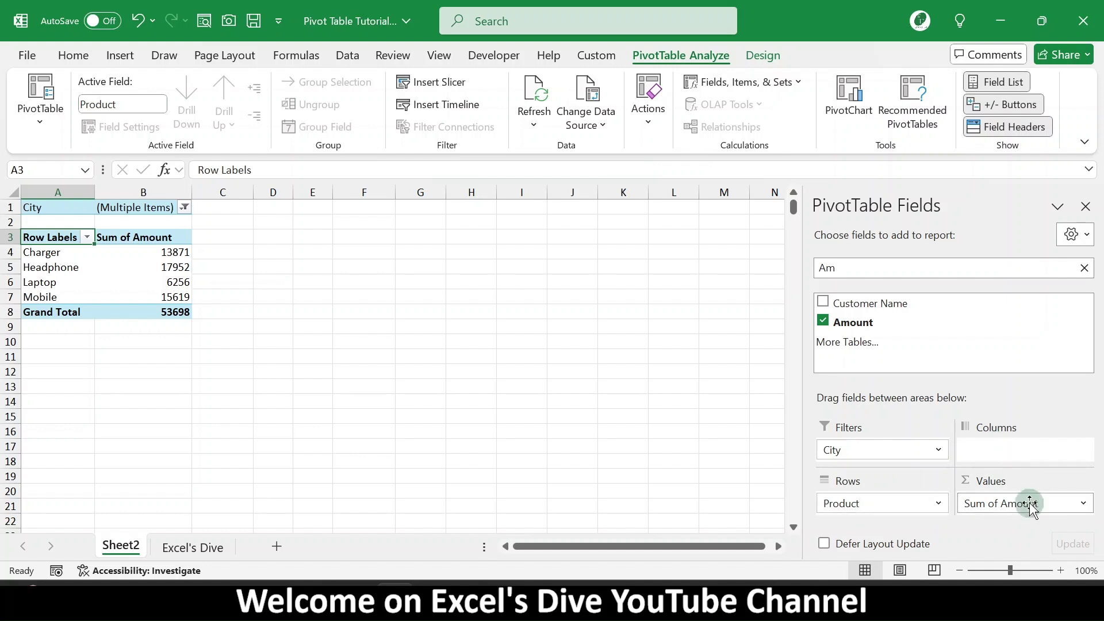
# Remove Amount from Values, move City from Filters to Values, and check the Charger row's value
pyautogui.moveTo(1031, 506); pyautogui.dragTo(763, 468)
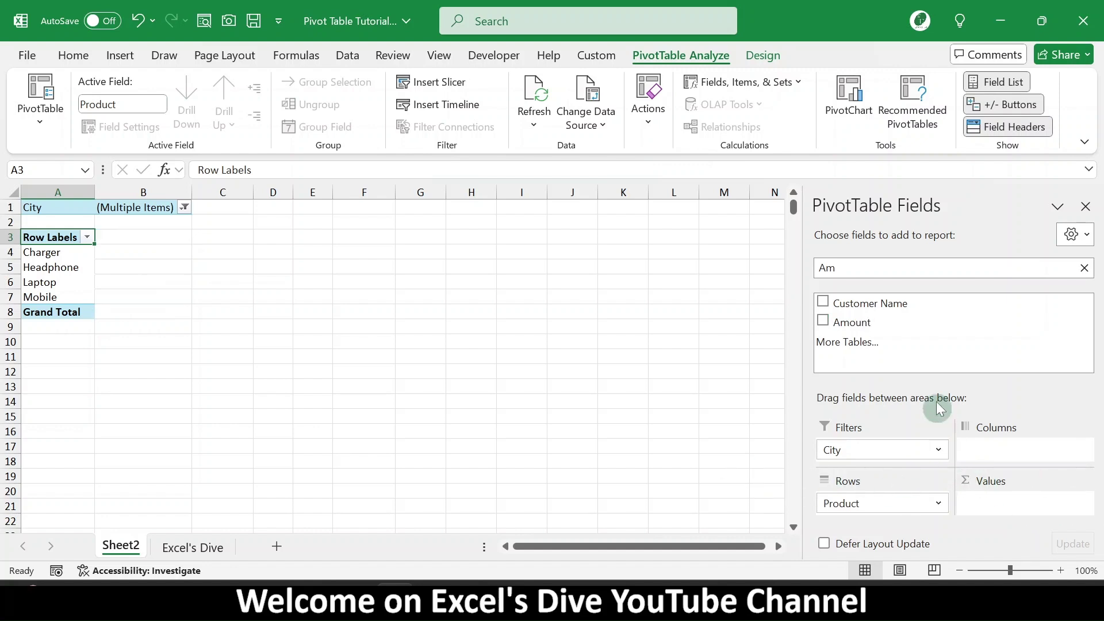
pyautogui.moveTo(886, 449); pyautogui.dragTo(1006, 510)
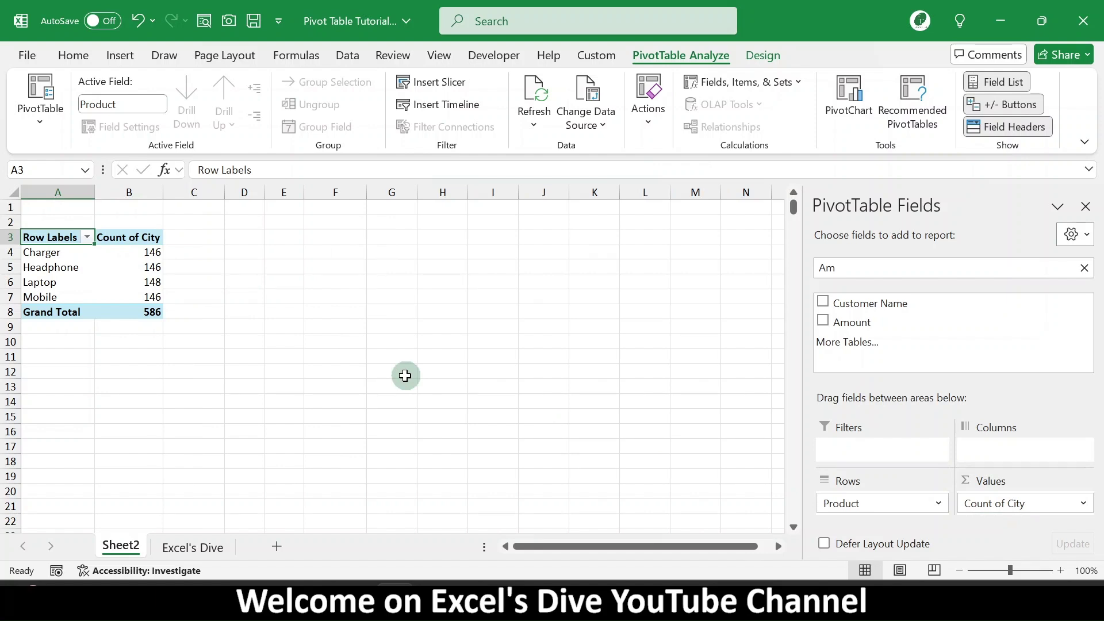
pyautogui.click(140, 252)
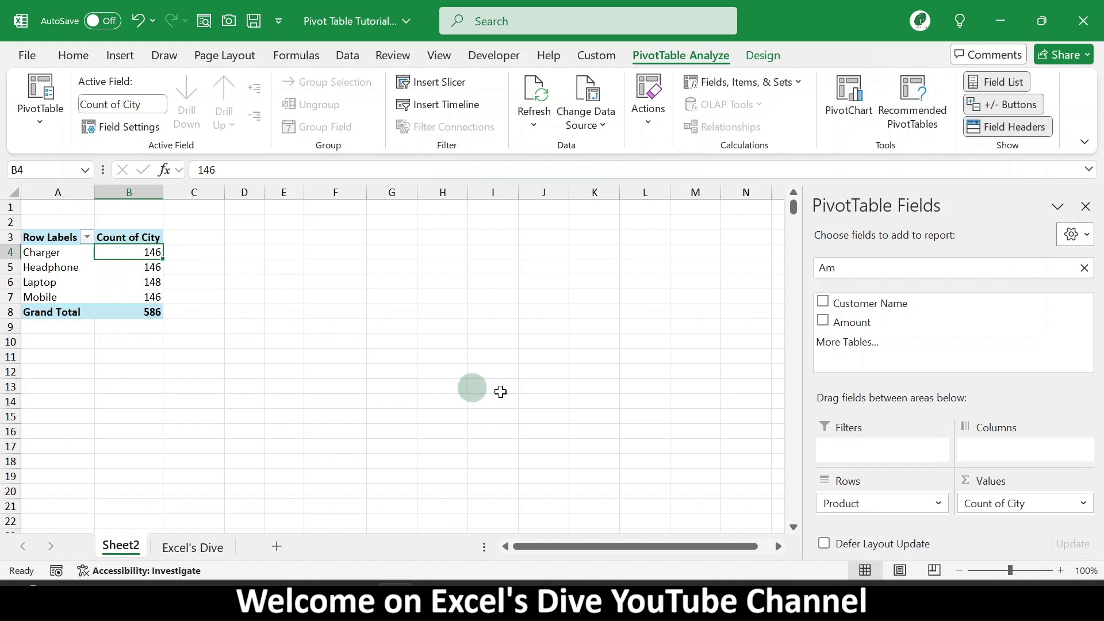
# Move the City field back to Filters and add the Amount field to Values
pyautogui.moveTo(1008, 502); pyautogui.dragTo(866, 449)
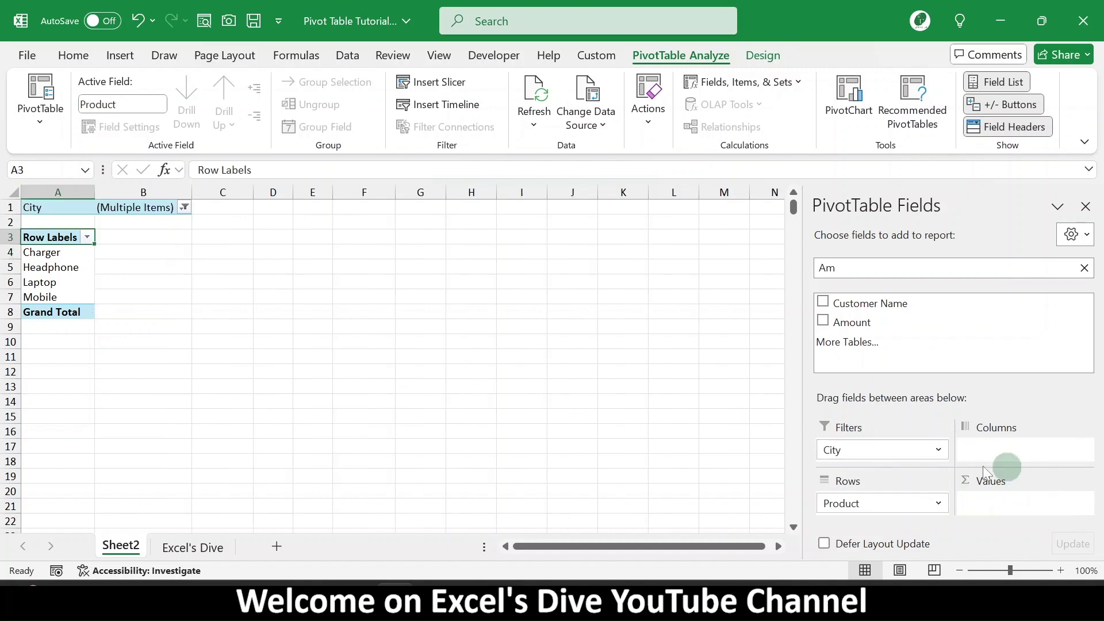
pyautogui.moveTo(858, 322); pyautogui.dragTo(1010, 513)
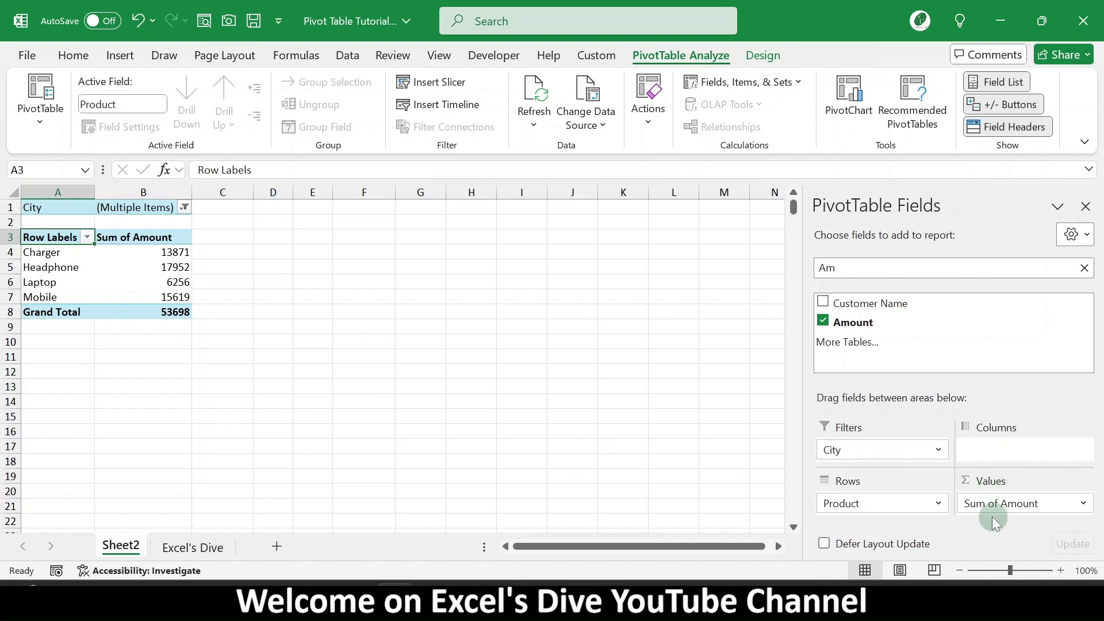
# Add Delhi to the cities selected in the City report filter
pyautogui.click(184, 207)
pyautogui.moveTo(195, 267); pyautogui.dragTo(196, 288)
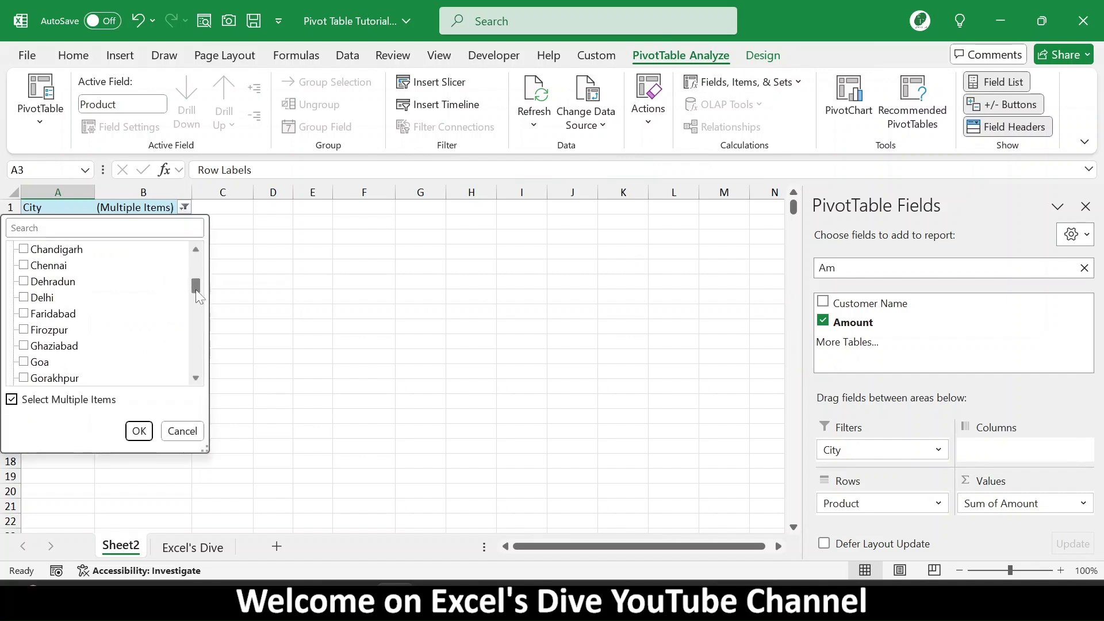
pyautogui.click(24, 299)
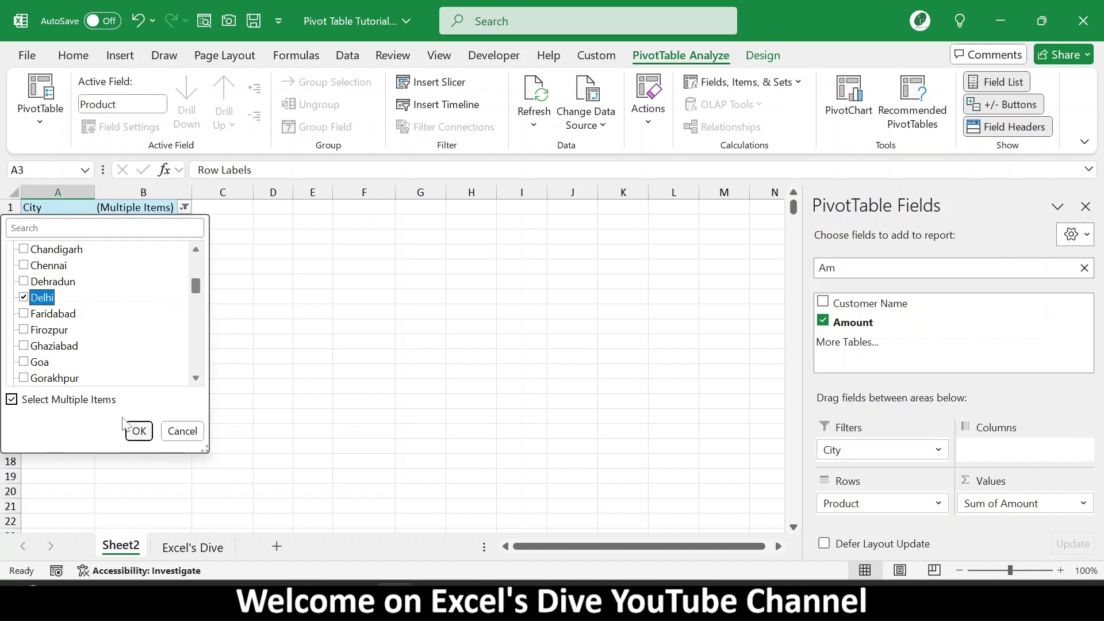
pyautogui.click(138, 432)
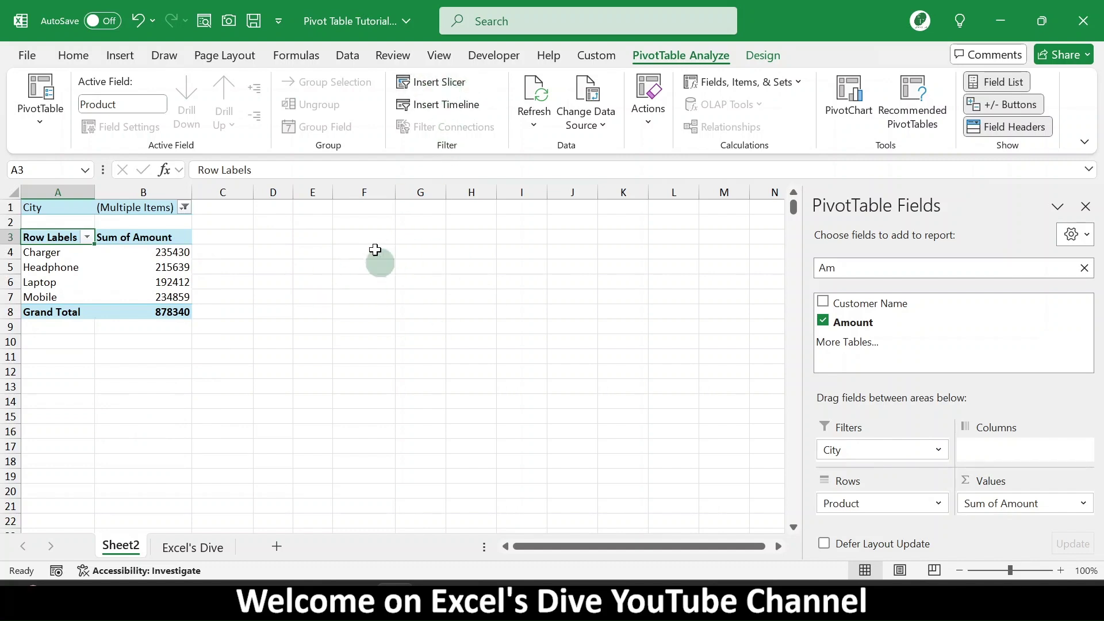
# Insert a slicer for the City field and place it beside the pivot table, starting near cell C1
pyautogui.click(433, 86)
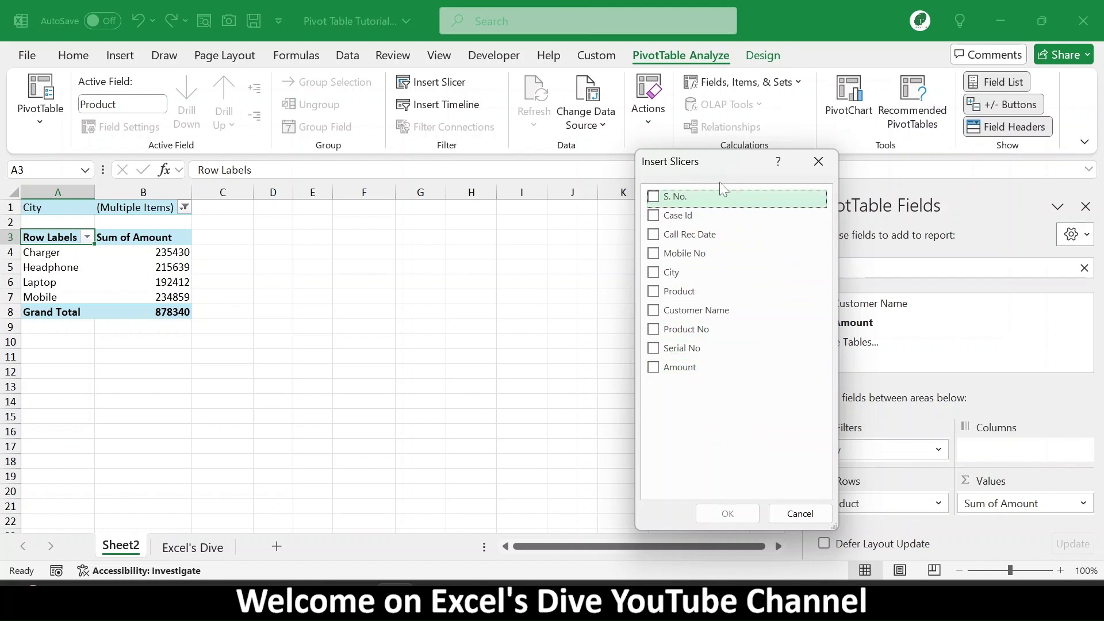
pyautogui.click(653, 275)
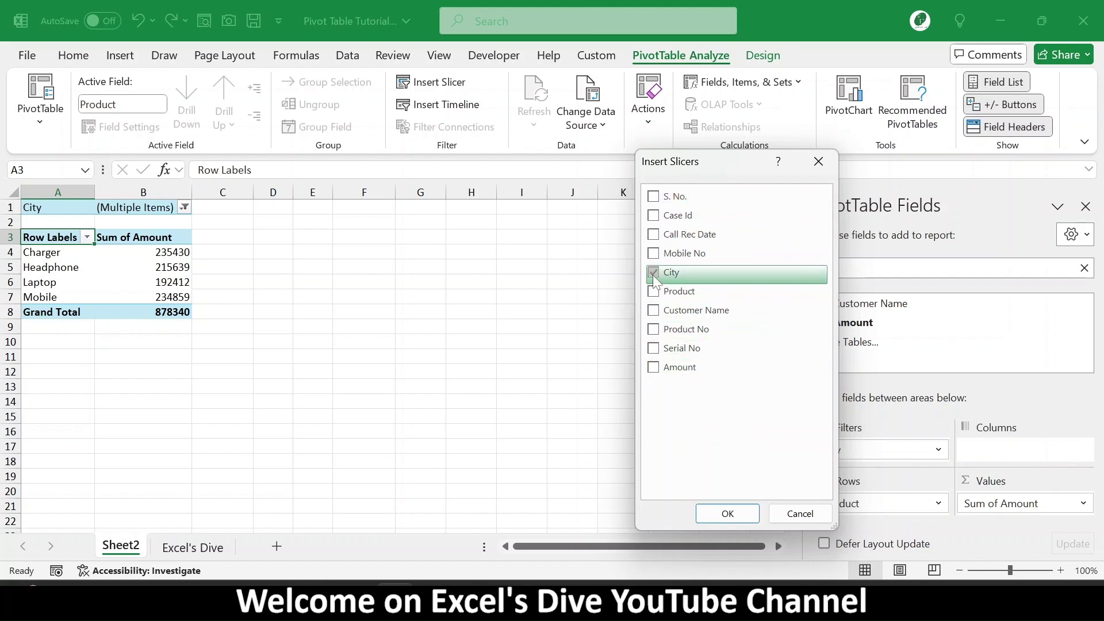
pyautogui.click(728, 513)
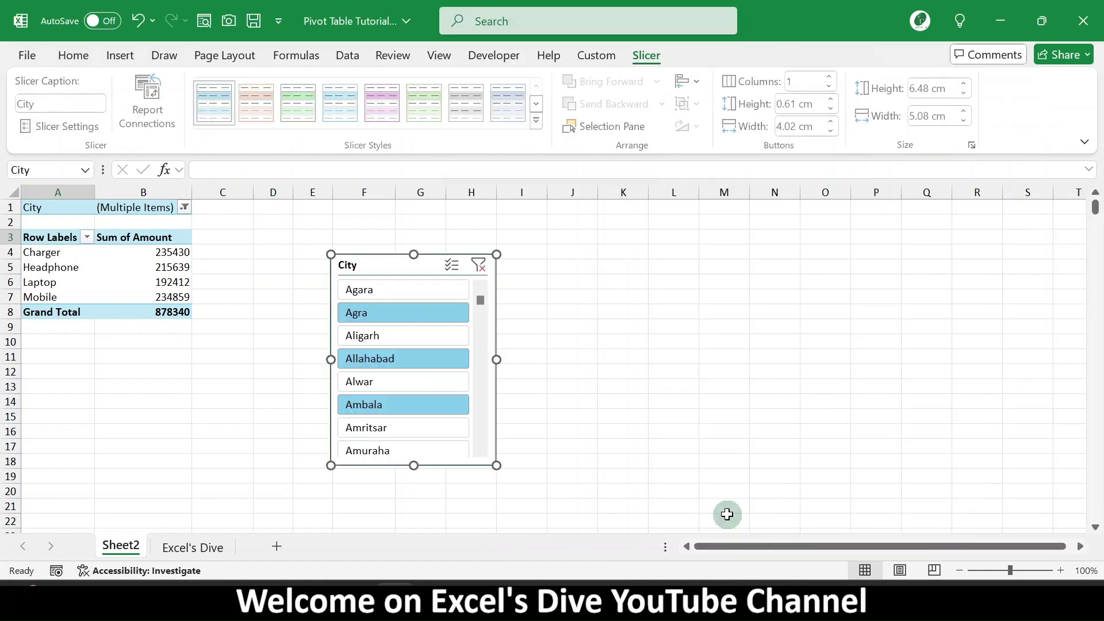
pyautogui.moveTo(375, 261); pyautogui.dragTo(273, 210)
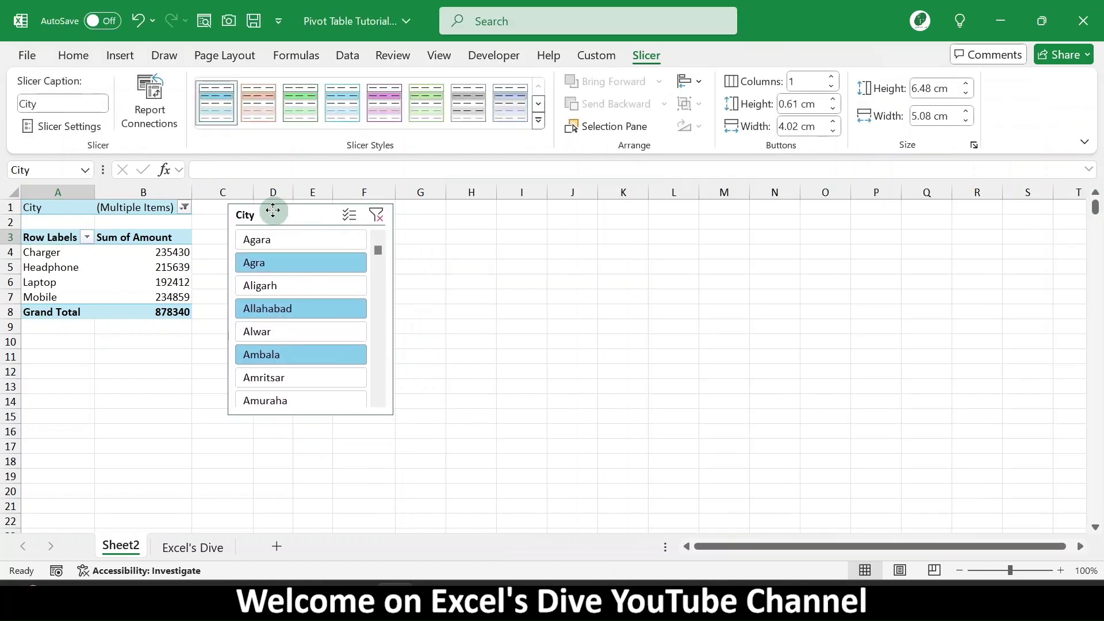
# Show the City slicer's buttons in 3 columns and enlarge the slicer to about 10.44 cm wide and 9.51 cm high
pyautogui.moveTo(395, 309); pyautogui.dragTo(569, 309)
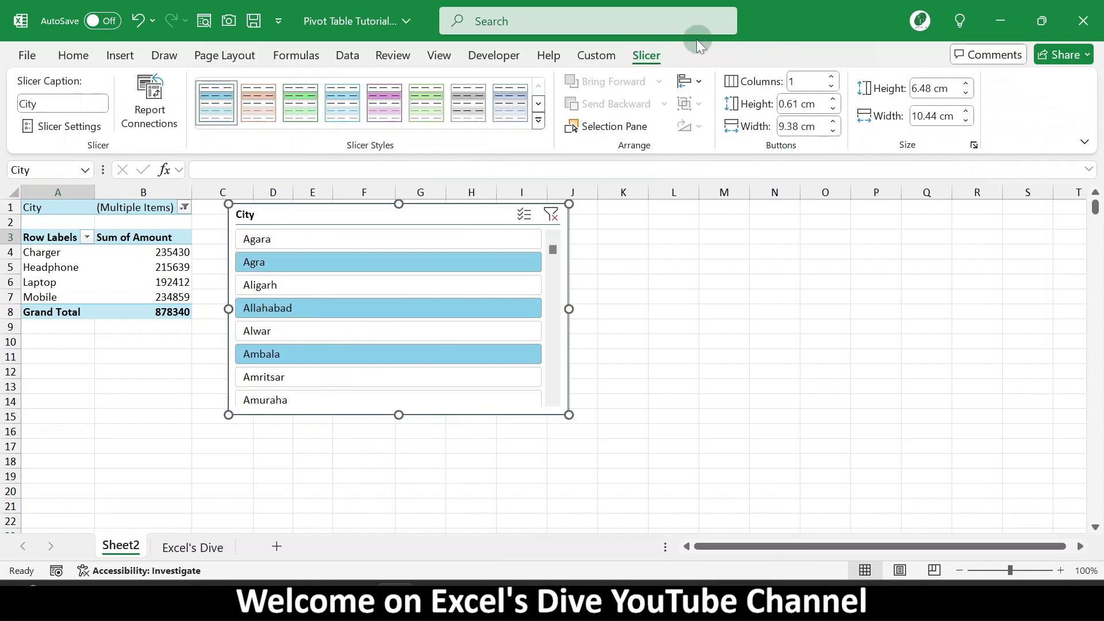
pyautogui.click(831, 76)
pyautogui.click(831, 76)
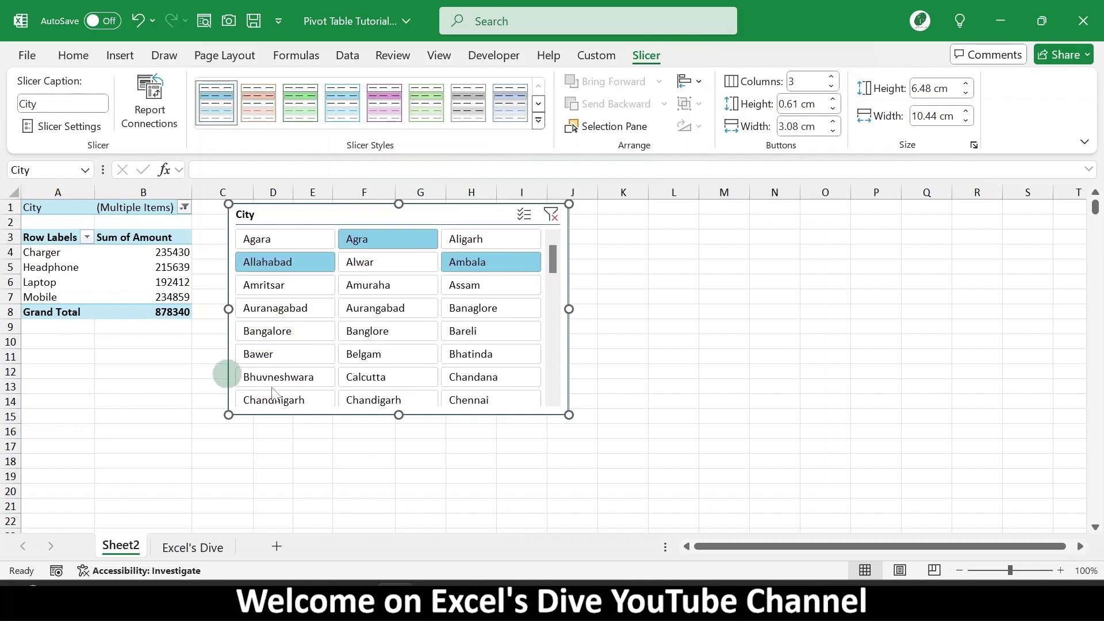
pyautogui.moveTo(399, 417); pyautogui.dragTo(405, 514)
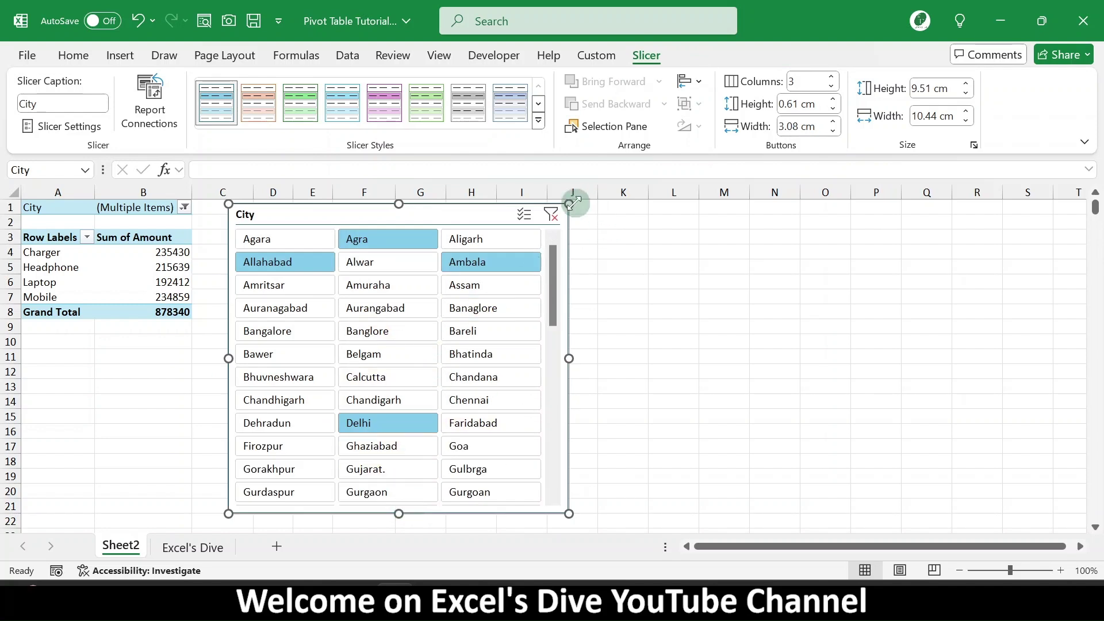
# Clear the City slicer's filter and select Delhi, Chennai and Bareli together
pyautogui.click(551, 215)
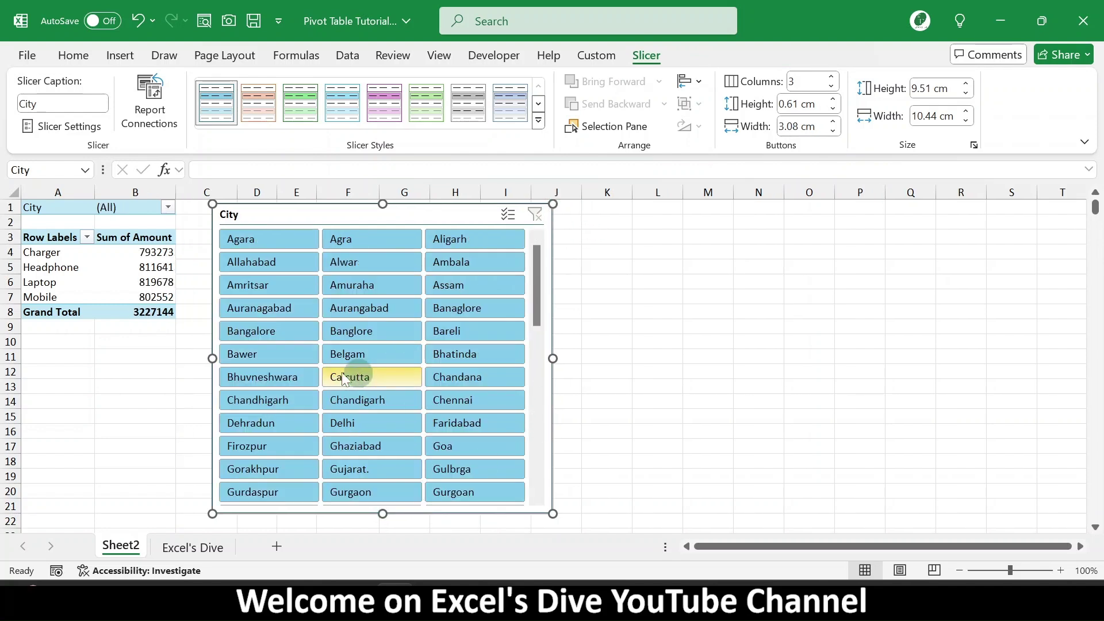
pyautogui.click(381, 425)
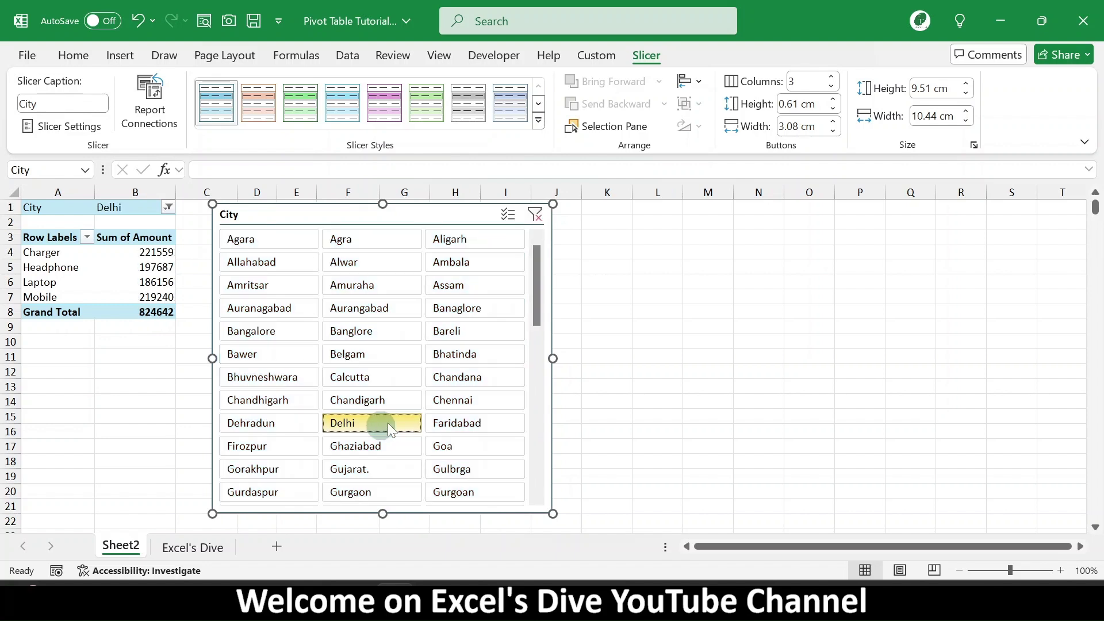
pyautogui.keyDown('ctrl'); pyautogui.click(491, 402); pyautogui.keyUp('ctrl')
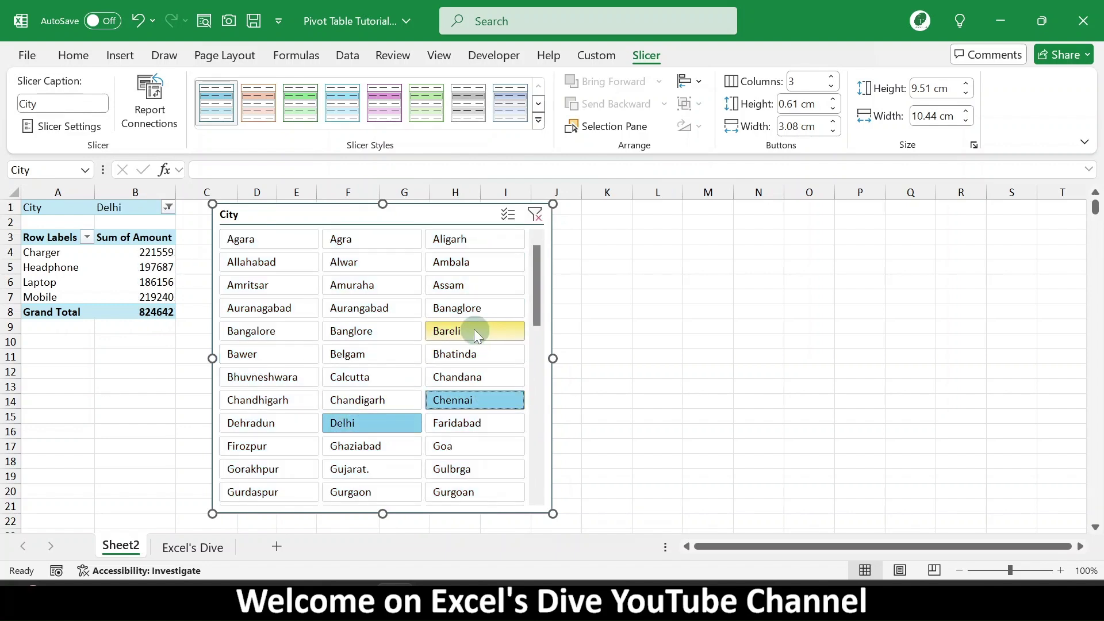
pyautogui.keyDown('ctrl'); pyautogui.click(474, 329); pyautogui.keyUp('ctrl')
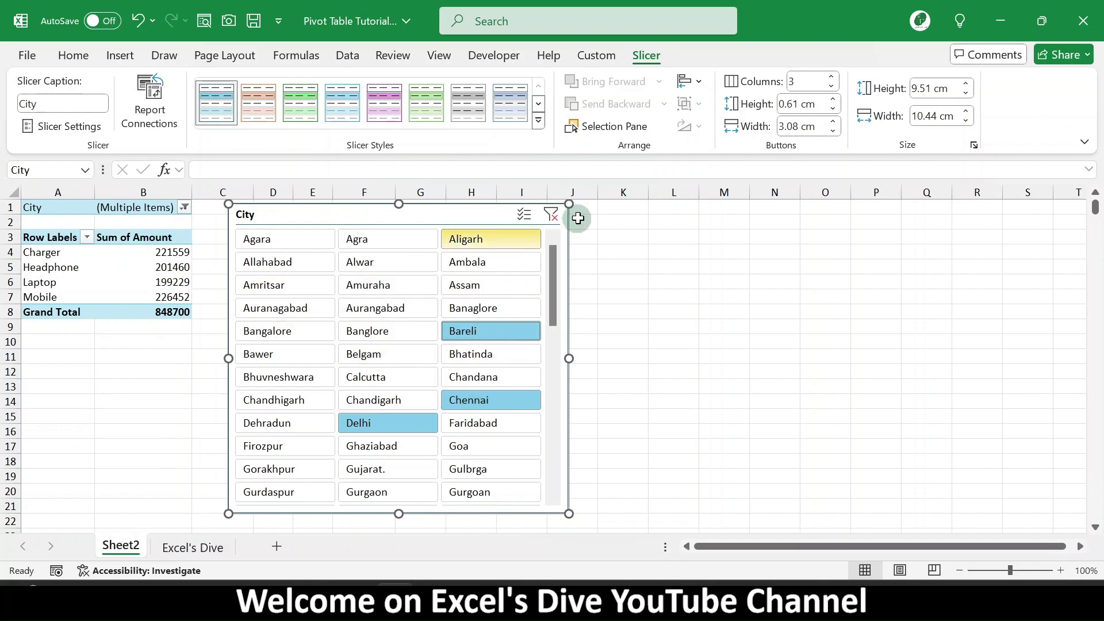
# Limit the City slicer to Banglore, Ghaziabad and Goa, and apply the light purple slicer style
pyautogui.click(552, 216)
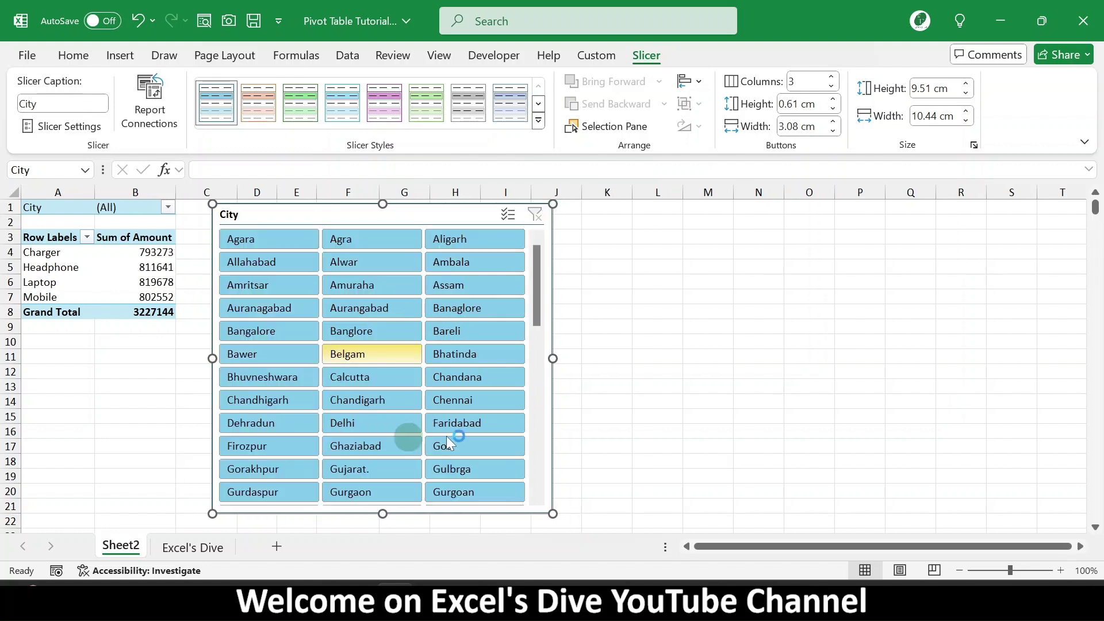
pyautogui.click(454, 269)
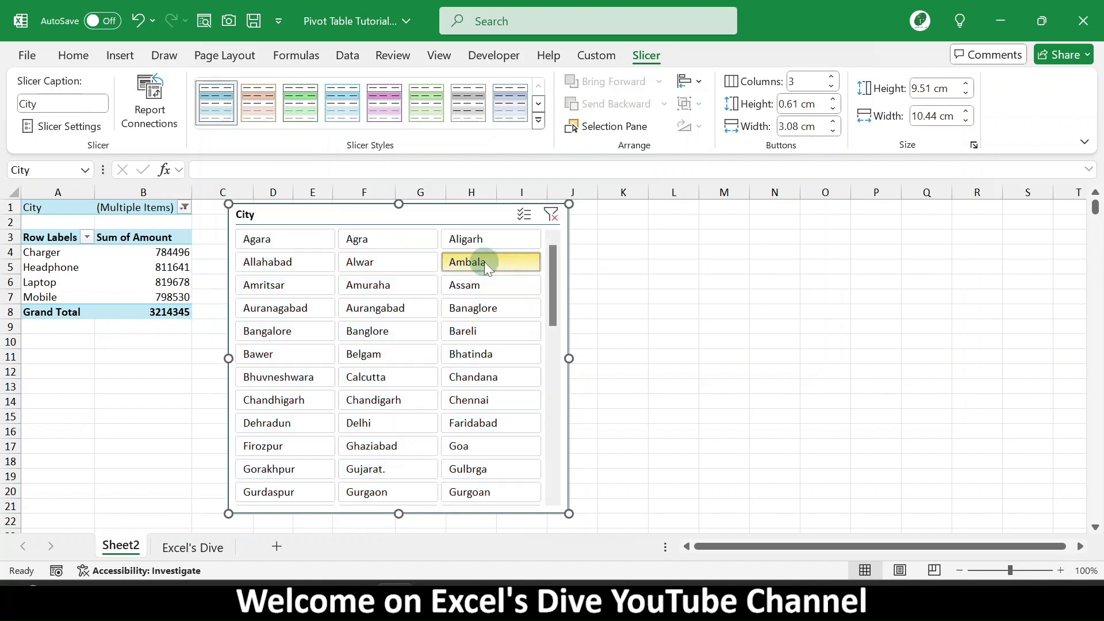
pyautogui.click(359, 331)
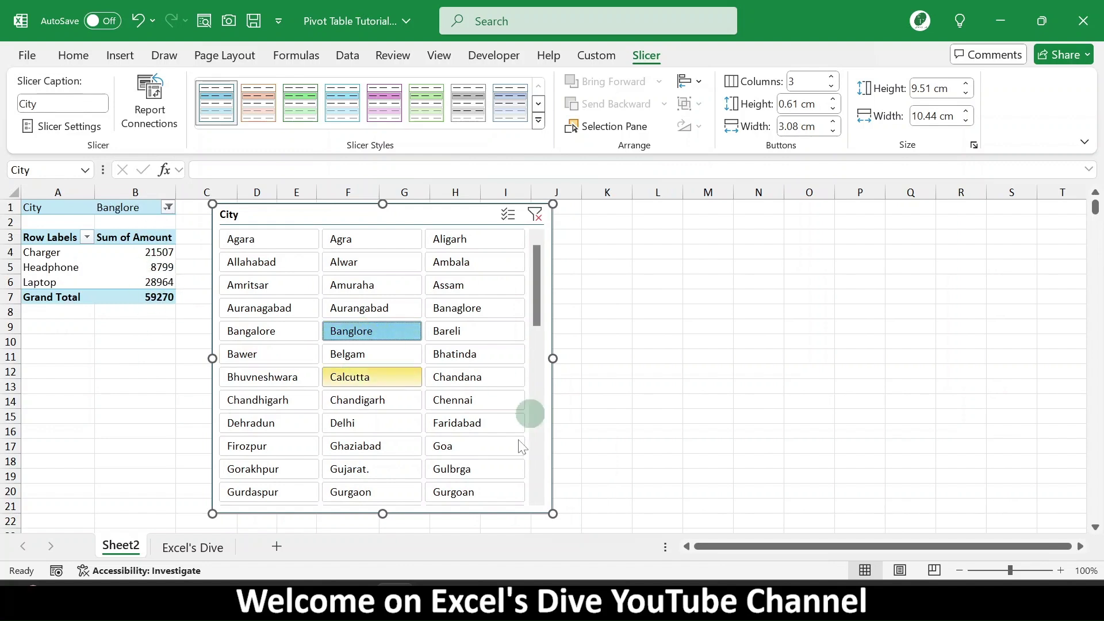
pyautogui.keyDown('ctrl'); pyautogui.click(389, 448); pyautogui.keyUp('ctrl')
pyautogui.keyDown('ctrl'); pyautogui.click(485, 452); pyautogui.keyUp('ctrl')
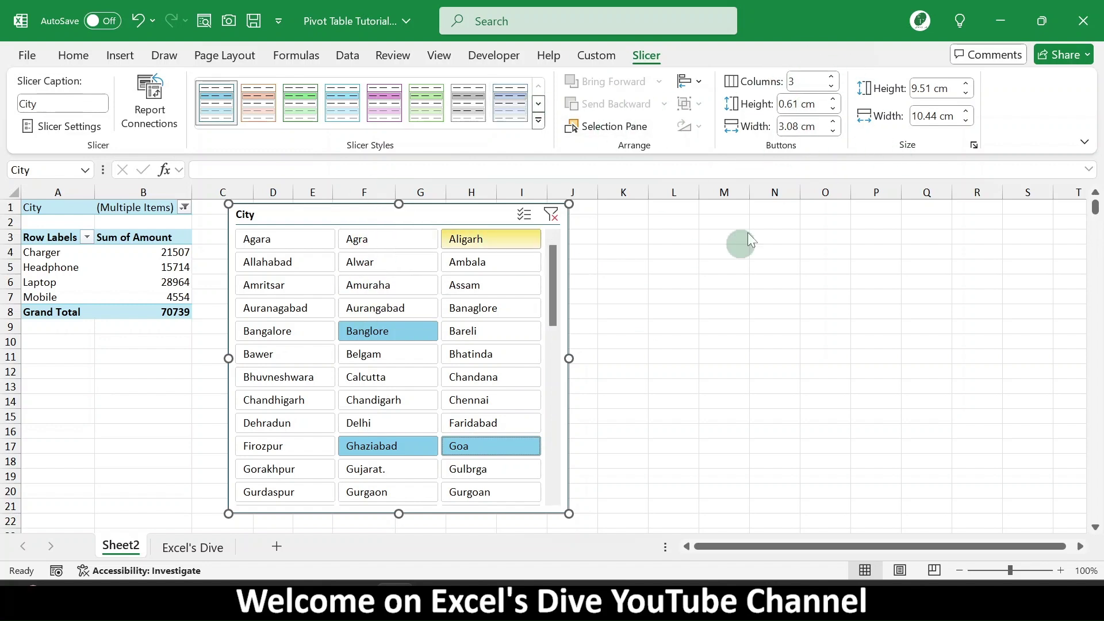
pyautogui.click(301, 113)
pyautogui.click(384, 104)
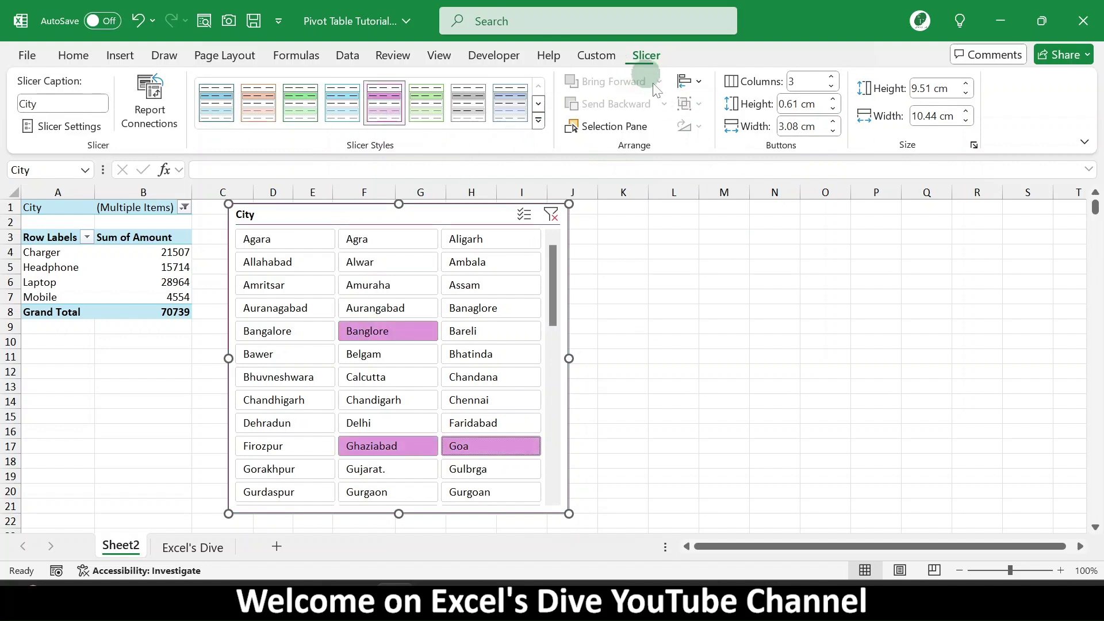
# Compare the contextual tools offered for a pivot table cell, an empty cell and the City slicer
pyautogui.click(61, 241)
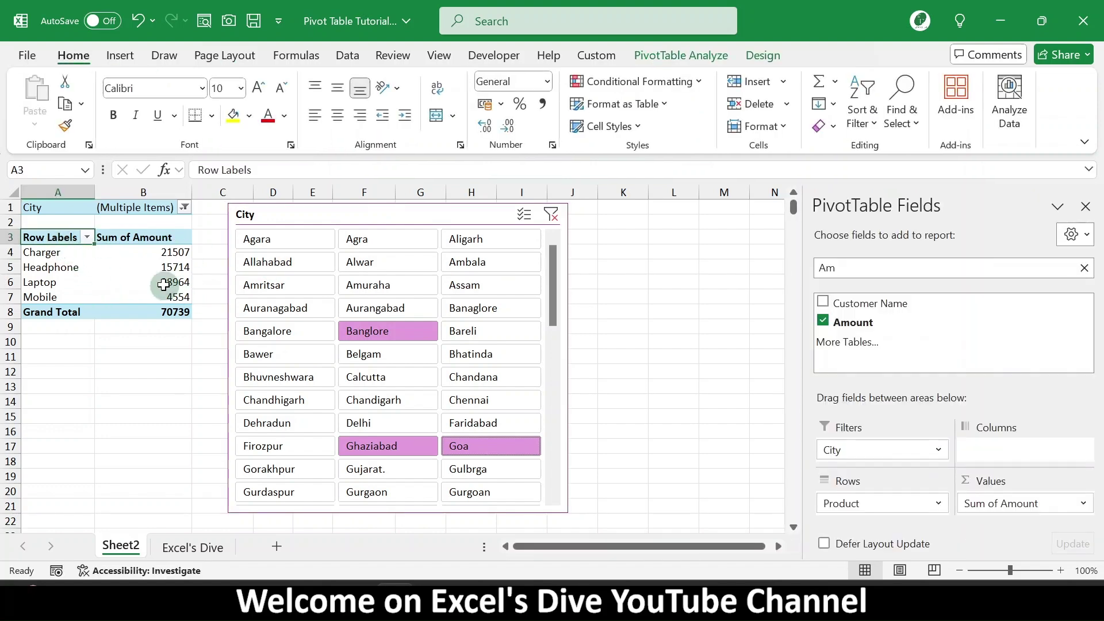
pyautogui.click(765, 54)
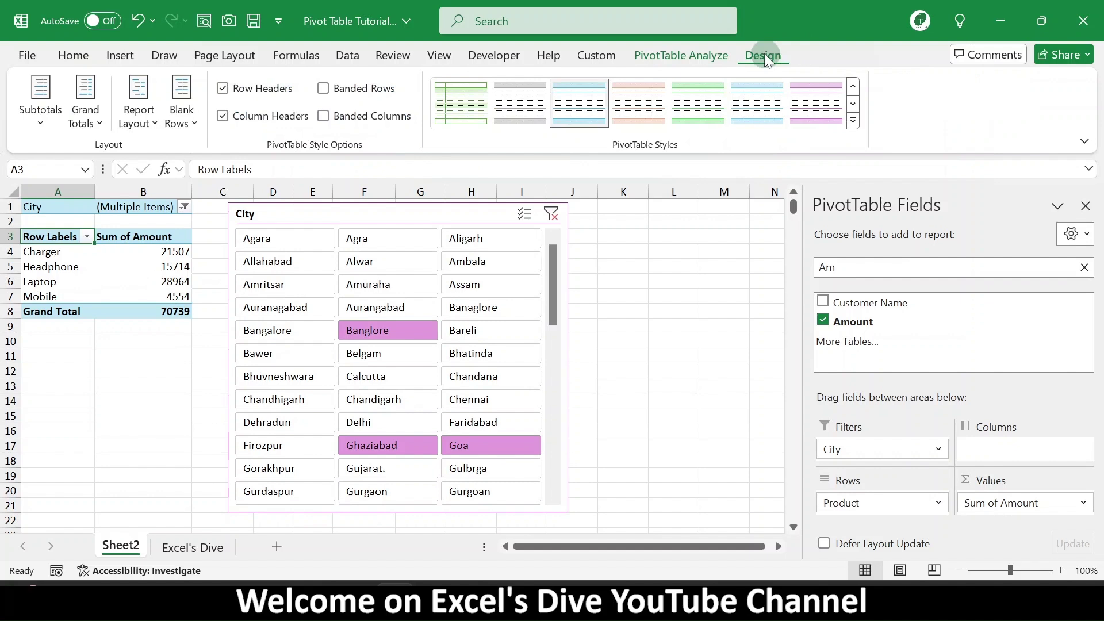
pyautogui.click(663, 57)
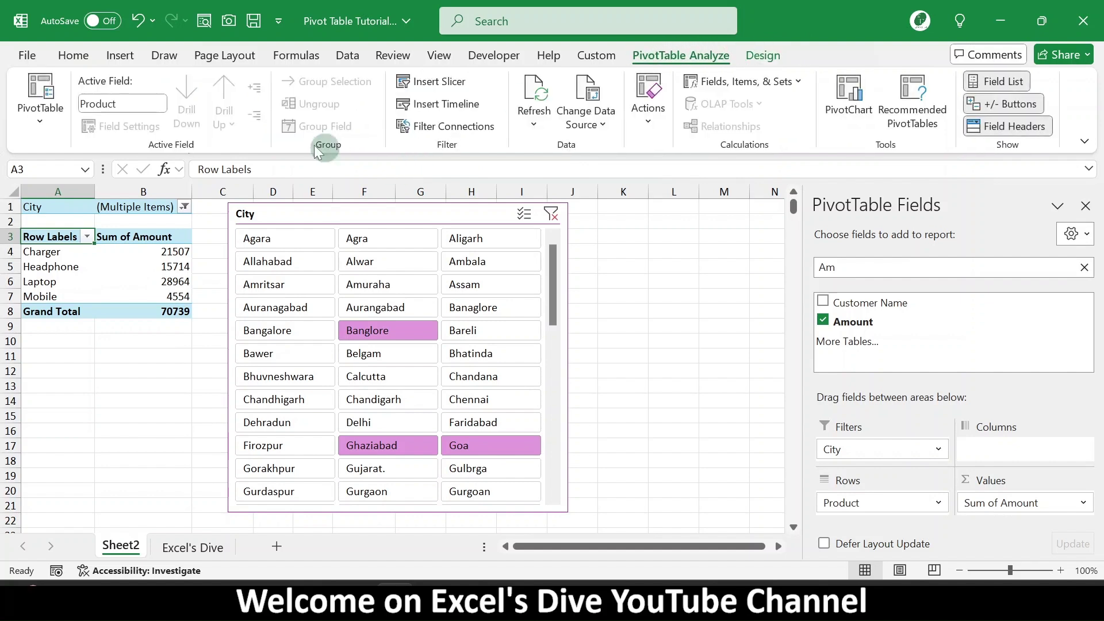
pyautogui.click(39, 127)
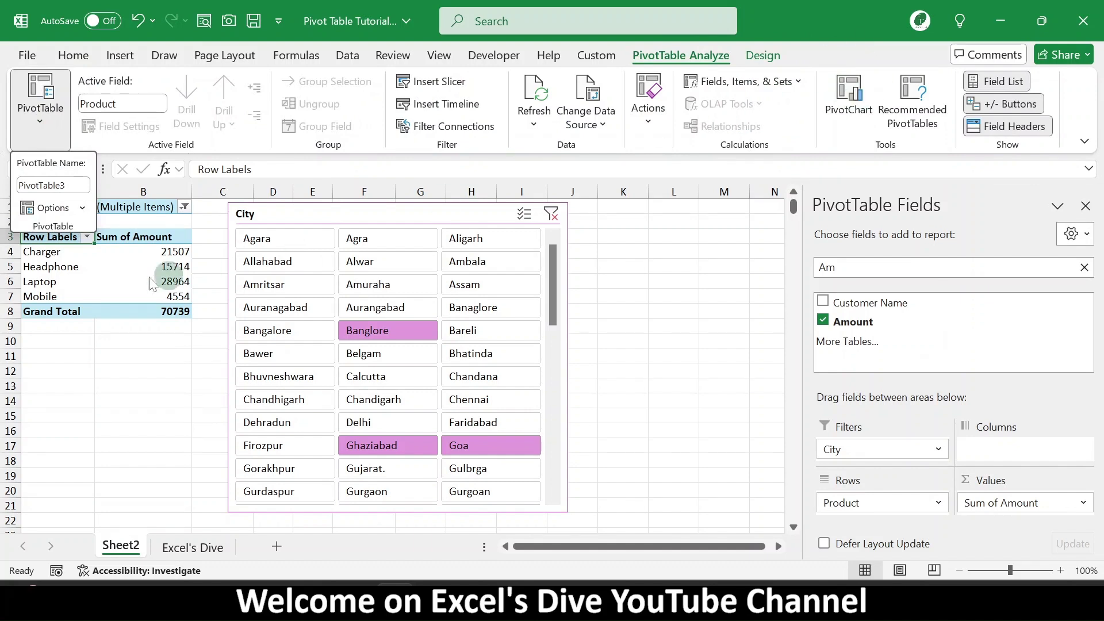
pyautogui.click(189, 279)
pyautogui.click(144, 281)
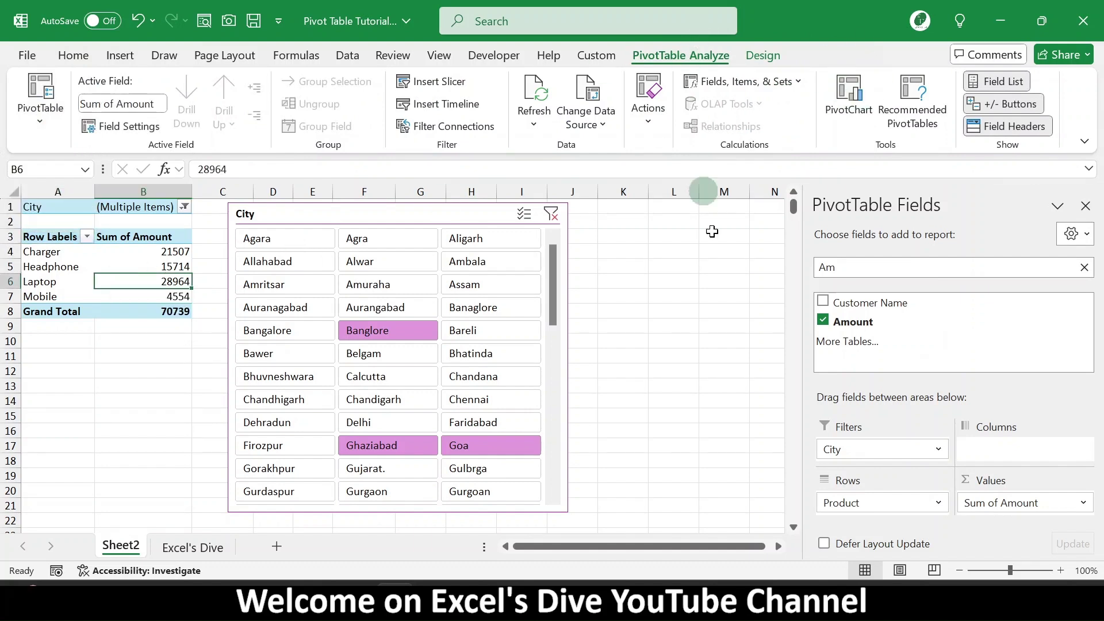
pyautogui.click(688, 294)
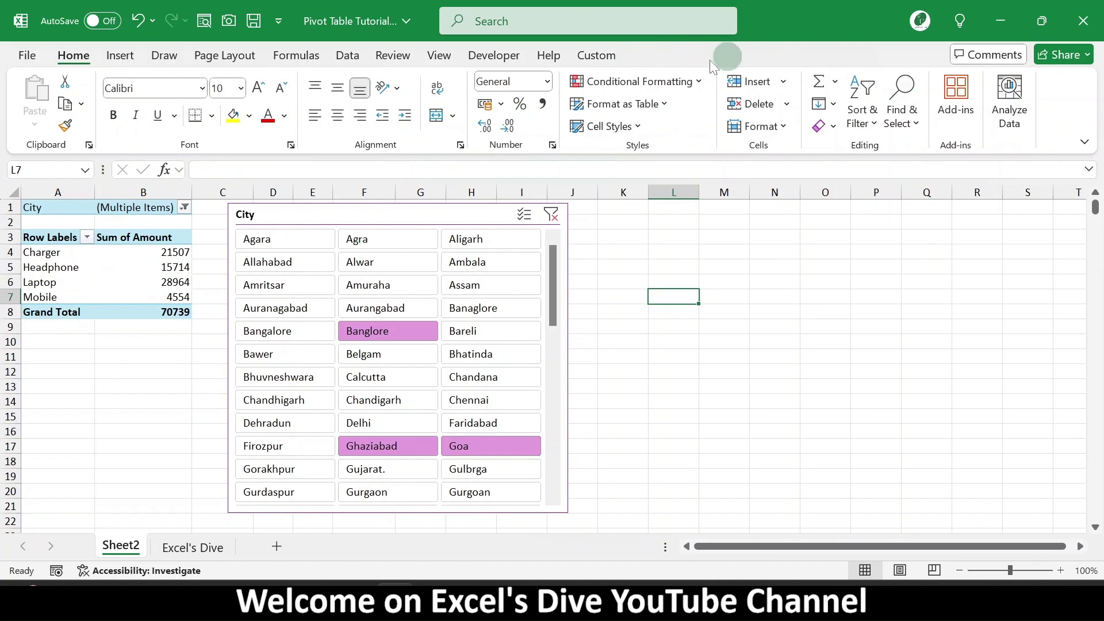
pyautogui.click(436, 214)
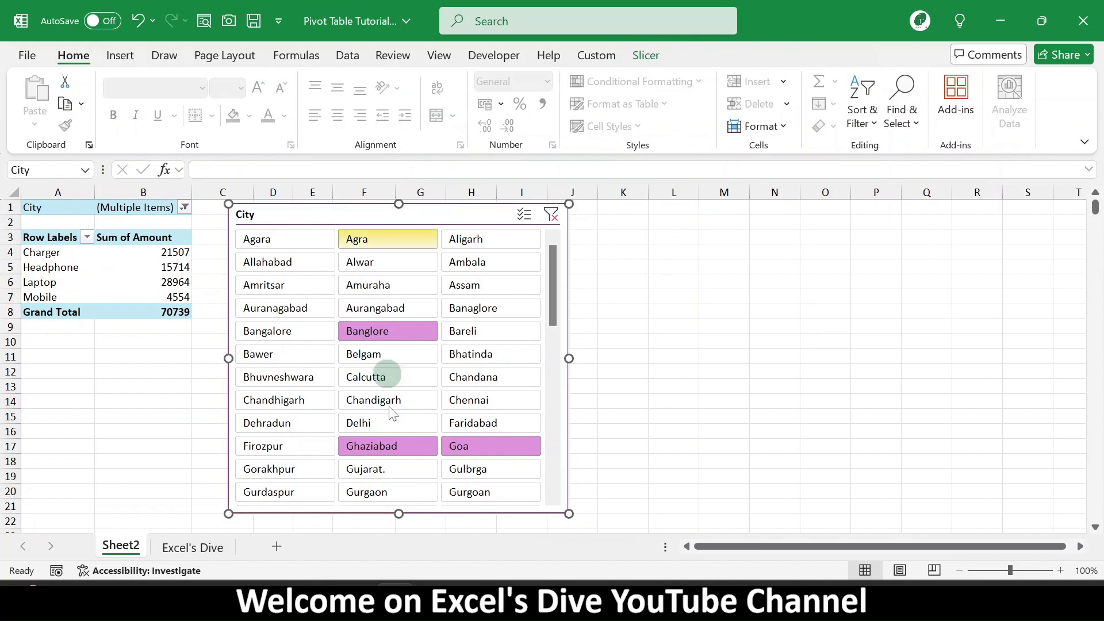
pyautogui.click(644, 57)
pyautogui.click(726, 310)
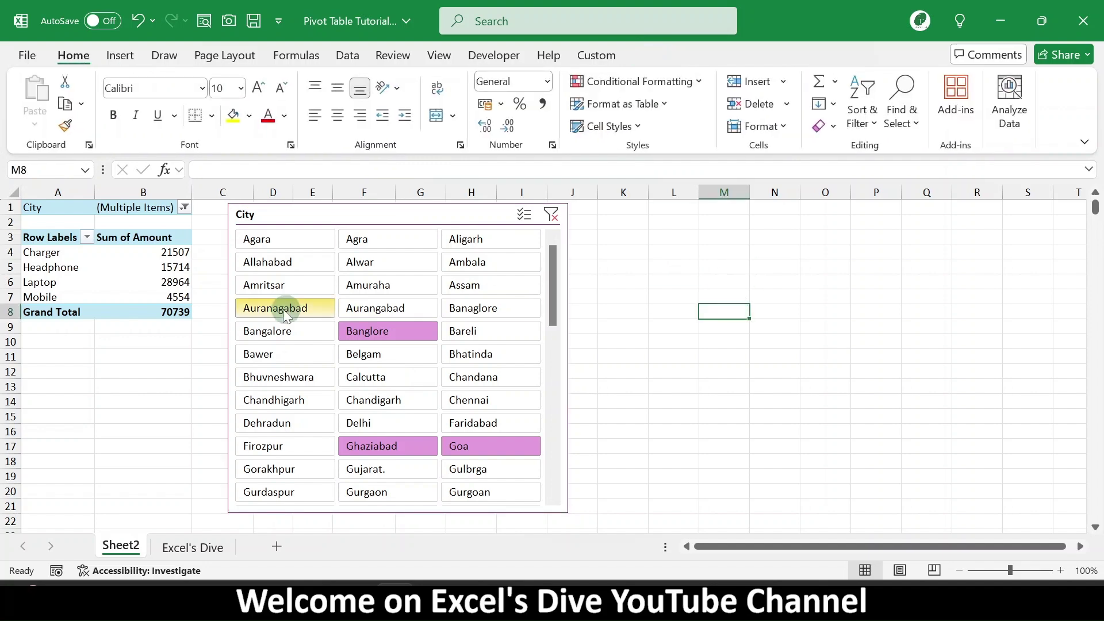
# Insert a Clustered Column PivotChart based on the product sales pivot table
pyautogui.click(72, 271)
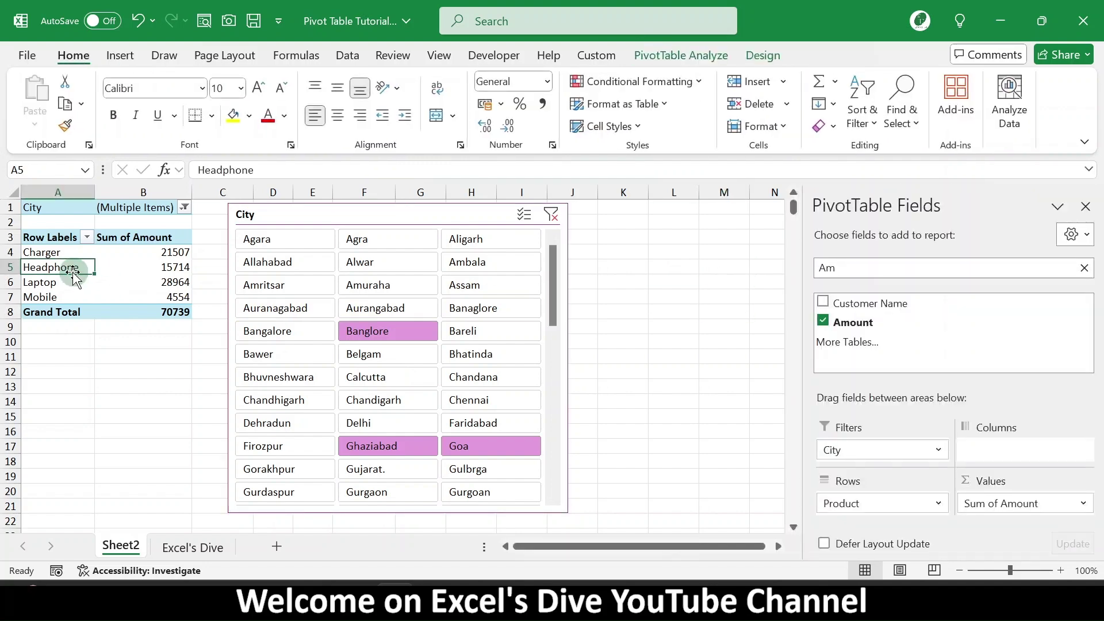
pyautogui.click(690, 58)
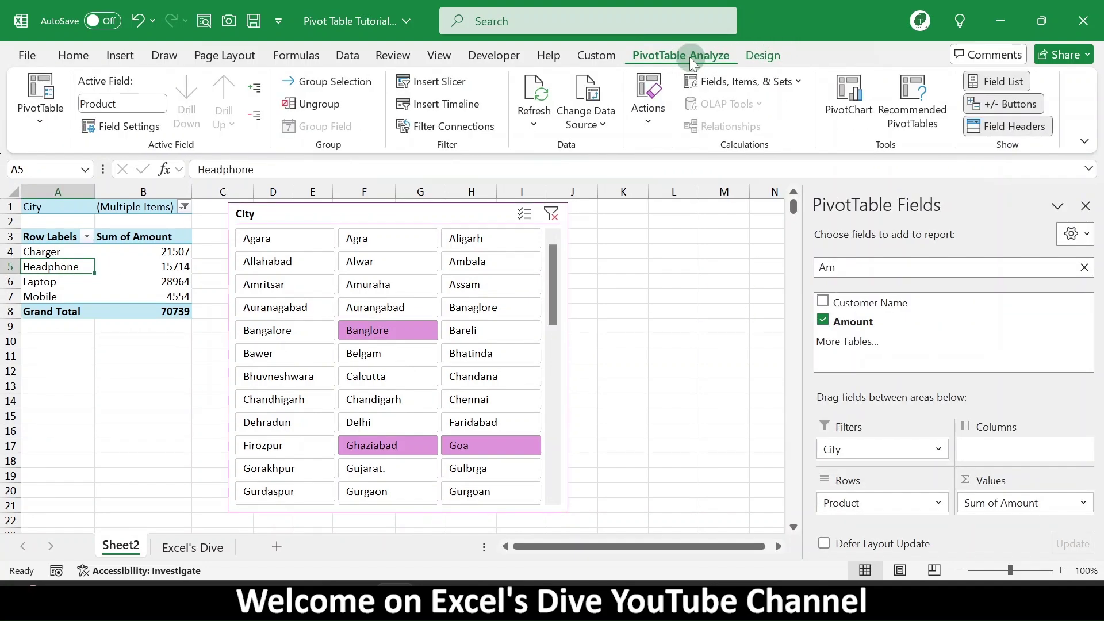
pyautogui.click(763, 56)
pyautogui.click(693, 55)
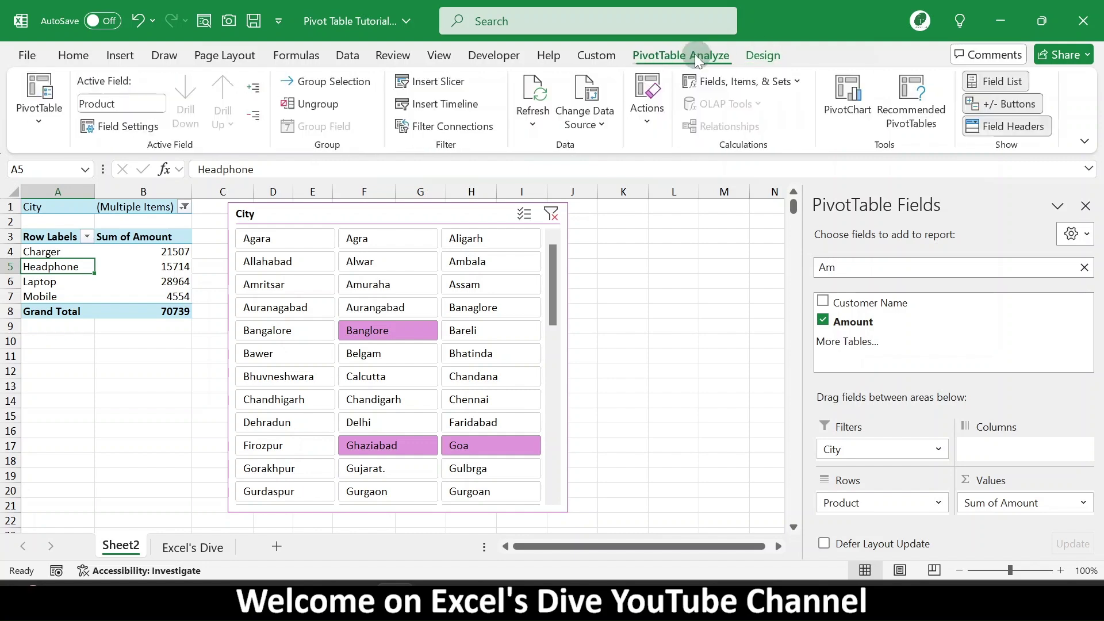
pyautogui.click(845, 94)
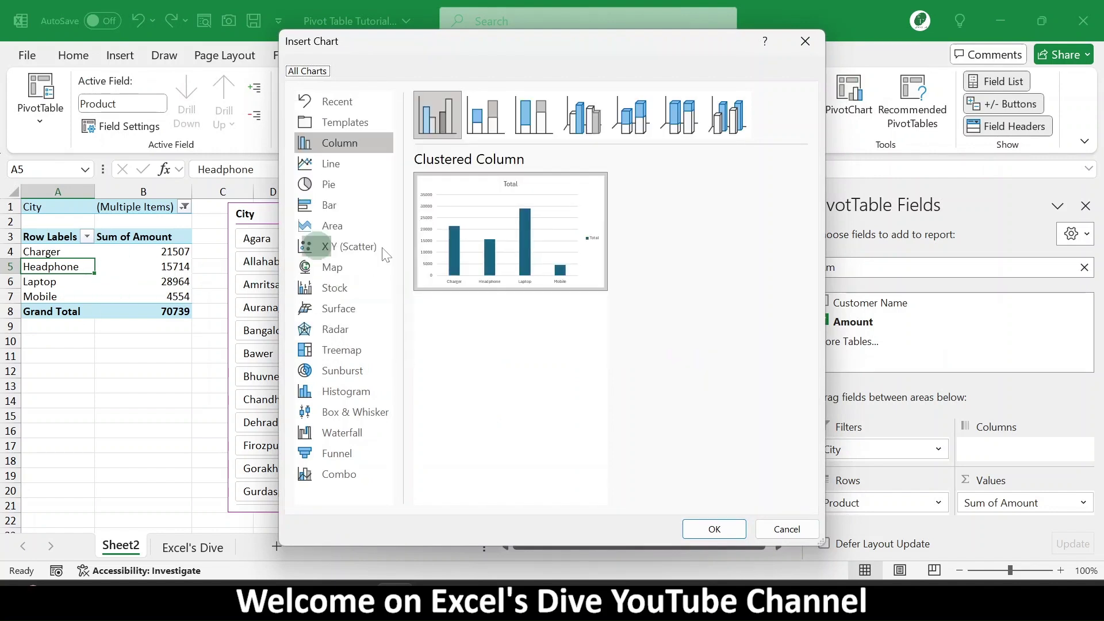
pyautogui.click(716, 530)
# Shrink the PivotChart to about 11.21 cm wide and 6.15 cm high and place it over the City slicer
pyautogui.moveTo(609, 489); pyautogui.dragTo(562, 443)
pyautogui.moveTo(437, 266); pyautogui.dragTo(770, 233)
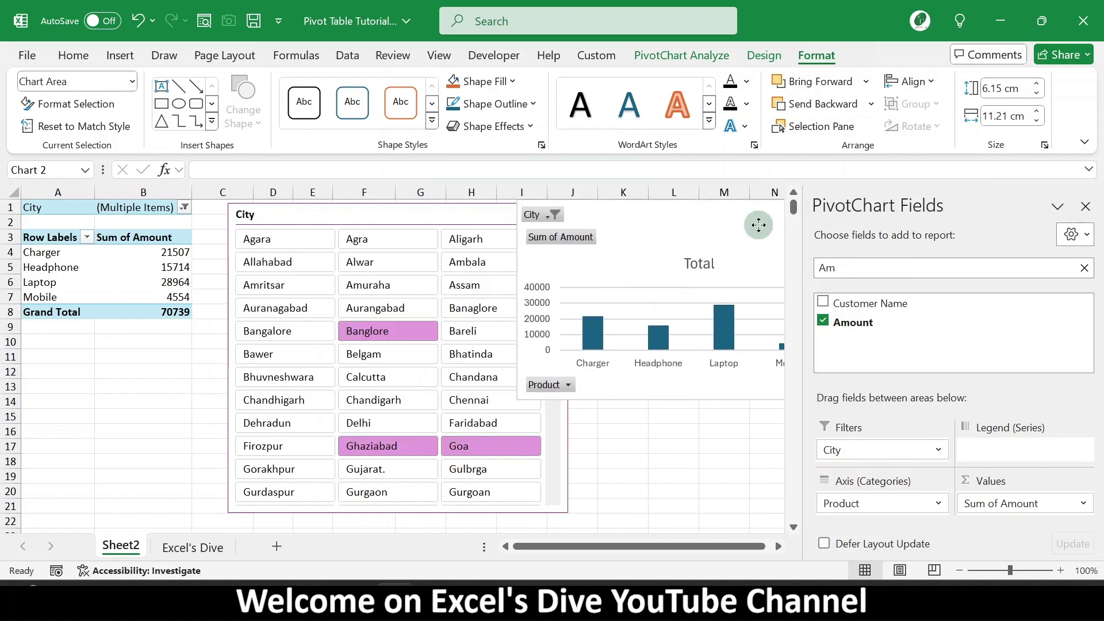
pyautogui.moveTo(666, 225); pyautogui.dragTo(402, 239)
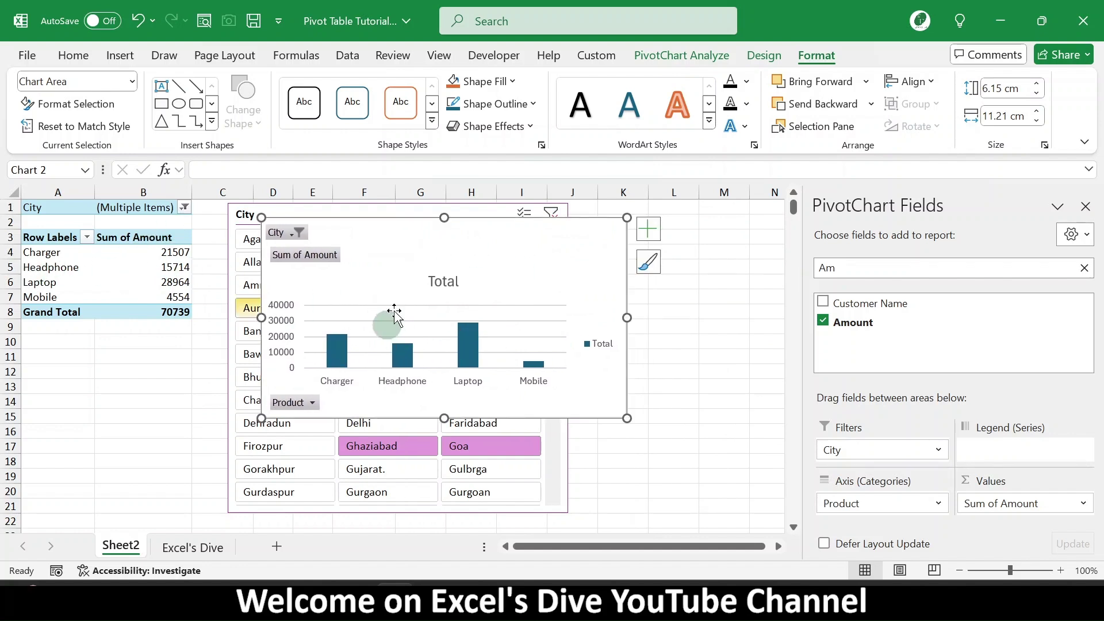
# Add Ambala to the cities selected in the PivotChart's City filter
pyautogui.click(299, 231)
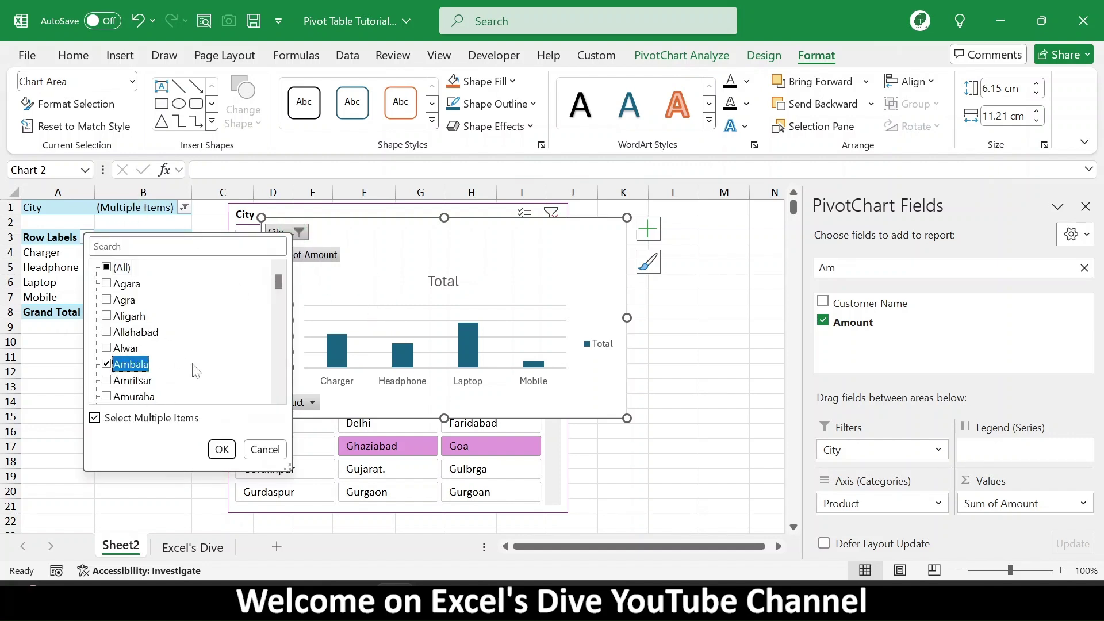
pyautogui.click(222, 449)
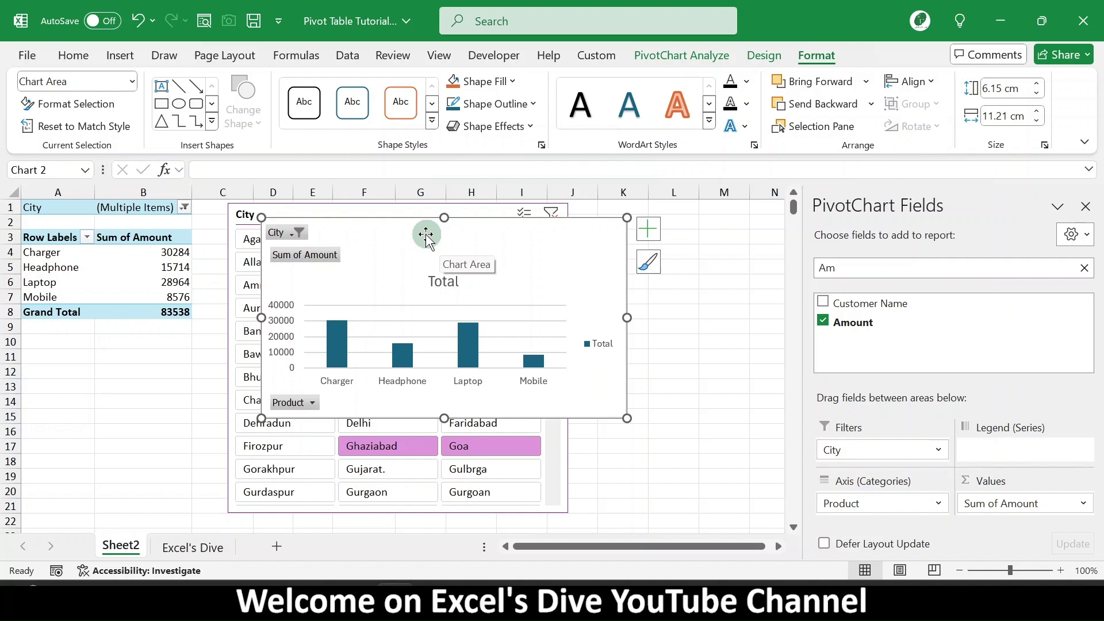
pyautogui.click(682, 55)
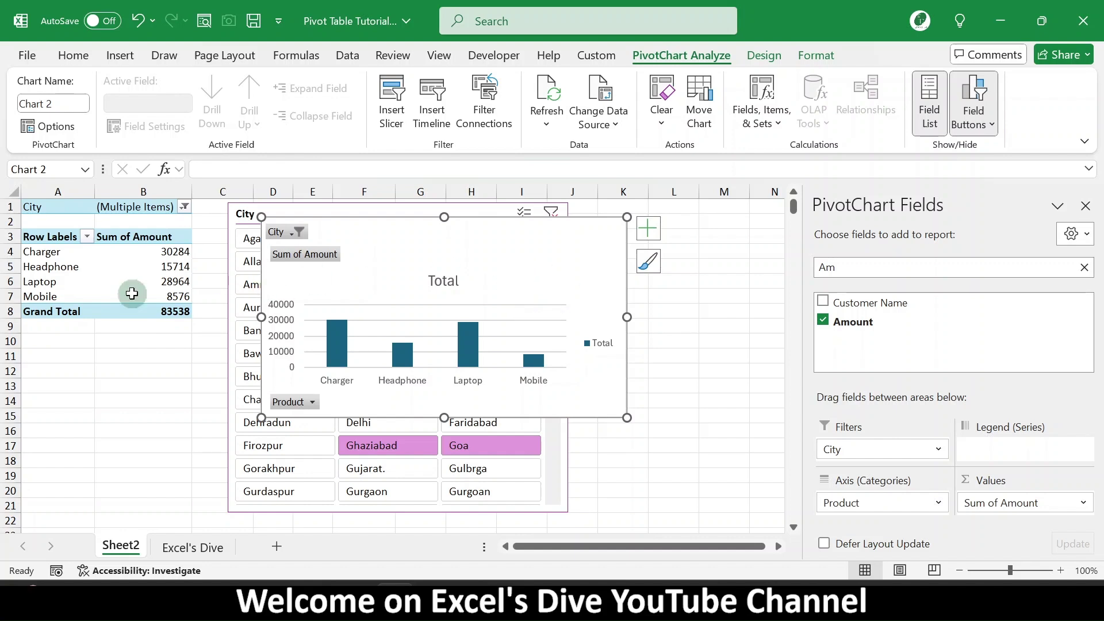
pyautogui.moveTo(561, 238); pyautogui.dragTo(796, 230)
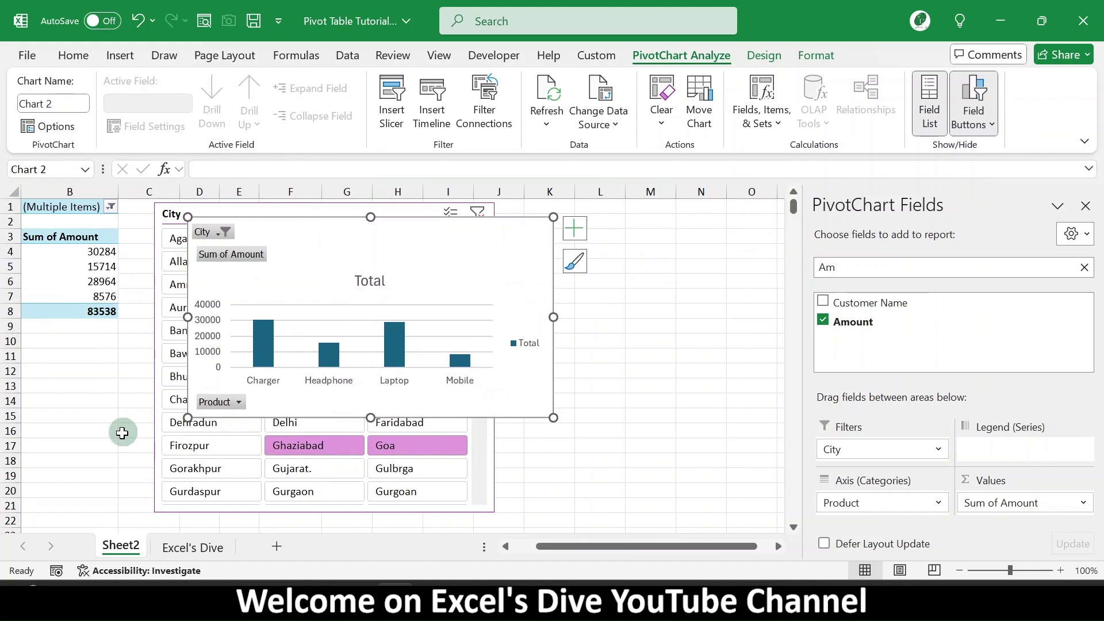
pyautogui.click(90, 431)
pyautogui.click(78, 462)
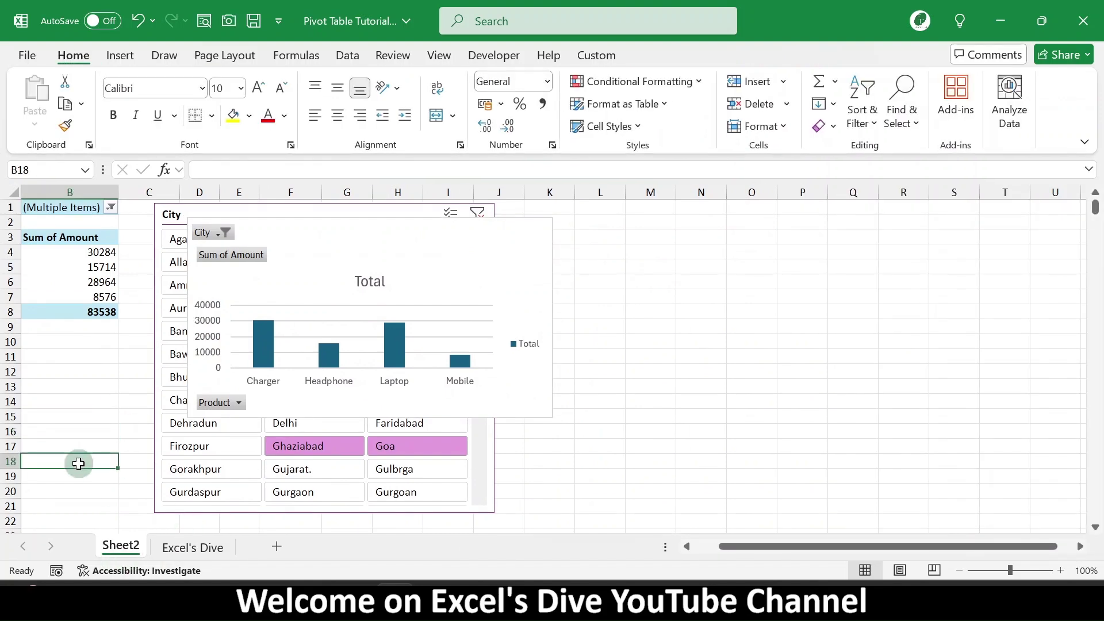
# Remove the City field from the pivot table's Filters area and move the PivotChart off the pivot filter area to beside the City slicer
pyautogui.press('Left')
pyautogui.press('Up')
pyautogui.press('Up')
pyautogui.press('Up')
pyautogui.press('Up')
pyautogui.press('Up')
pyautogui.press('Up')
pyautogui.press('Up')
pyautogui.press('Up')
pyautogui.press('Up')
pyautogui.press('Up')
pyautogui.press('Up')
pyautogui.press('Up')
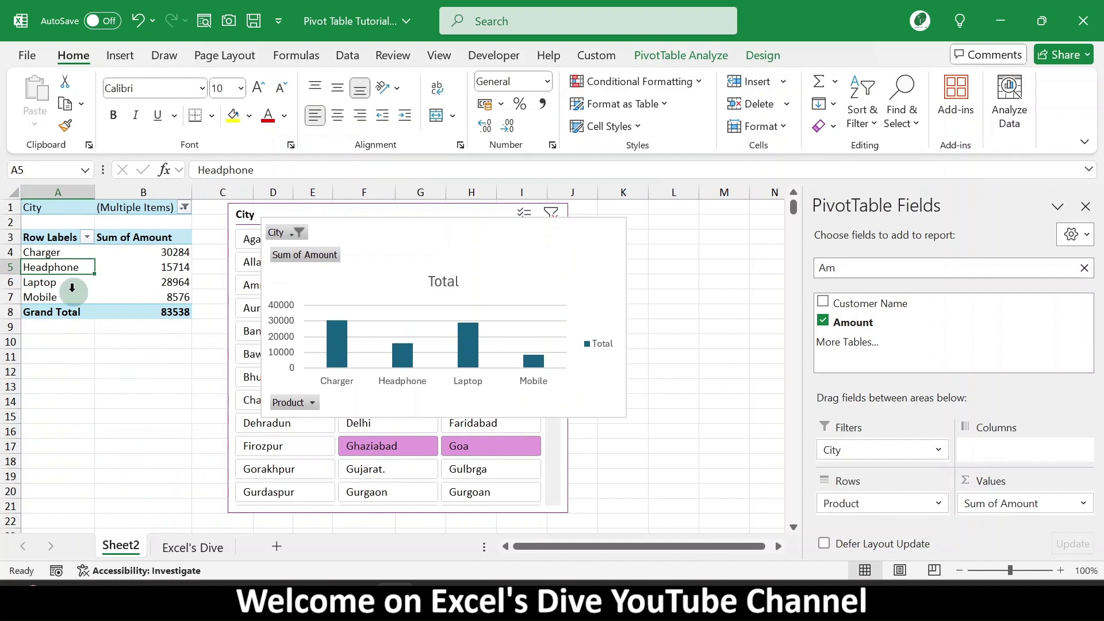
pyautogui.click(184, 208)
pyautogui.click(864, 456)
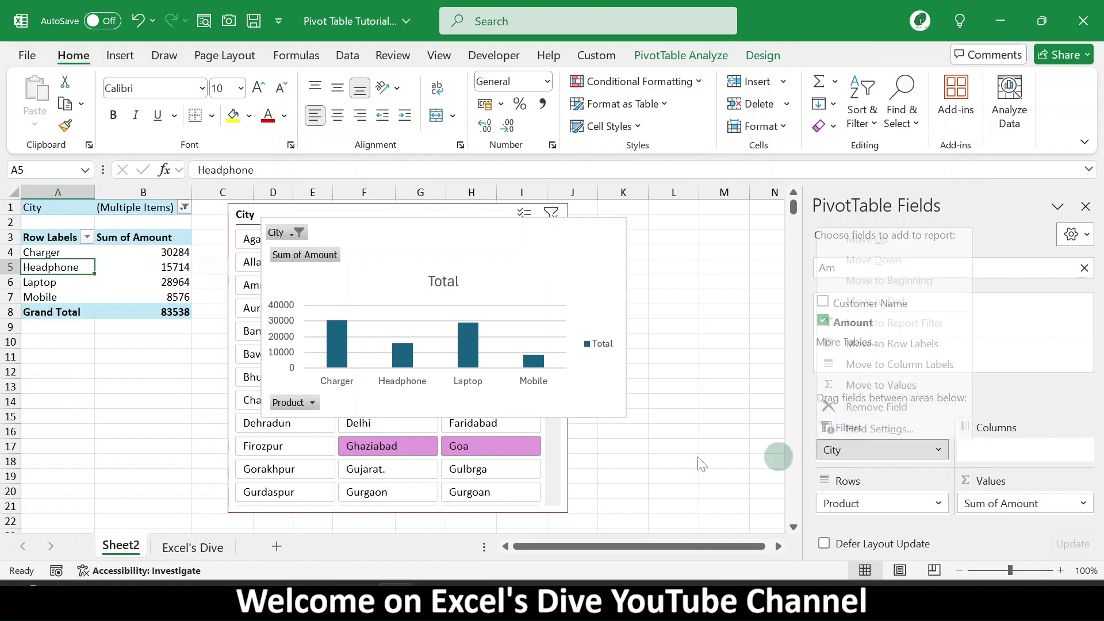
pyautogui.click(894, 461)
pyautogui.moveTo(892, 460); pyautogui.dragTo(619, 467)
pyautogui.moveTo(361, 225); pyautogui.dragTo(662, 217)
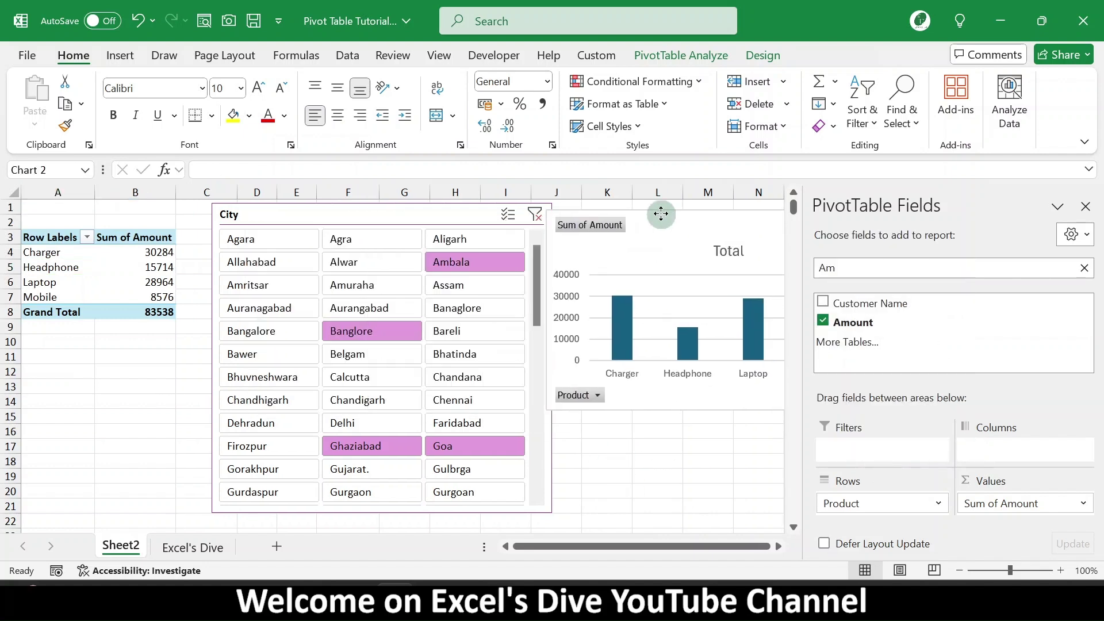
pyautogui.click(66, 282)
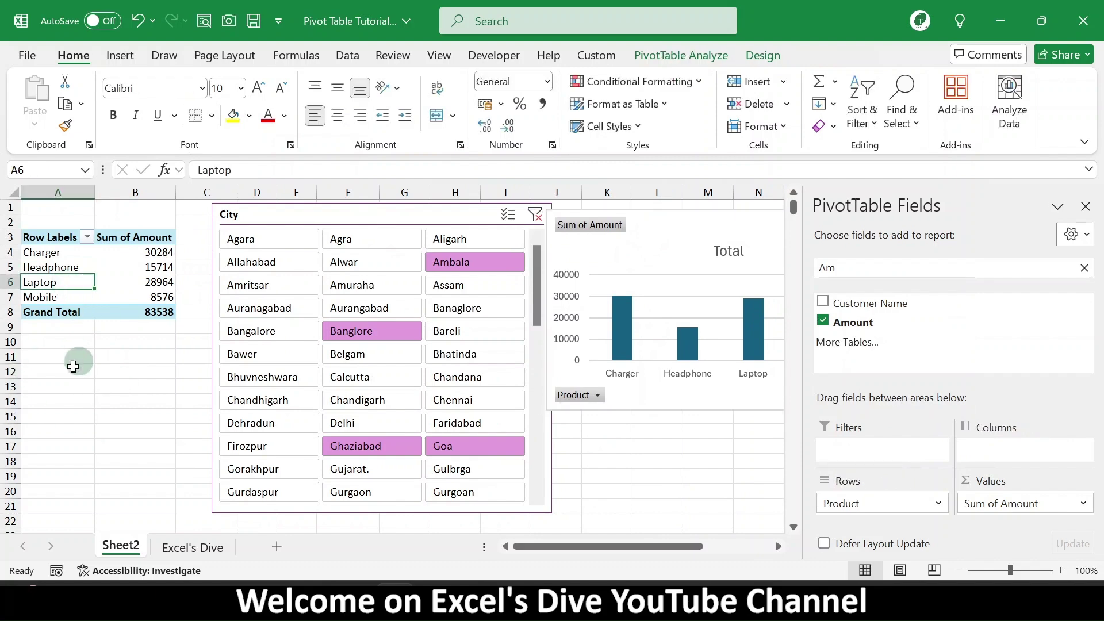
# Duplicate the last sales record on the Excel's Dive sheet into the empty row 588
pyautogui.hotkey('ctrl', 'pagedown')
pyautogui.scroll(-1, 69, 369)
pyautogui.press('Down')
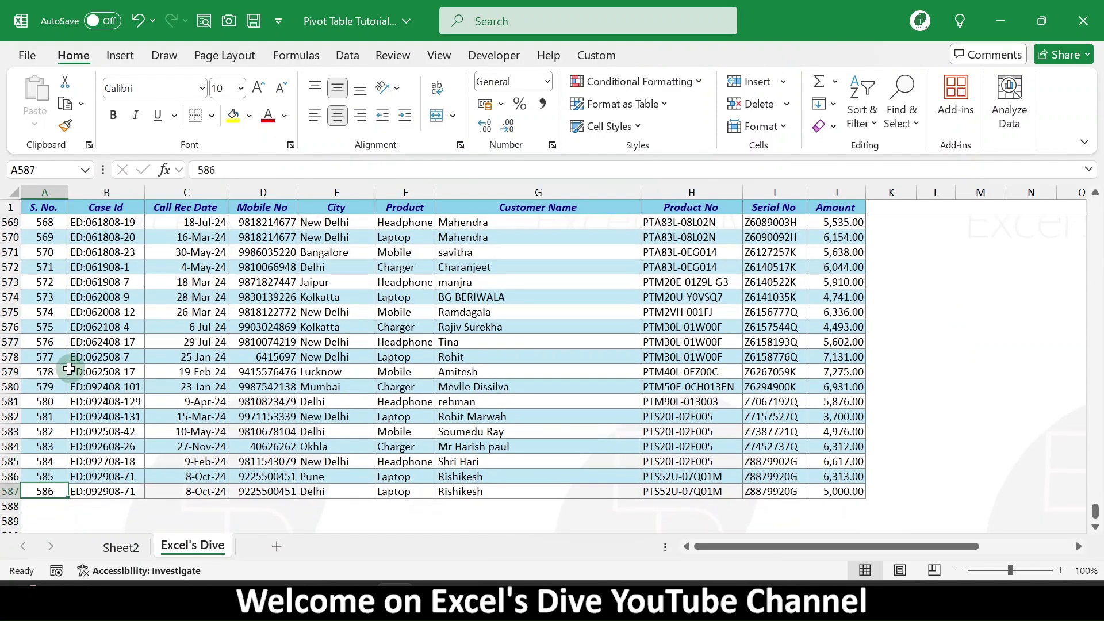
pyautogui.hotkey('shift', 'space')
pyautogui.press('Down')
pyautogui.hotkey('shift', 'space')
pyautogui.hotkey('ctrl', 'd')
# Set the S. No. of the duplicated record in row 588 to 587
pyautogui.press('Right')
pyautogui.press('Right')
pyautogui.press('Right')
pyautogui.press('Right')
pyautogui.press('Right')
pyautogui.press('Right')
pyautogui.press('Right')
pyautogui.press('Right')
pyautogui.press('Right')
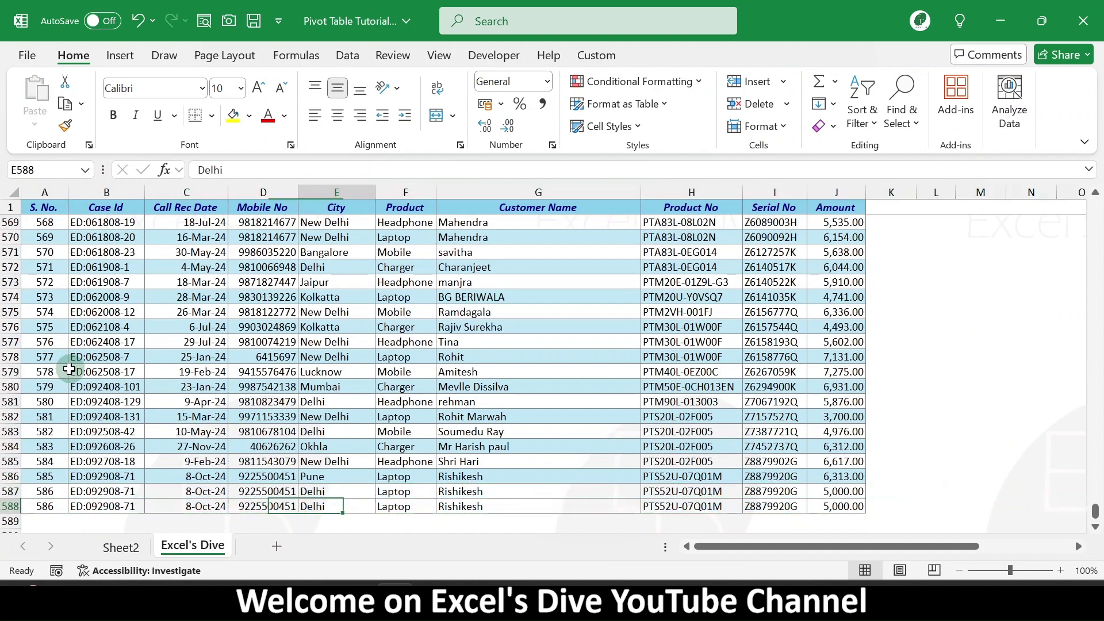
pyautogui.press('Left')
pyautogui.press('Left')
pyautogui.press('Left')
pyautogui.press('Left')
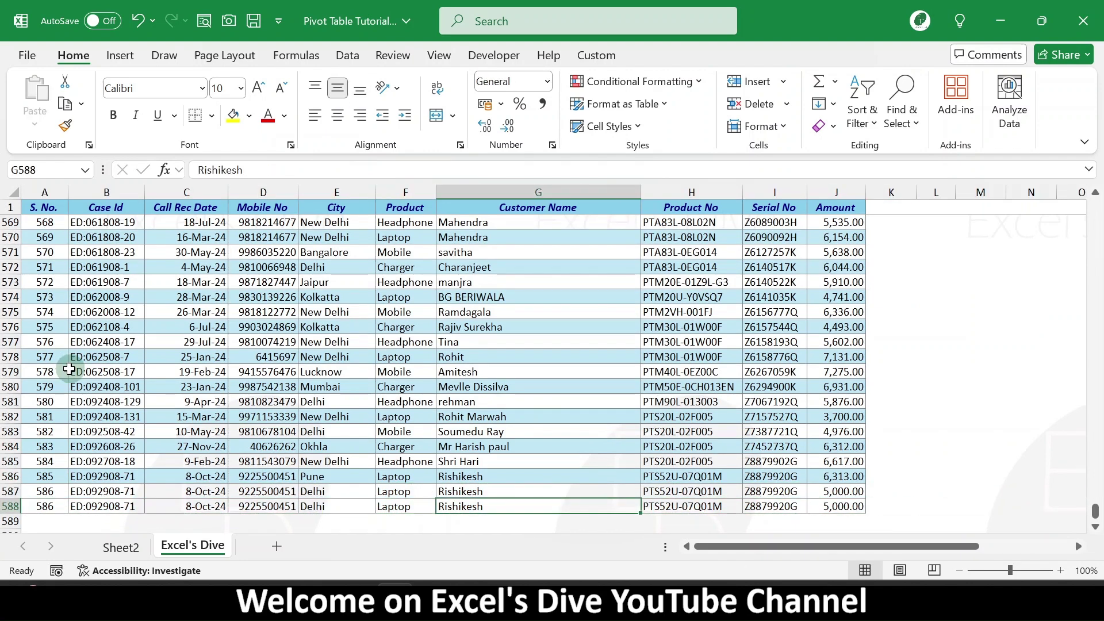
pyautogui.press('Left')
pyautogui.press('Left')
pyautogui.press('Left')
pyautogui.press('Left')
pyautogui.press('Left')
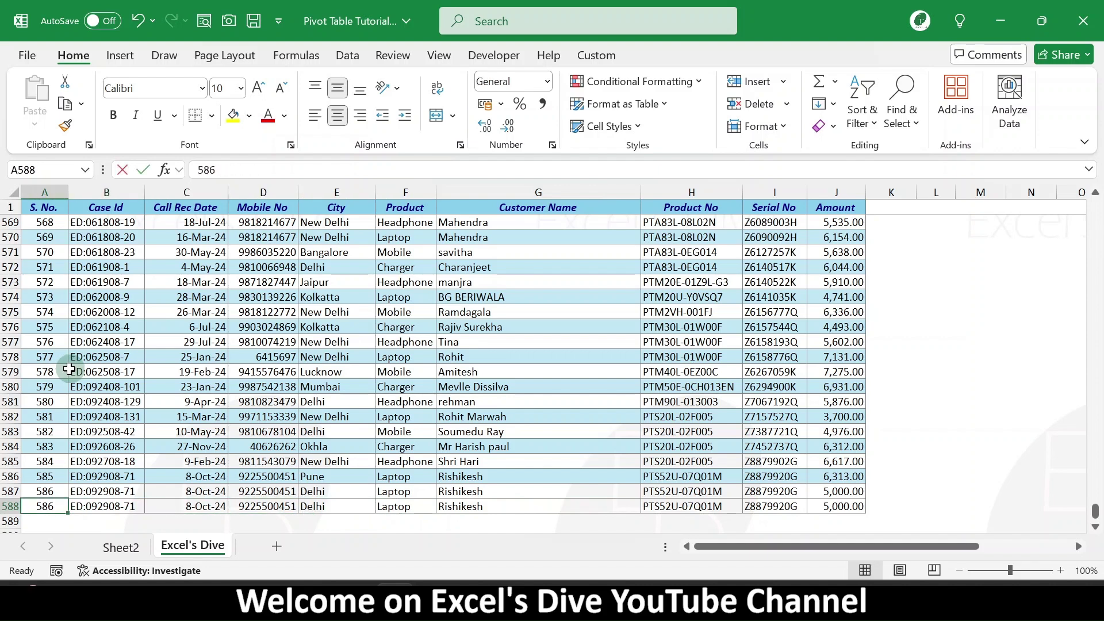
pyautogui.press('F2')
pyautogui.press('BackSpace')
pyautogui.write('7')
pyautogui.hotkey('ctrl', 'Return')
# Replace the customer name in row 588 with a different customer's name
pyautogui.press('Right')
pyautogui.press('Right')
pyautogui.press('Right')
pyautogui.press('Right')
pyautogui.press('Right')
pyautogui.press('Right')
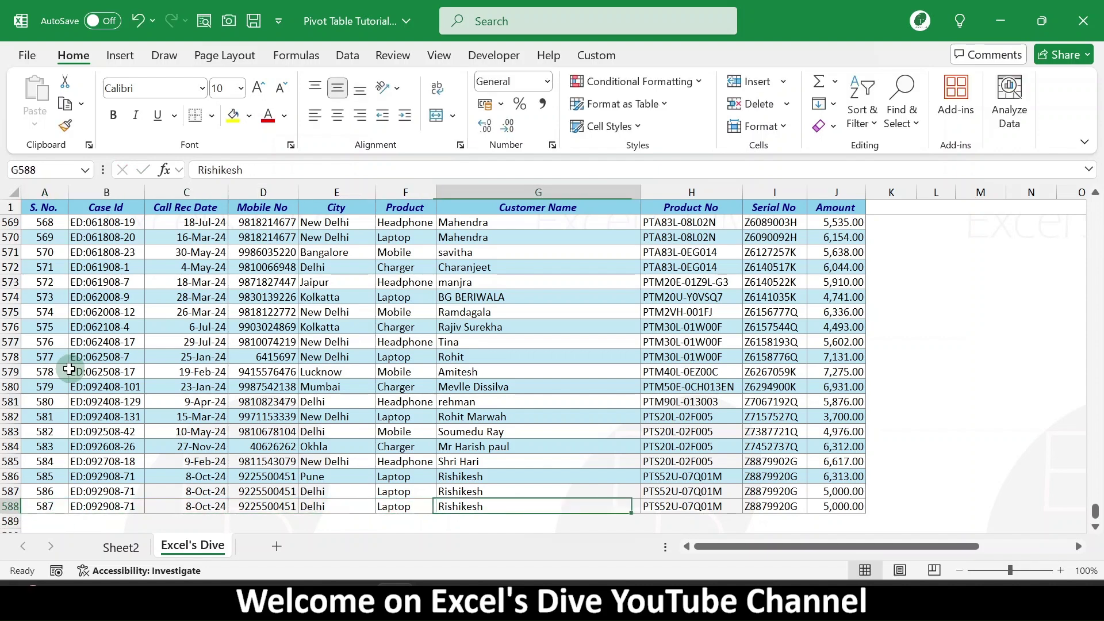
pyautogui.write('Kumar')
pyautogui.hotkey('ctrl', 'Return')
pyautogui.press('Home')
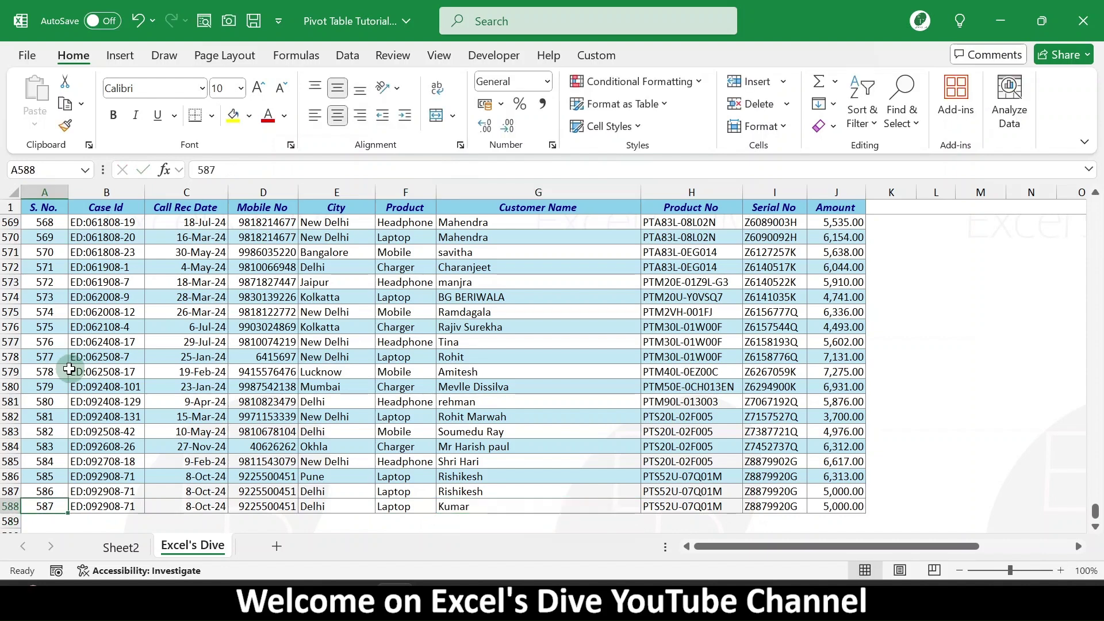
# Compare the amount of the new record in row 588 with the product sums in the Sheet2 pivot table
pyautogui.press('Right')
pyautogui.press('Right')
pyautogui.press('Right')
pyautogui.press('Right')
pyautogui.press('Right')
pyautogui.press('Right')
pyautogui.press('Right')
pyautogui.press('Right')
pyautogui.press('Right')
pyautogui.press('Up')
pyautogui.hotkey('ctrl', 'pageup')
pyautogui.press('Up')
pyautogui.press('Up')
pyautogui.press('Right')
pyautogui.press('Down')
pyautogui.press('Down')
pyautogui.press('Left')
pyautogui.press('Right')
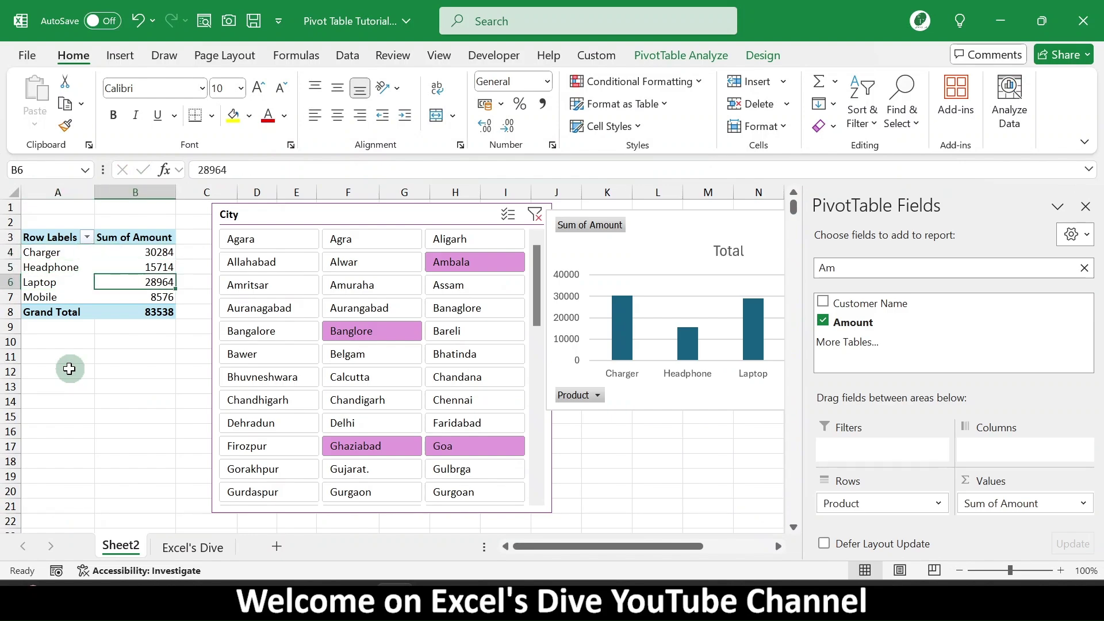
pyautogui.hotkey('ctrl', 'pagedown')
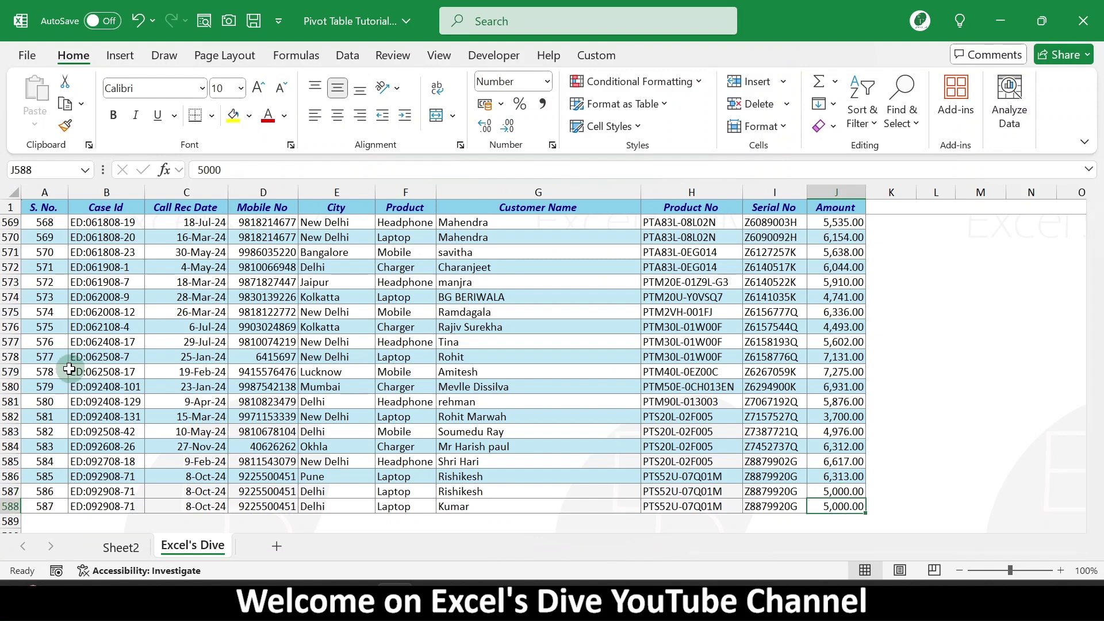
pyautogui.hotkey('ctrl', 'pageup')
# Refresh the product sales pivot table on Sheet2
pyautogui.click(114, 265)
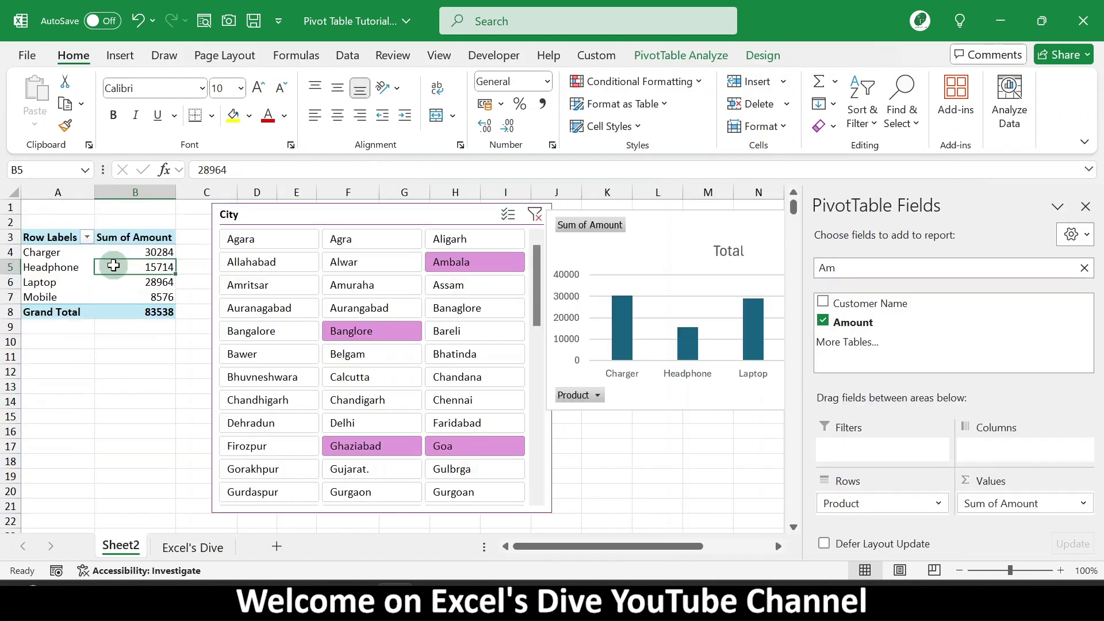
pyautogui.rightClick(113, 264)
pyautogui.click(160, 323)
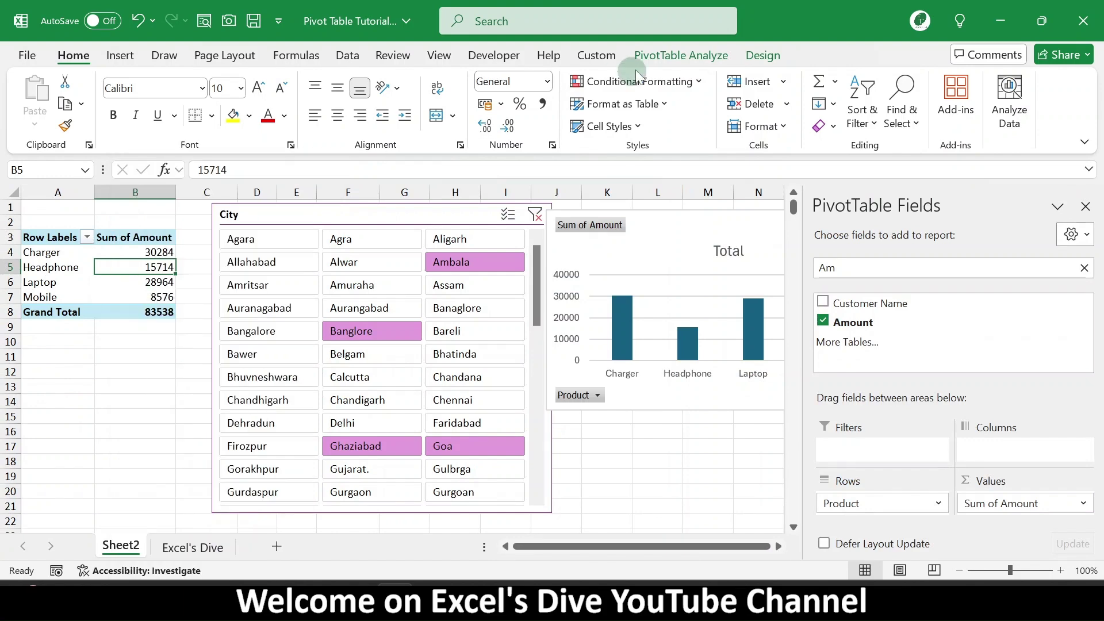
# Review the source range of the pivot table in the Change PivotTable Data Source settings
pyautogui.click(669, 64)
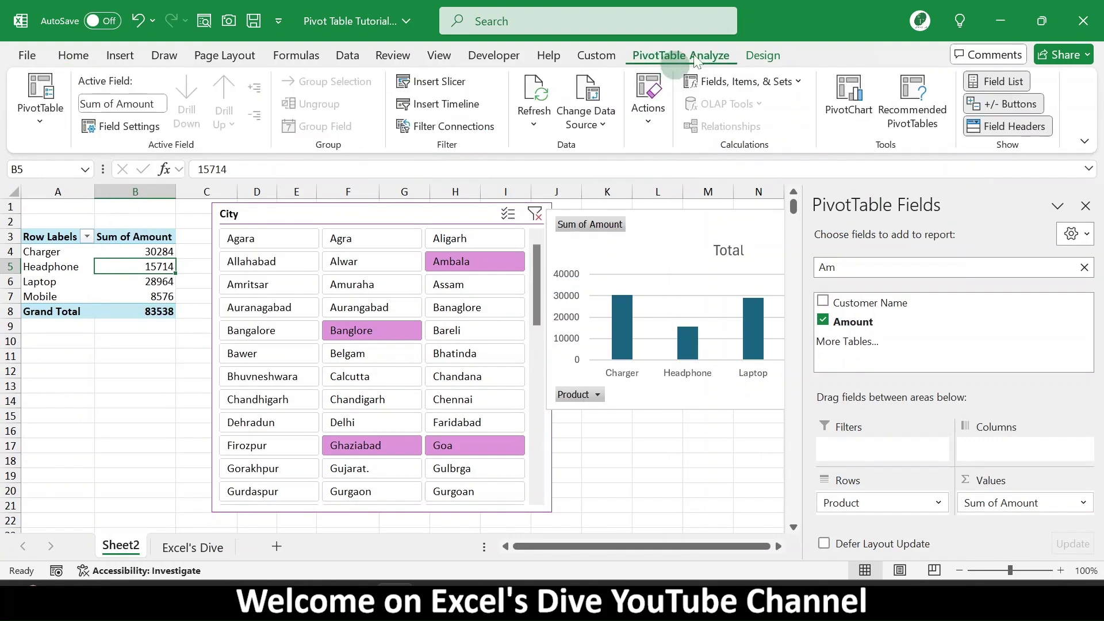
pyautogui.click(586, 124)
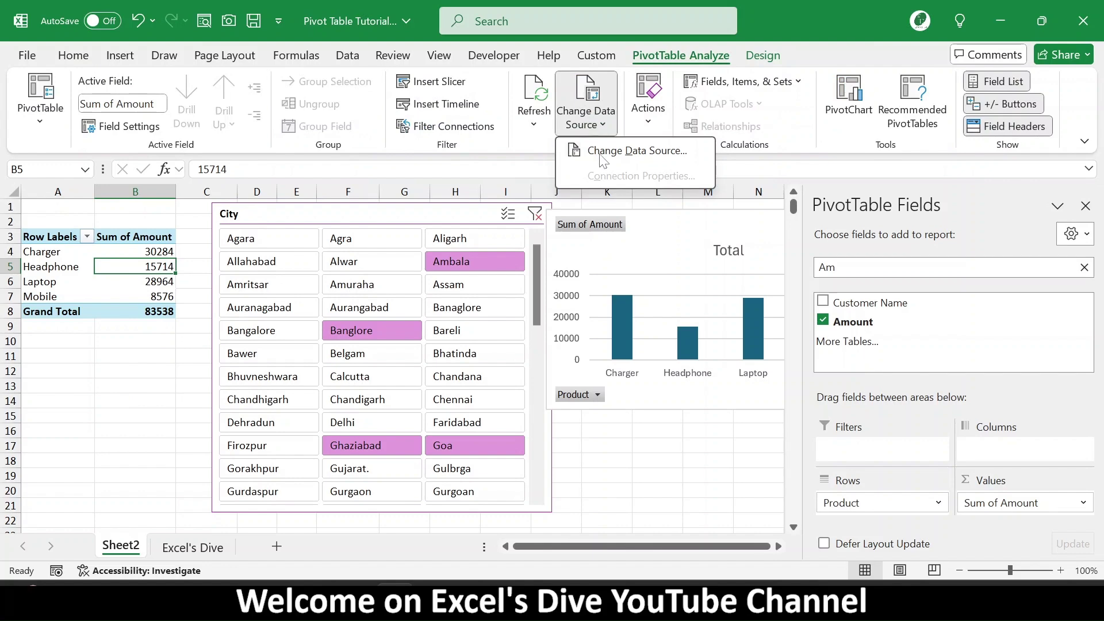
pyautogui.click(651, 154)
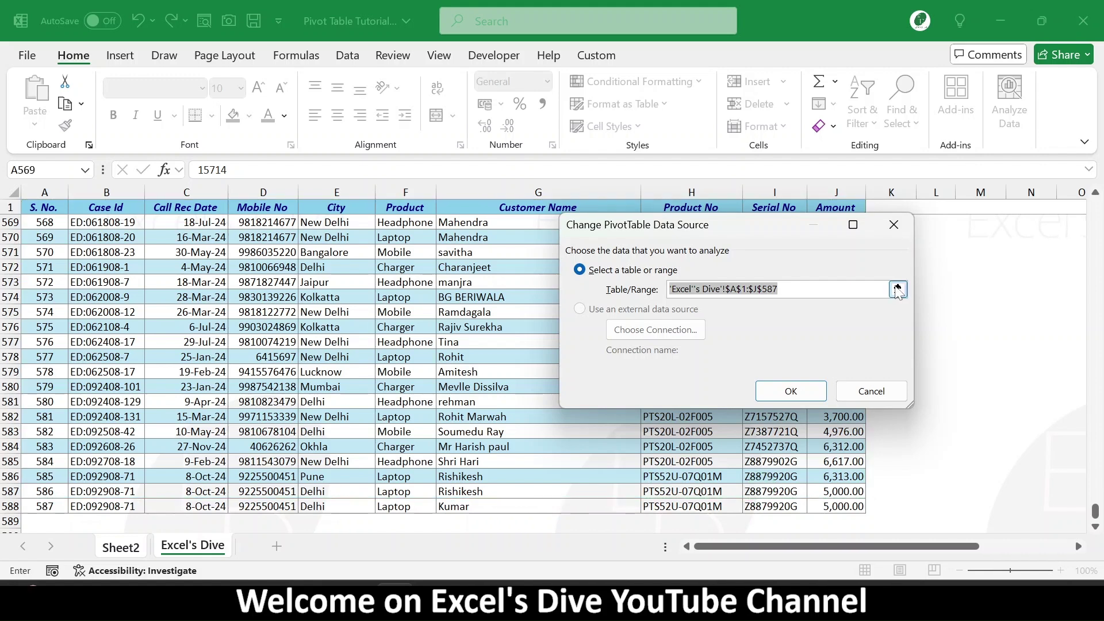
pyautogui.click(319, 306)
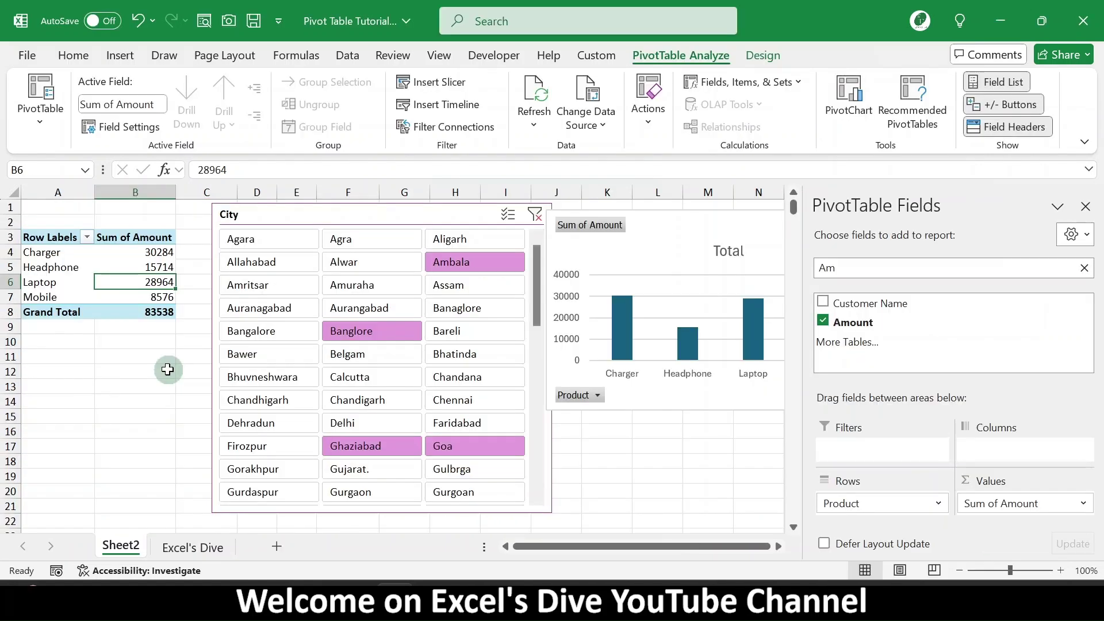
pyautogui.click(598, 127)
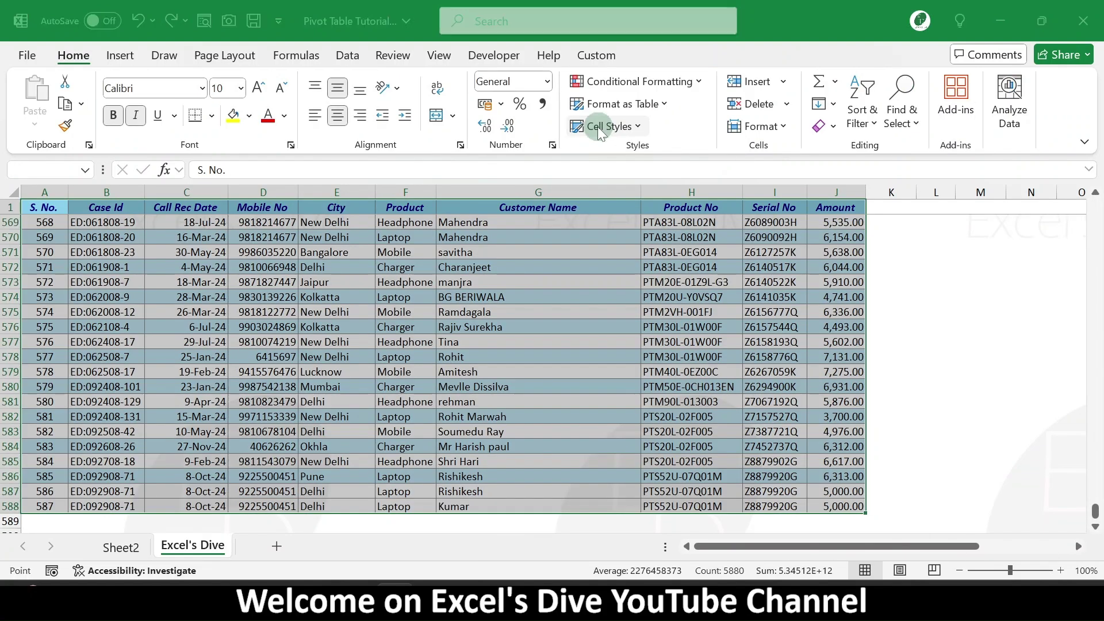
# Convert the sales data on the Excel's Dive sheet, through row 588, into an Excel table with headers
pyautogui.hotkey('ctrl', 't')
pyautogui.press('Return')
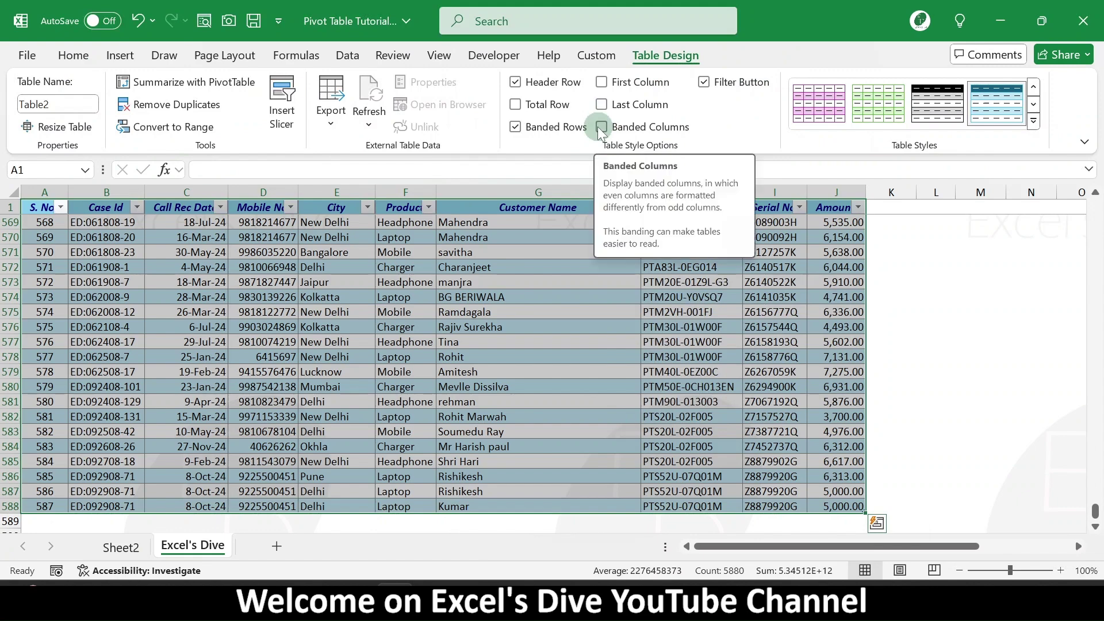
pyautogui.press('Return')
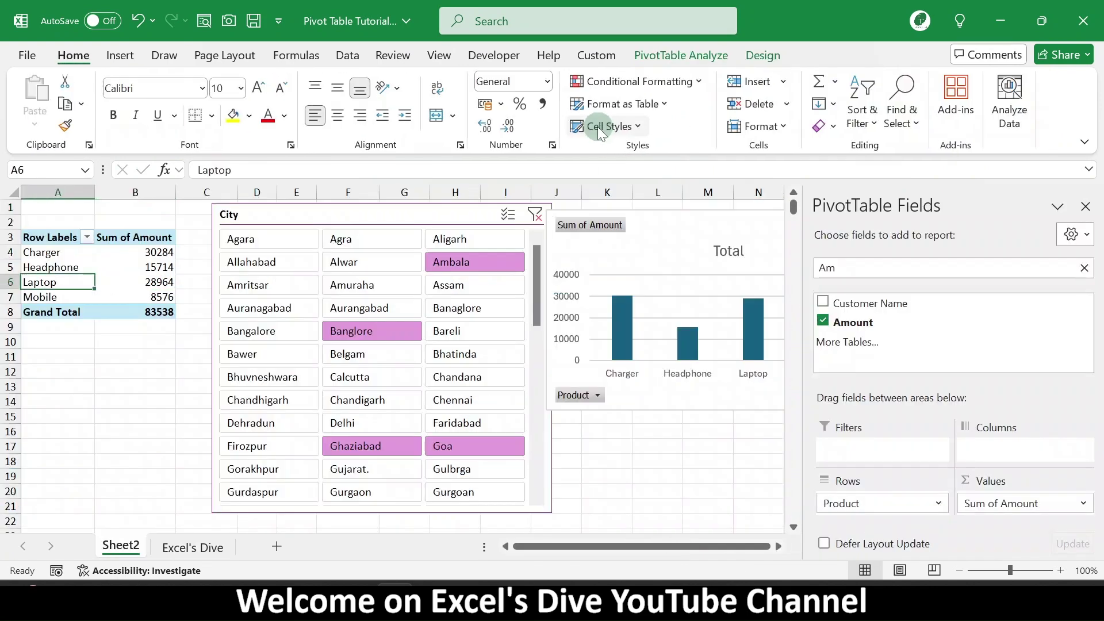
# Copy the last record of the sales table into row 589, giving it S. No. 588 and a different customer name
pyautogui.press('Right')
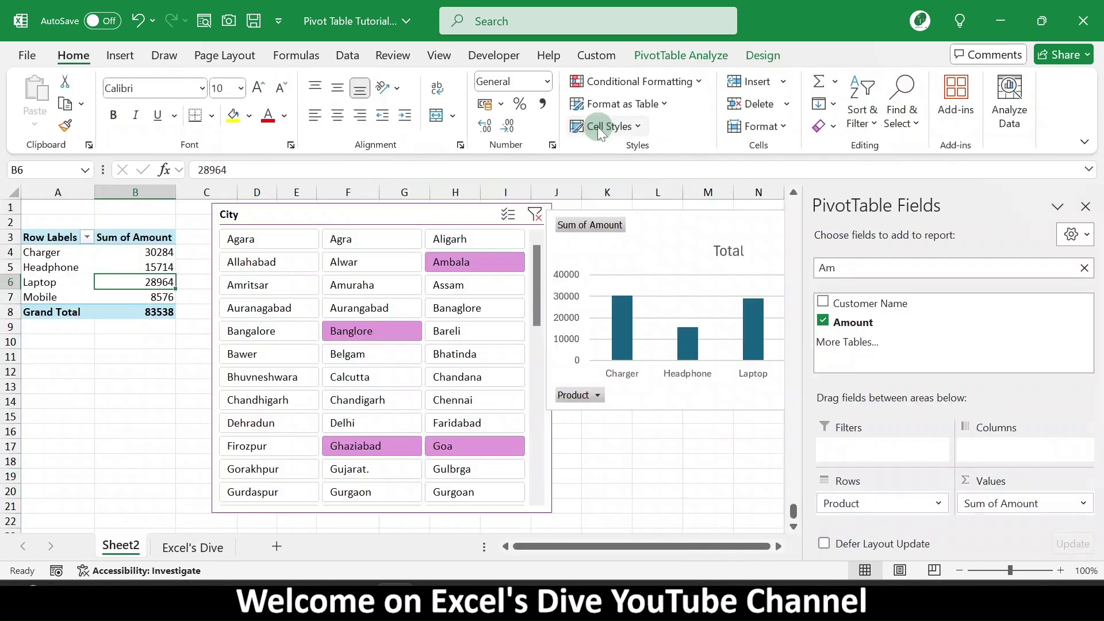
pyautogui.hotkey('ctrl', 'pagedown')
pyautogui.hotkey('ctrl', 'Down')
pyautogui.hotkey('ctrl', 'shift', 'Right')
pyautogui.hotkey('ctrl', 'c')
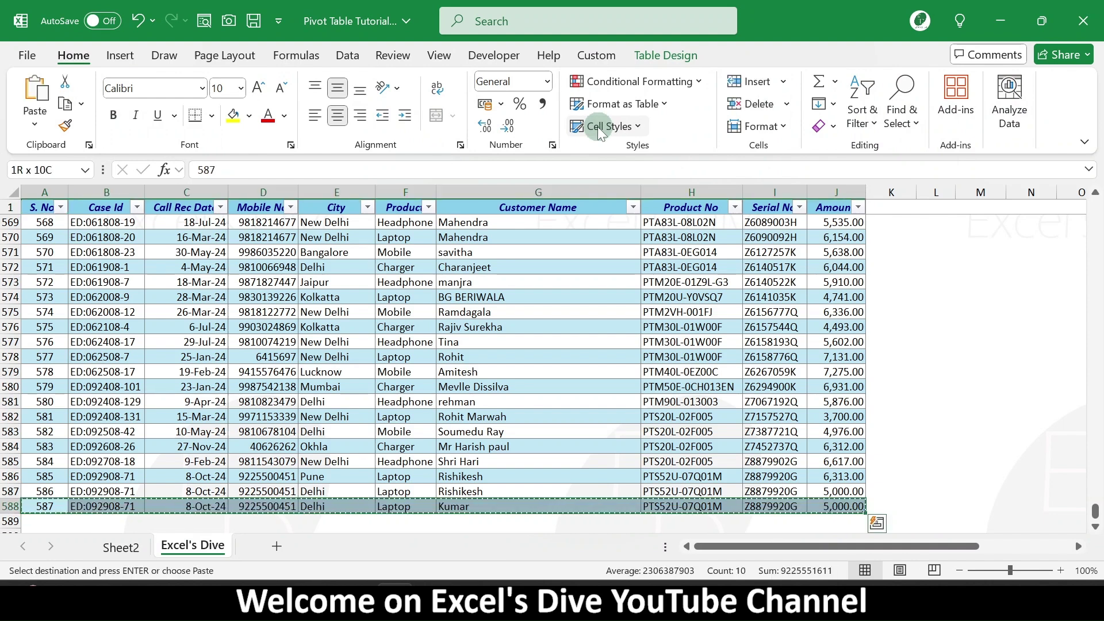
pyautogui.press('Down')
pyautogui.press('Return')
pyautogui.press('F2')
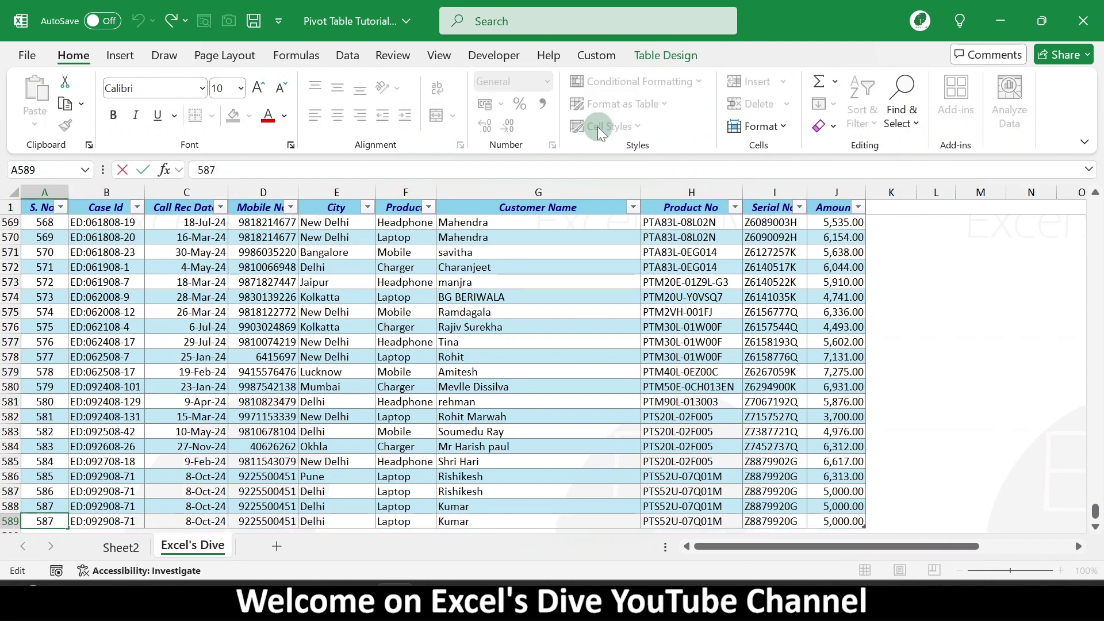
pyautogui.press('Return')
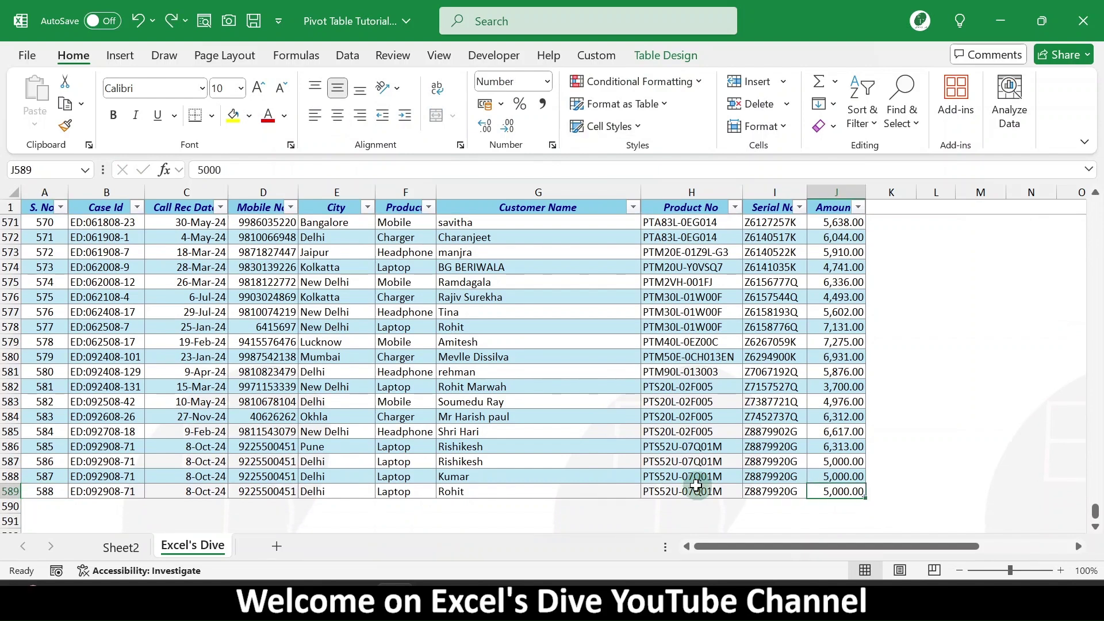
# Clear the City slicer's filter on Sheet2 to include all cities
pyautogui.hotkey('ctrl', 'pageup')
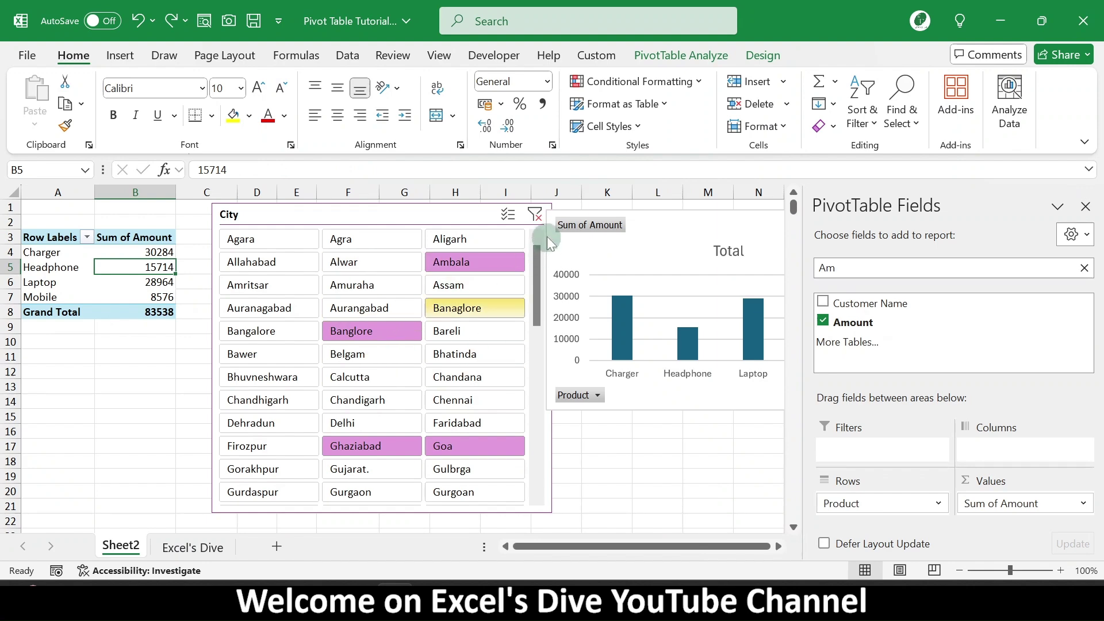
pyautogui.click(183, 551)
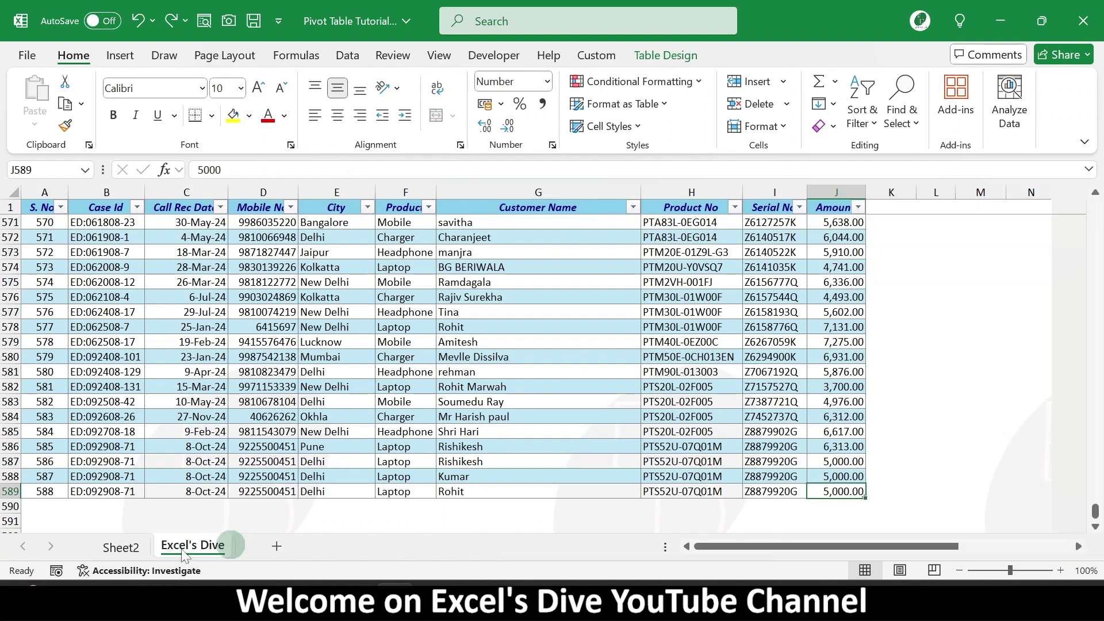
pyautogui.click(121, 547)
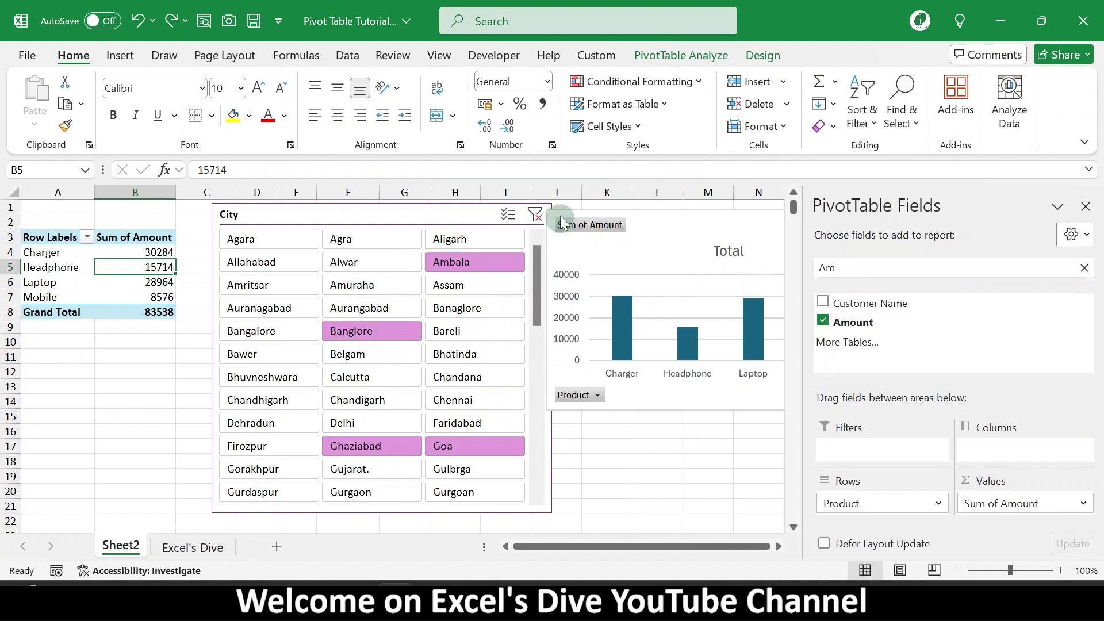
pyautogui.click(536, 214)
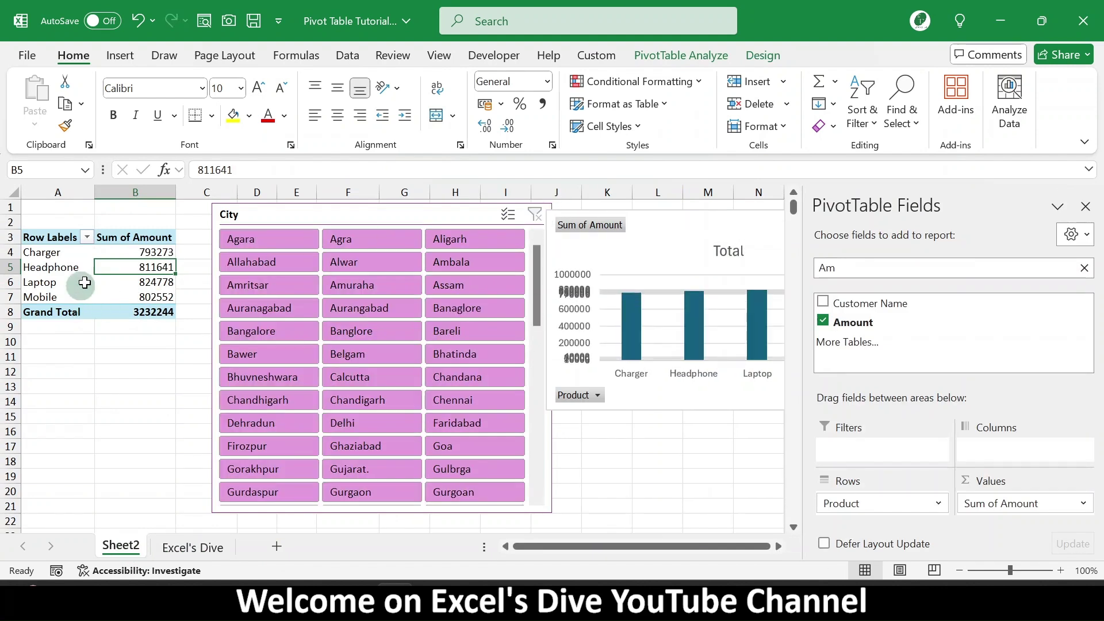
# Refresh the pivot table to bring in the current source data for all cities
pyautogui.rightClick(131, 283)
pyautogui.click(61, 279)
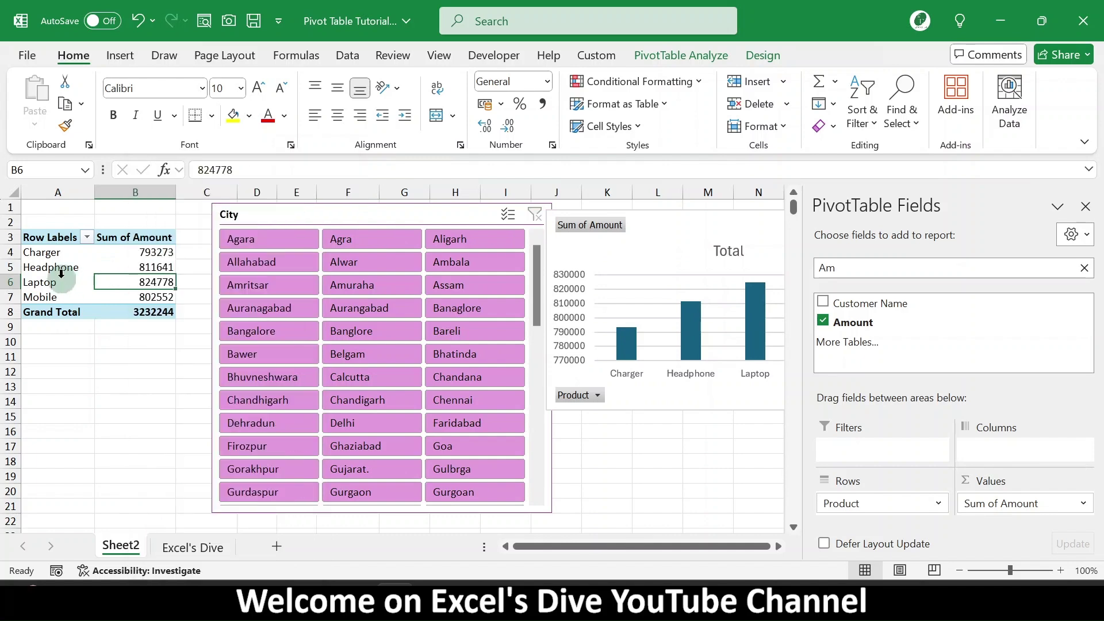
pyautogui.rightClick(120, 257)
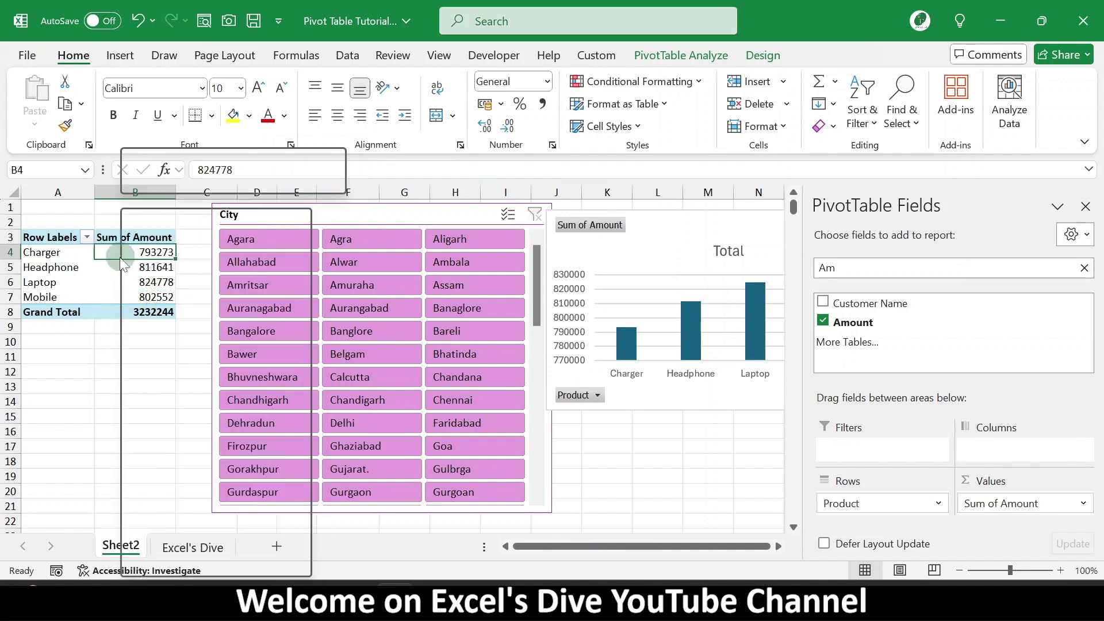
pyautogui.click(184, 325)
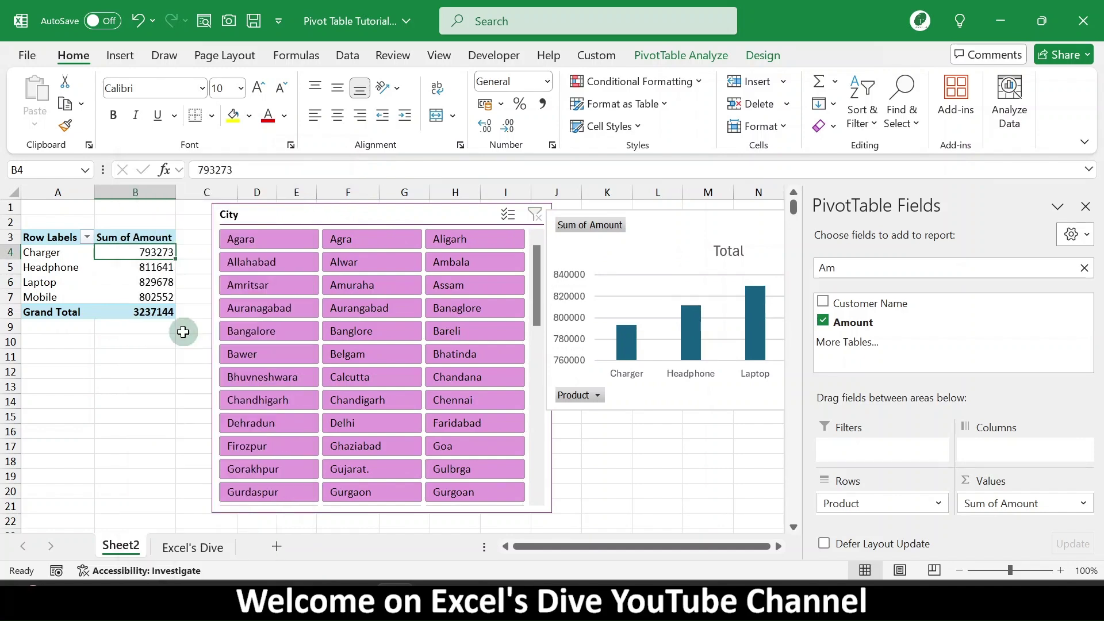
# Examine the extent of the sales table on the Excel's Dive sheet, from its headers to its last record
pyautogui.click(140, 283)
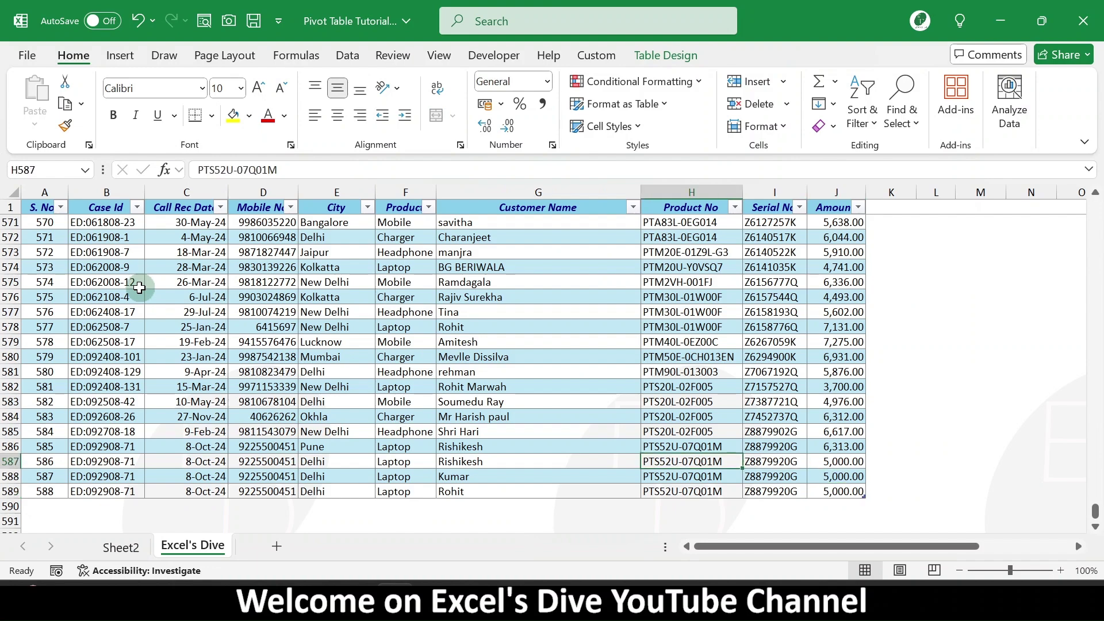
pyautogui.hotkey('ctrl', 'shift', 'Right')
pyautogui.hotkey('ctrl', 'shift', 'Down')
pyautogui.hotkey('ctrl', 'Up')
pyautogui.hotkey('ctrl', 'Left')
pyautogui.hotkey('ctrl', 'shift', 'Right')
pyautogui.hotkey('ctrl', 'shift', 'Down')
pyautogui.hotkey('ctrl', 'Home')
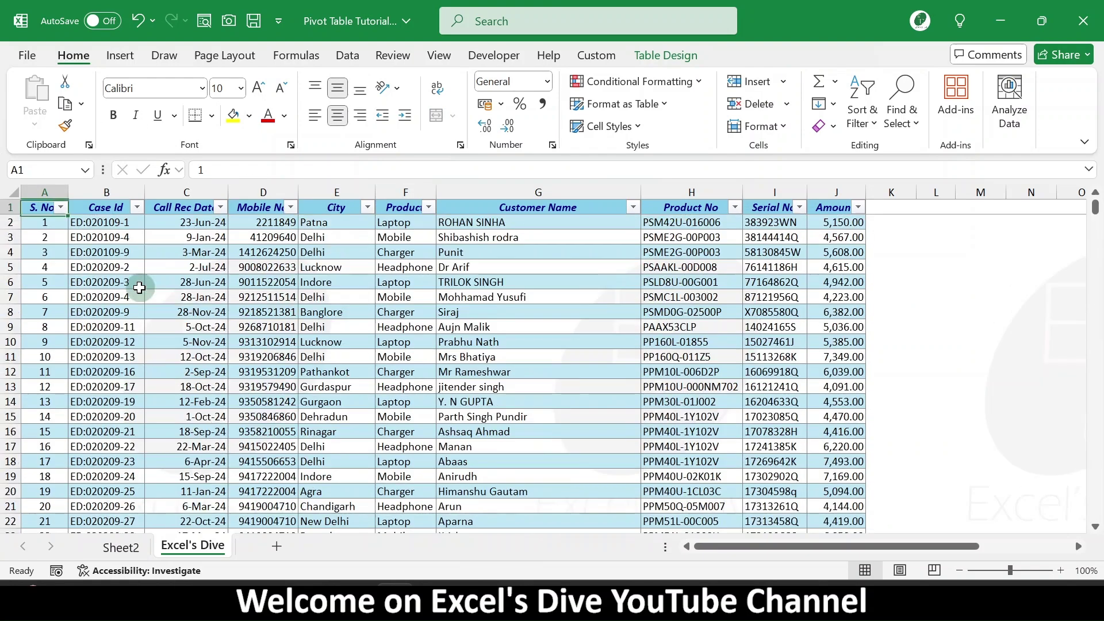
pyautogui.hotkey('ctrl', 'Right')
pyautogui.hotkey('ctrl', 'Left')
pyautogui.hotkey('ctrl', 'Down')
pyautogui.press('Down')
pyautogui.press('Up')
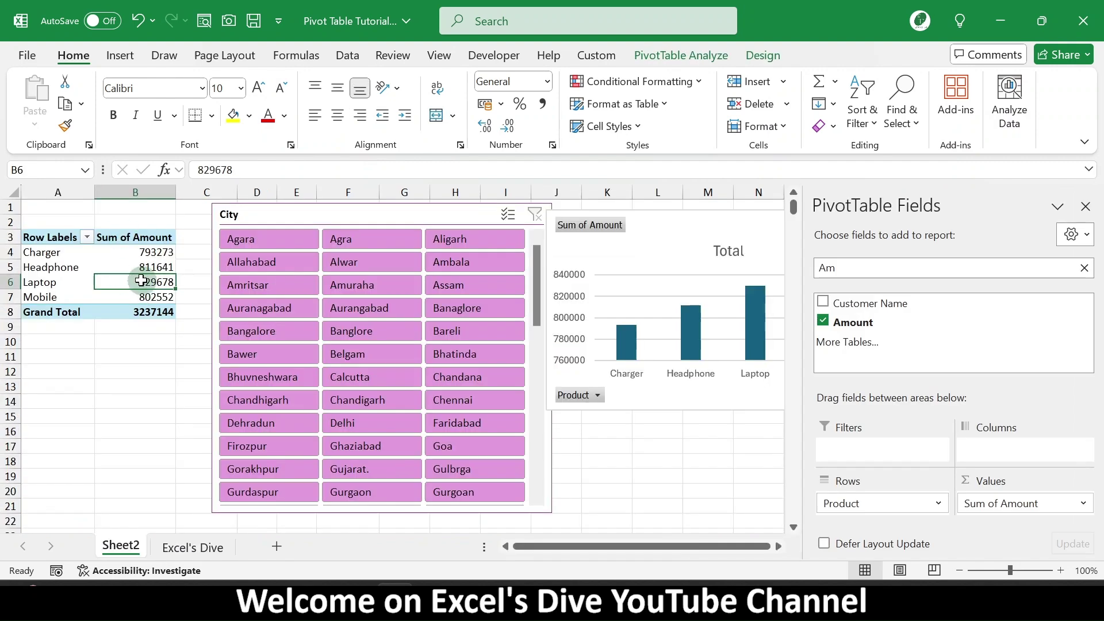
# Move the PivotChart slightly away from the City slicer so the two do not overlap
pyautogui.moveTo(141, 281)
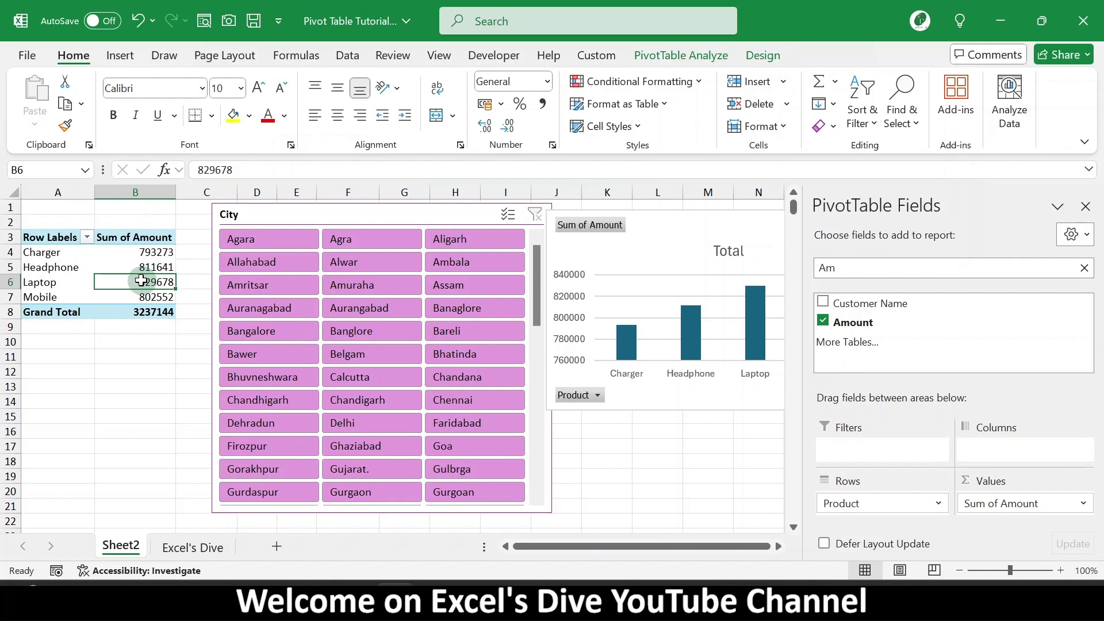
pyautogui.click(693, 54)
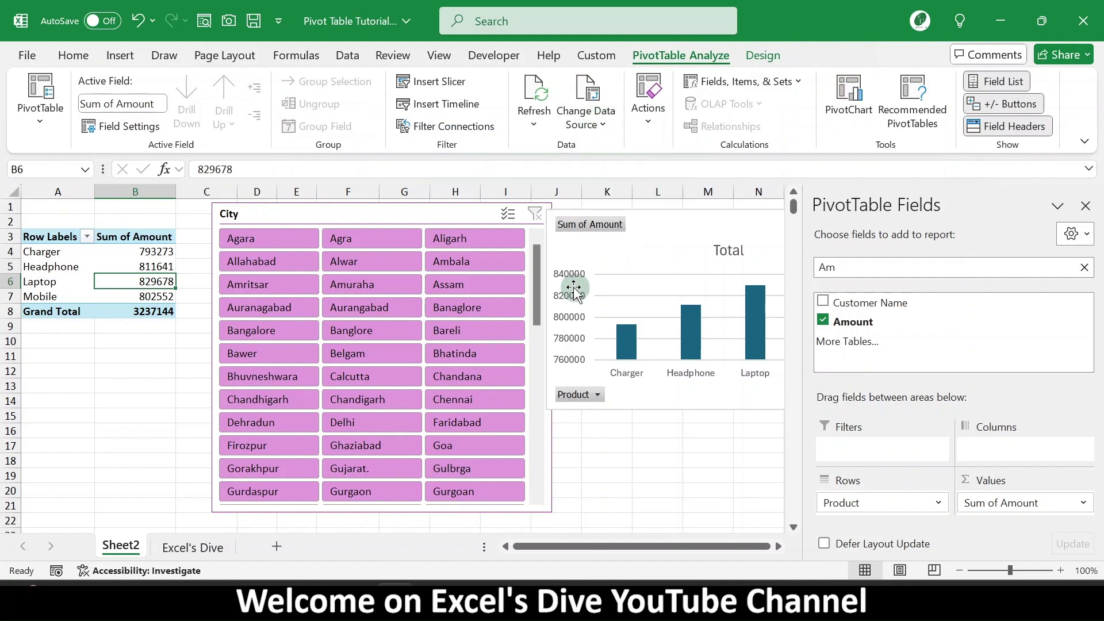
pyautogui.moveTo(579, 289); pyautogui.dragTo(599, 282)
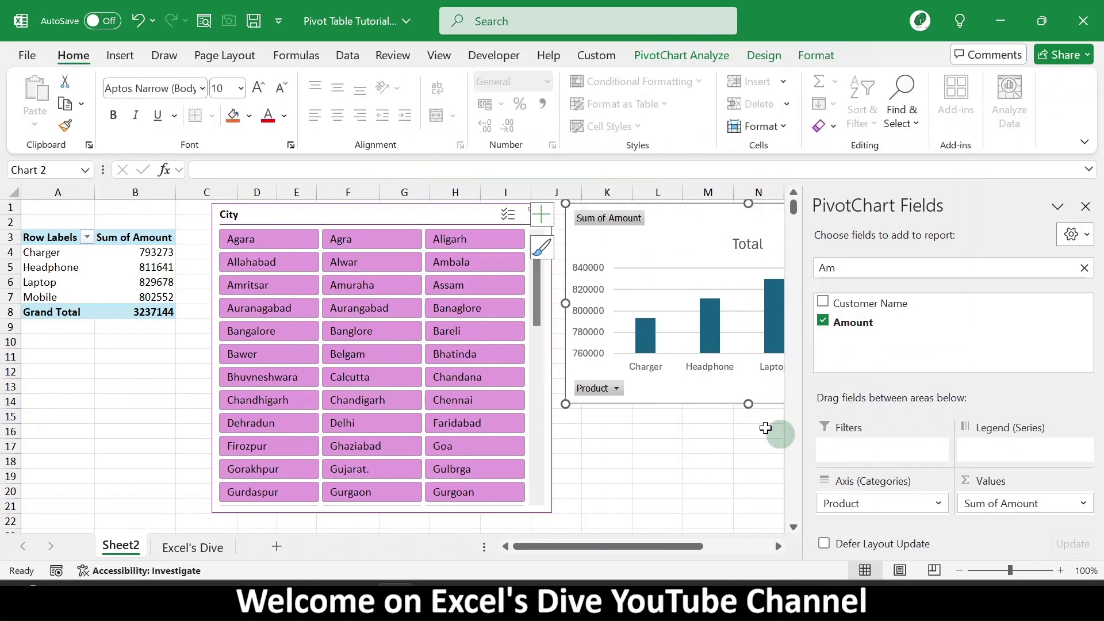